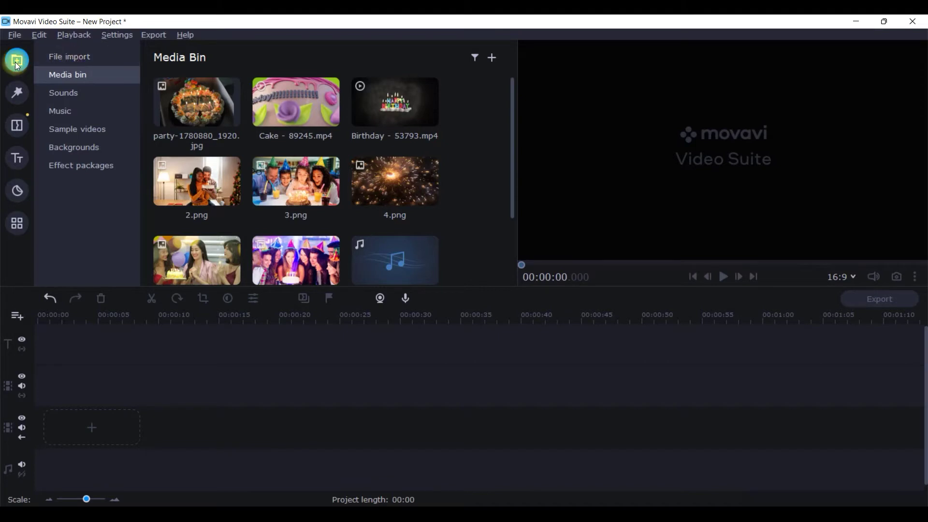
left_click(68, 59)
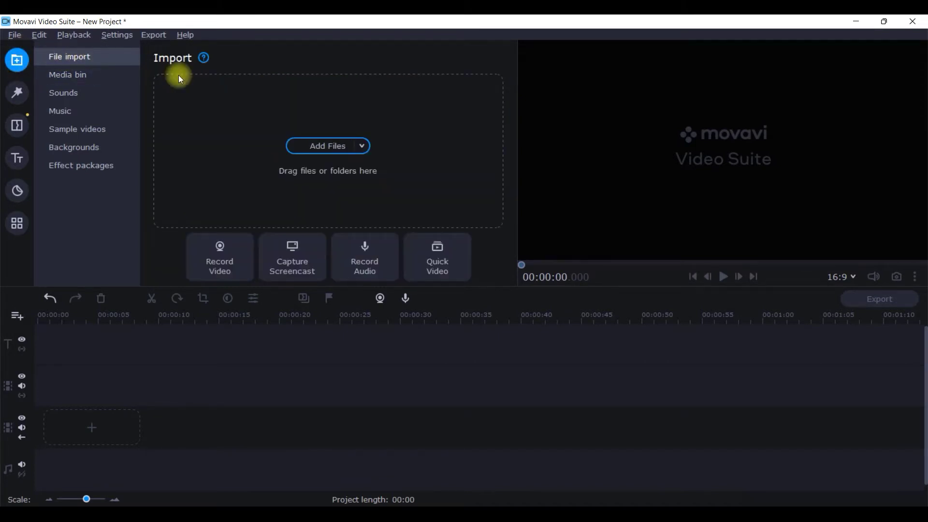
left_click(320, 145)
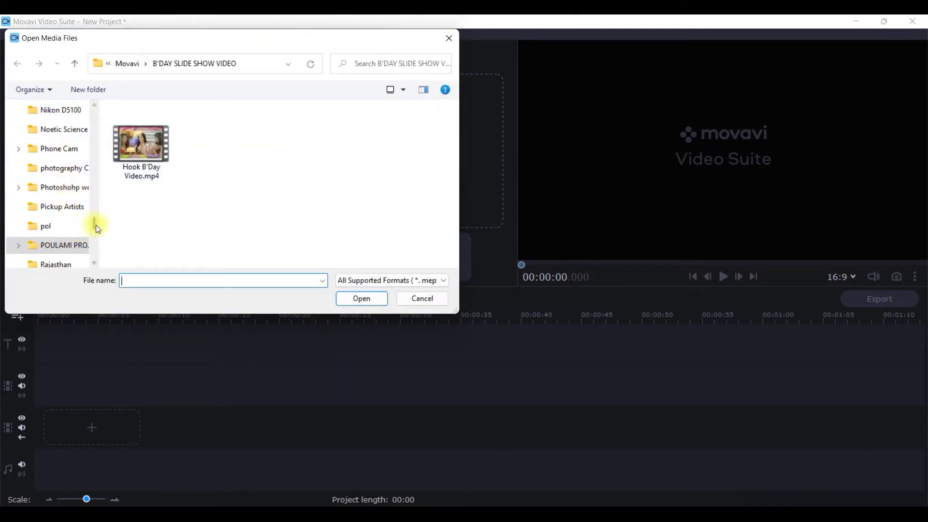
left_click_drag(92, 230, 92, 216)
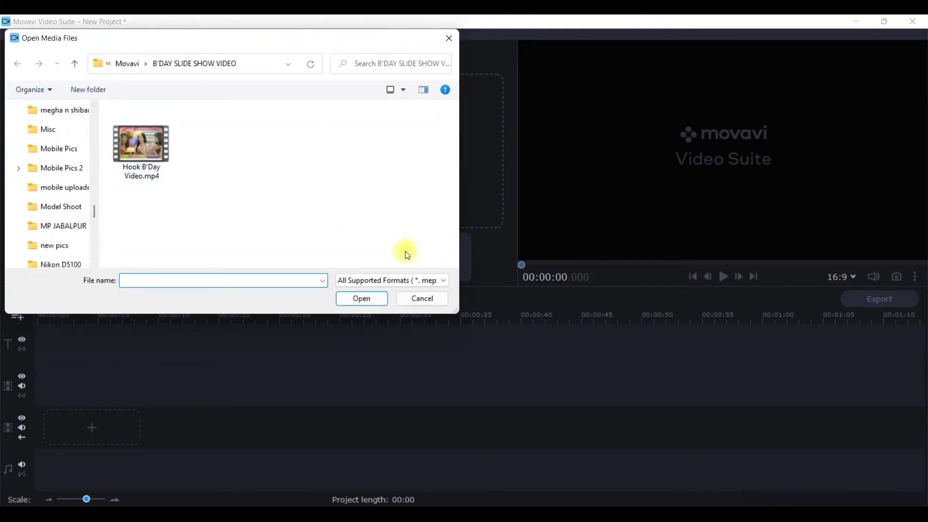
left_click(152, 143)
left_click(385, 305)
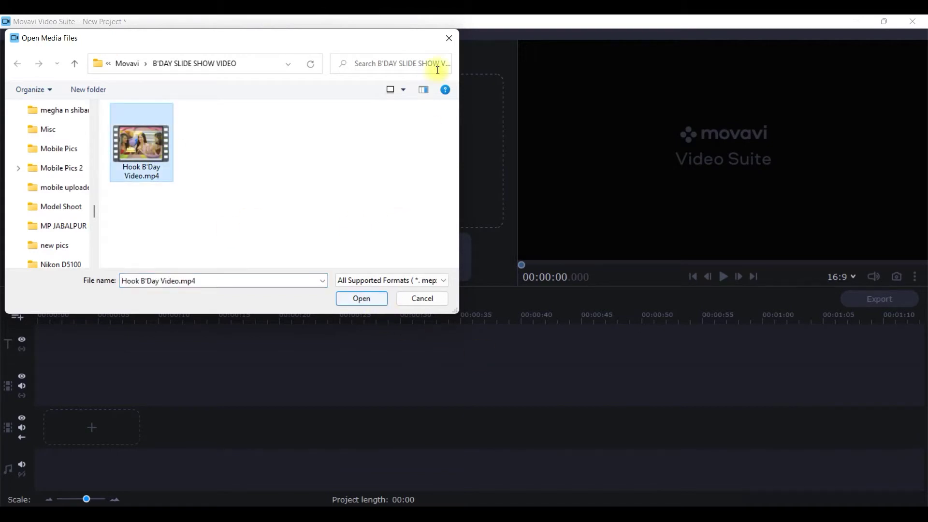
left_click(450, 38)
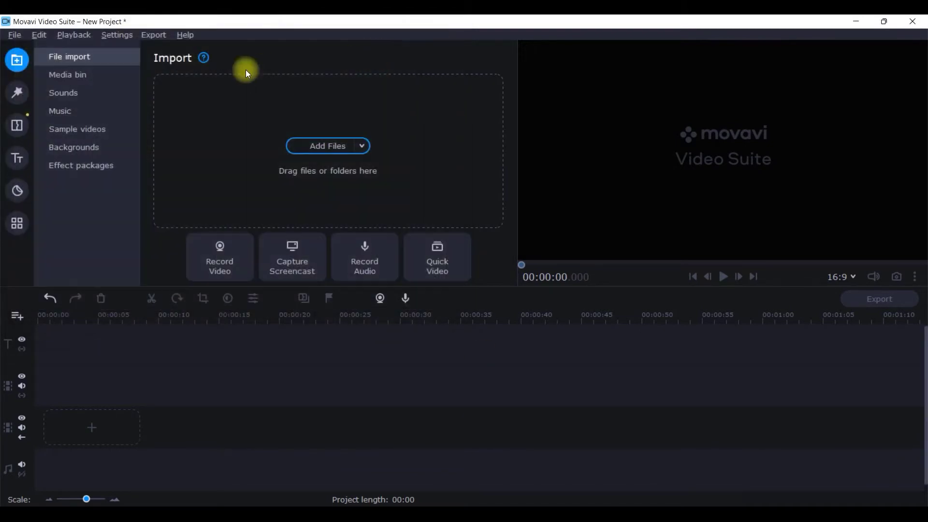
left_click(93, 76)
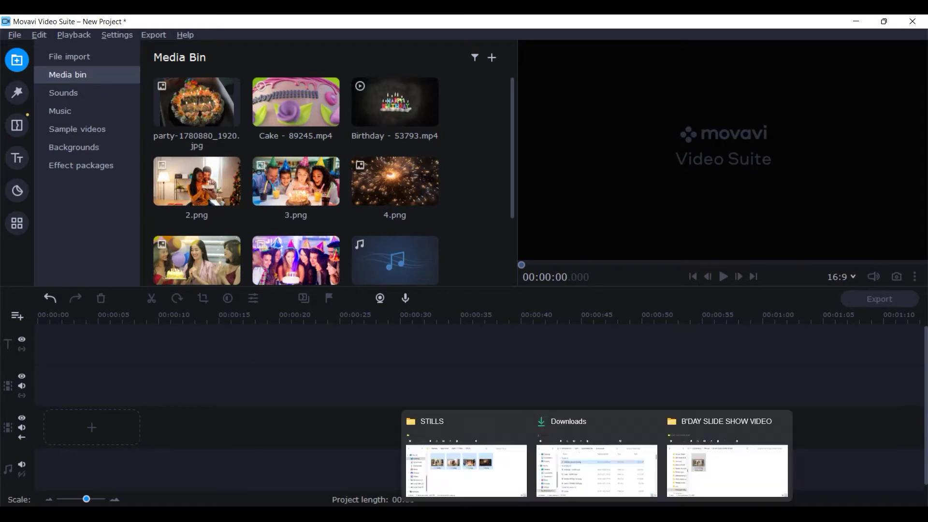
mouse_move(613, 488)
left_click(699, 472)
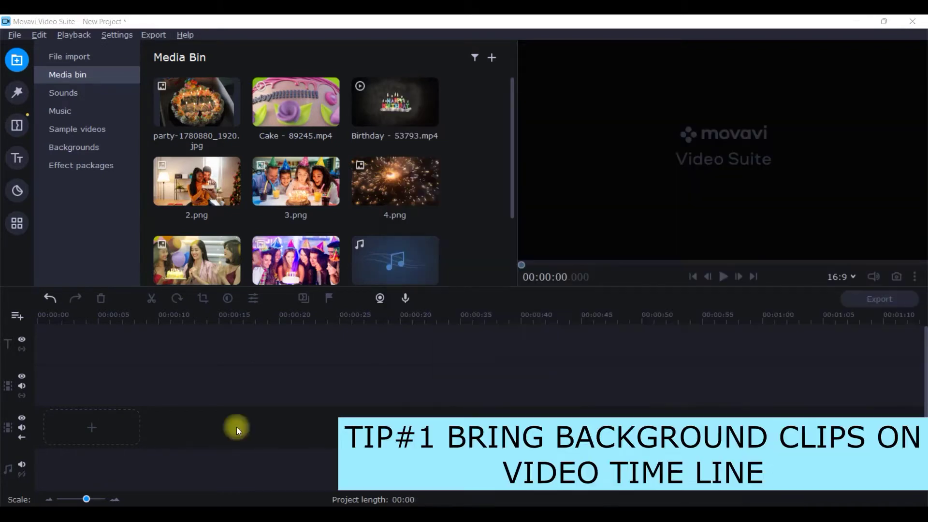
- Place party-1780880_1920.jpg, Cake - 89245.mp4 and 4.png consecutively on the main video track, keeping the project's 16:9 aspect ratio
left_click_drag(211, 106, 36, 411)
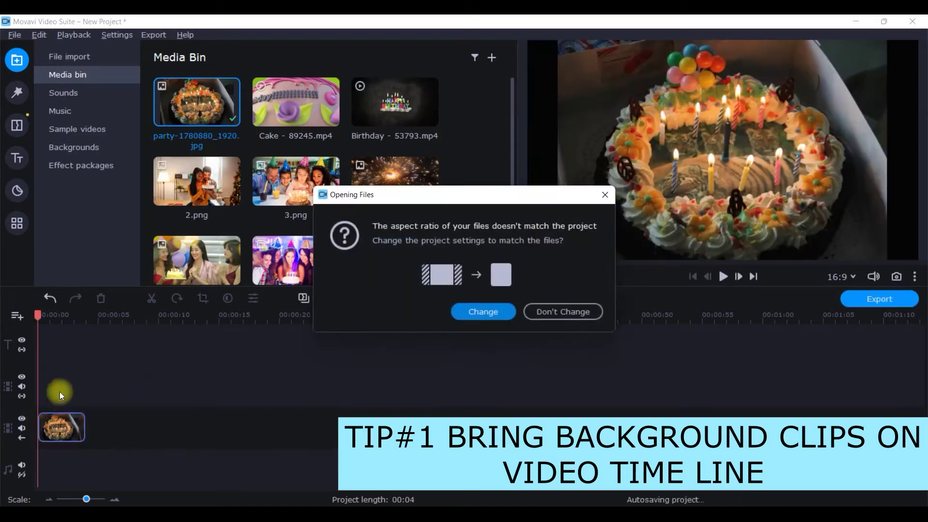
left_click(565, 311)
left_click_drag(314, 104, 89, 415)
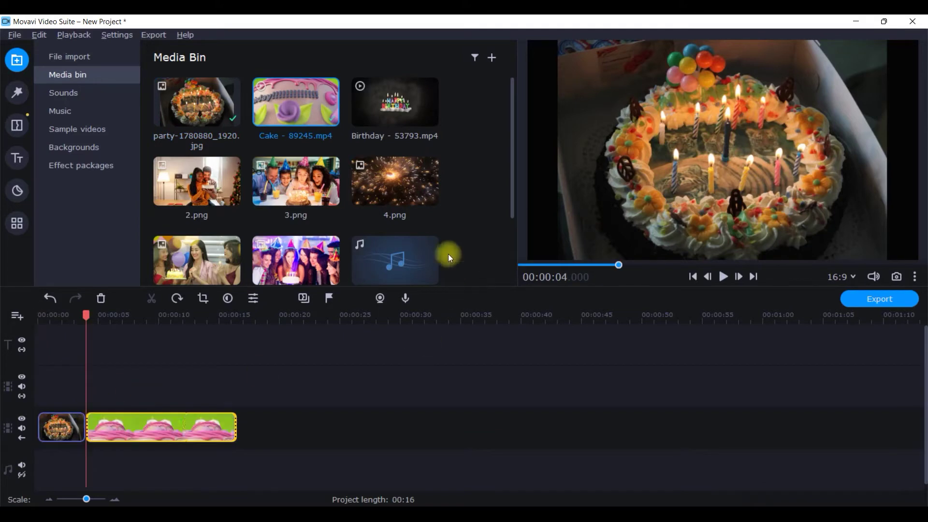
left_click_drag(394, 189, 239, 414)
left_click_drag(387, 103, 296, 402)
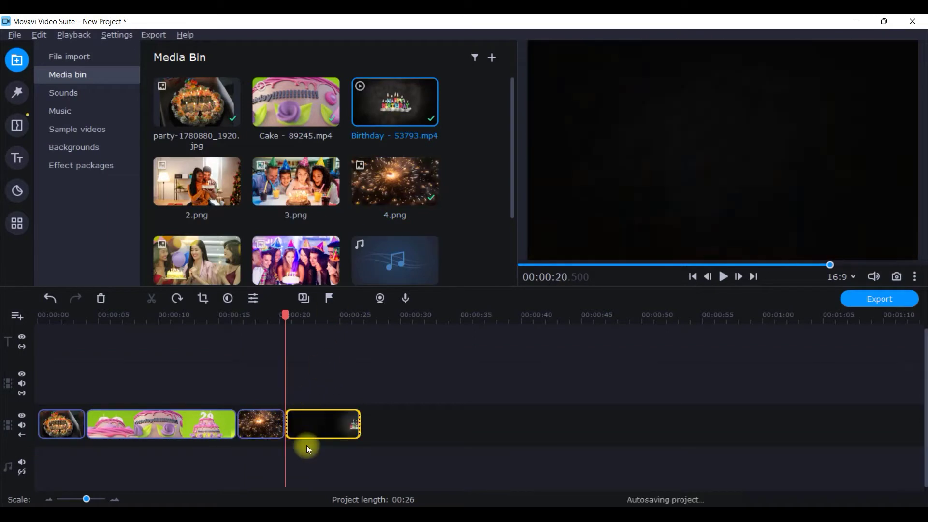
left_click(329, 419)
key("Delete")
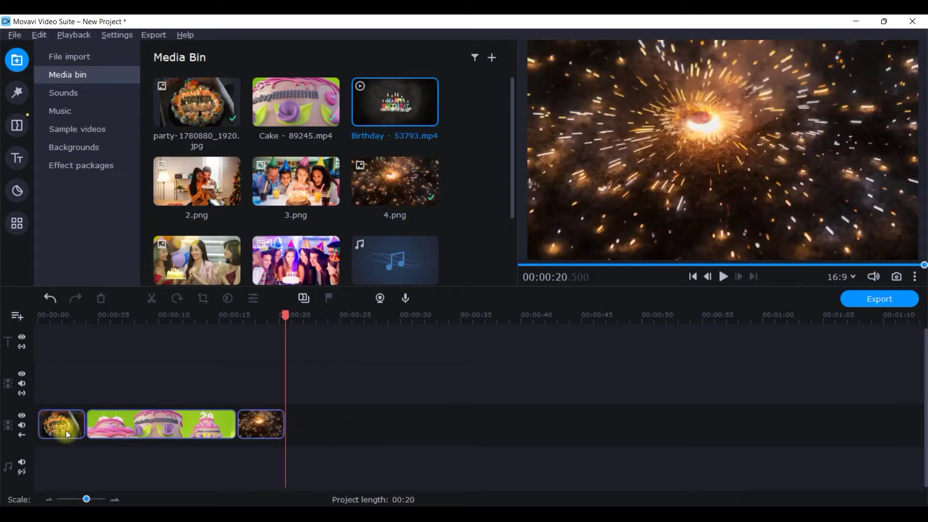
- Examine the three background clips and compare their speed, fade and duration settings in the clip properties
left_click(264, 422)
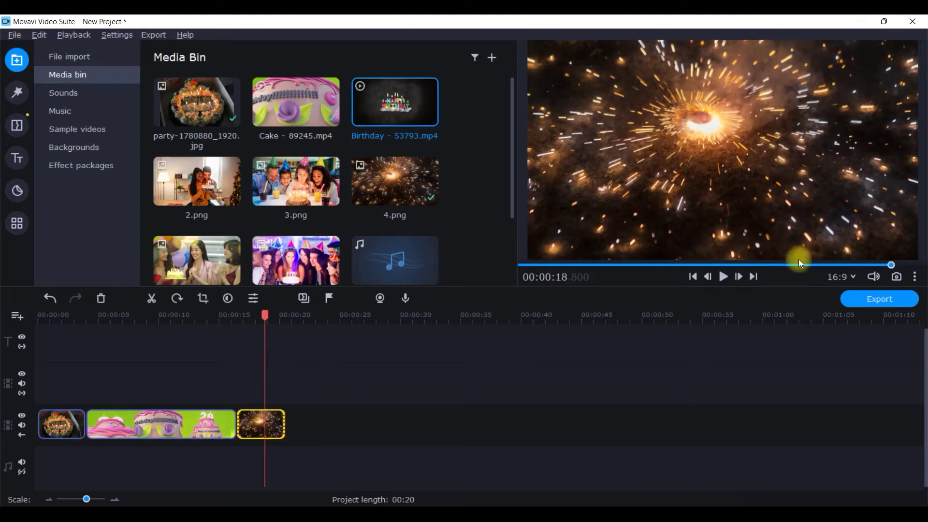
scroll(385, 154, "down", 4)
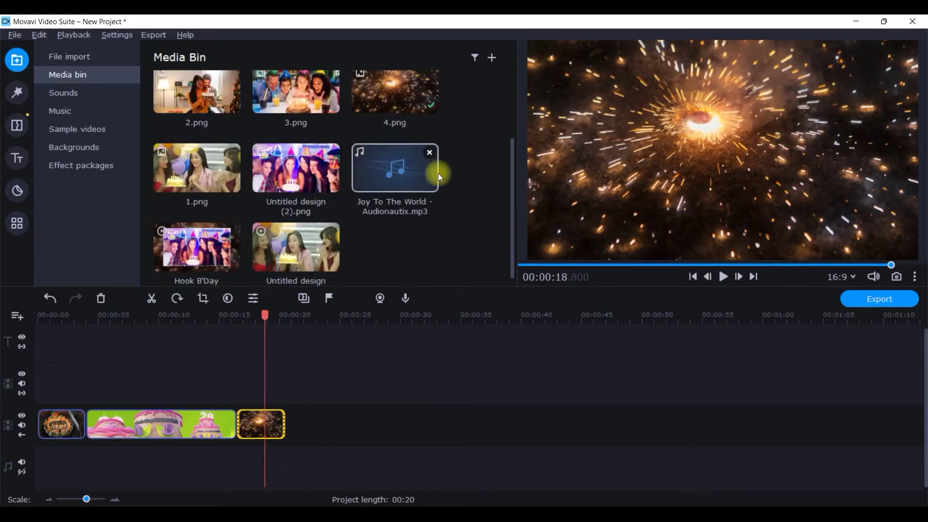
scroll(416, 169, "up", 4)
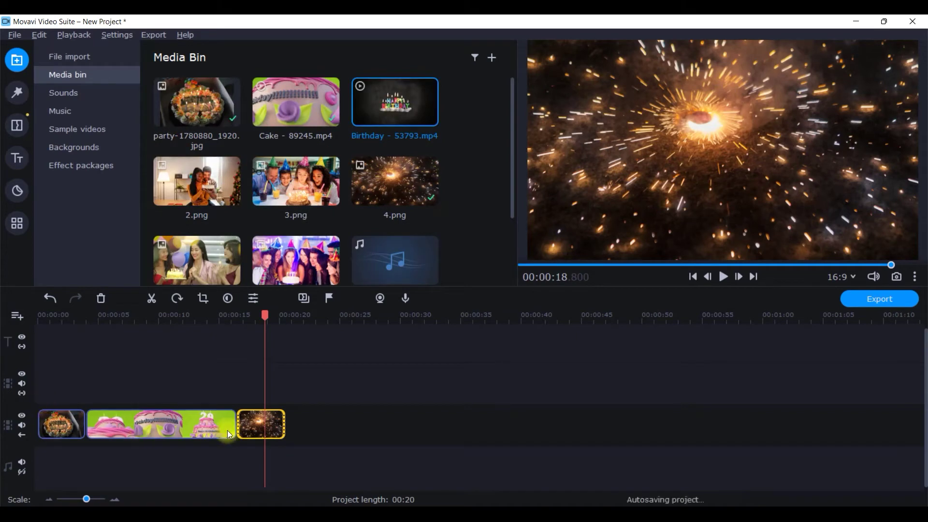
left_click(77, 418)
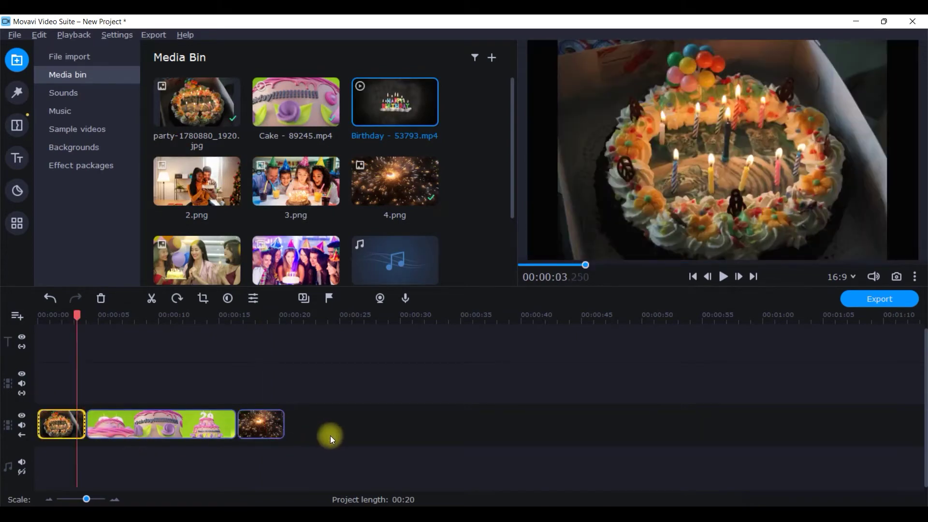
left_click(171, 433)
left_click(62, 425, "ctrl")
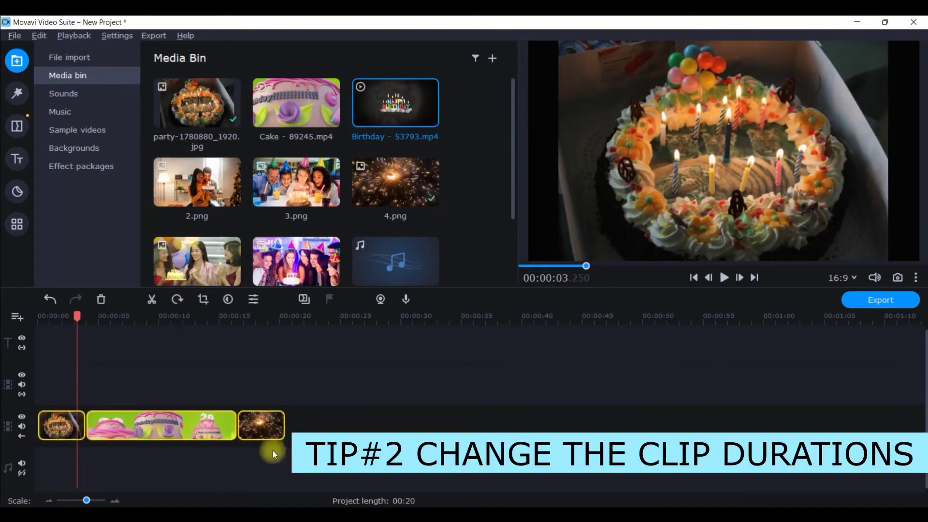
left_click(253, 299)
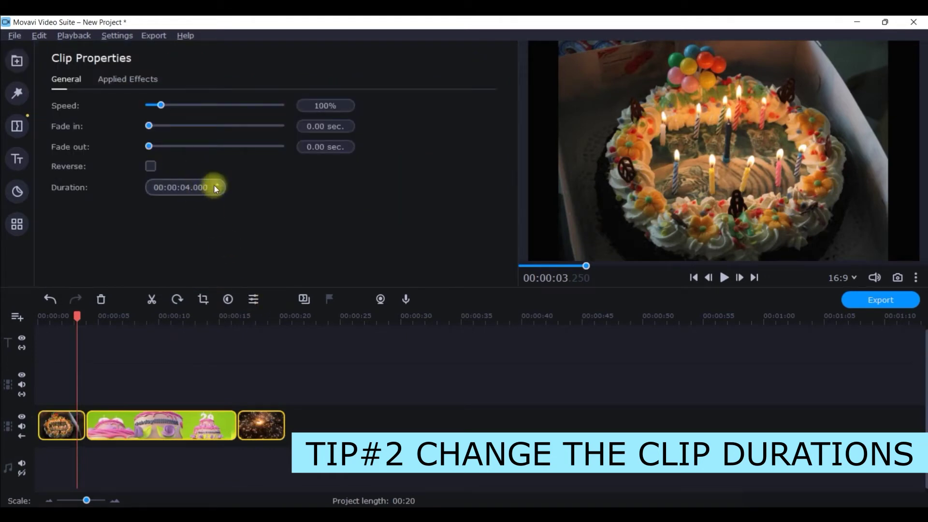
left_click(277, 419)
left_click(188, 424)
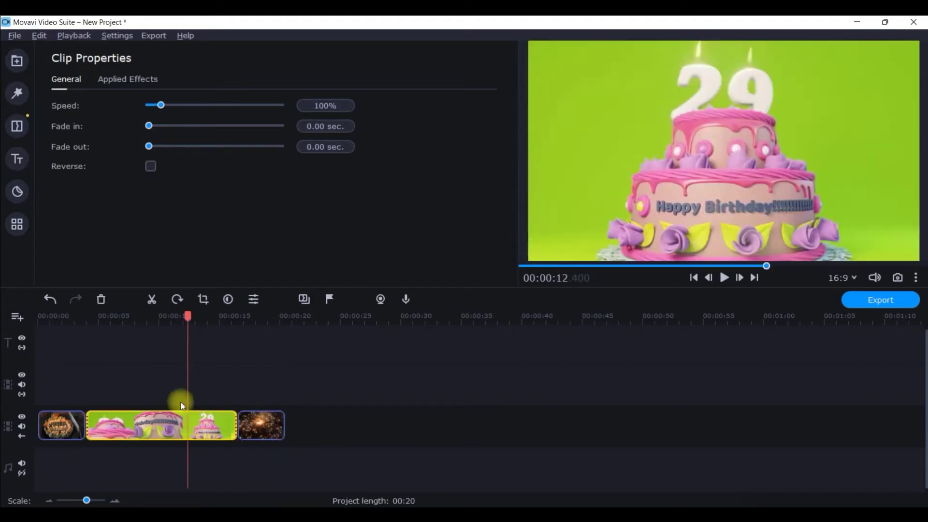
left_click(257, 427)
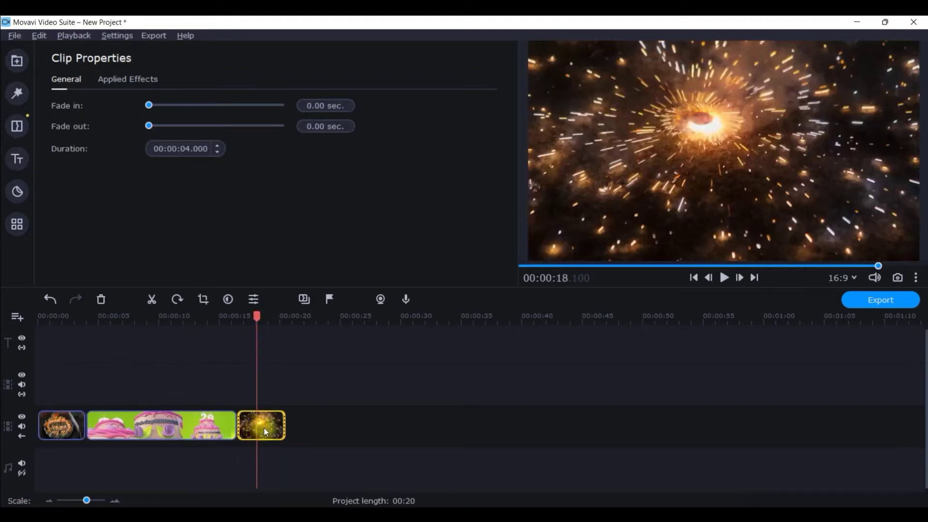
left_click(184, 435)
left_click(251, 422)
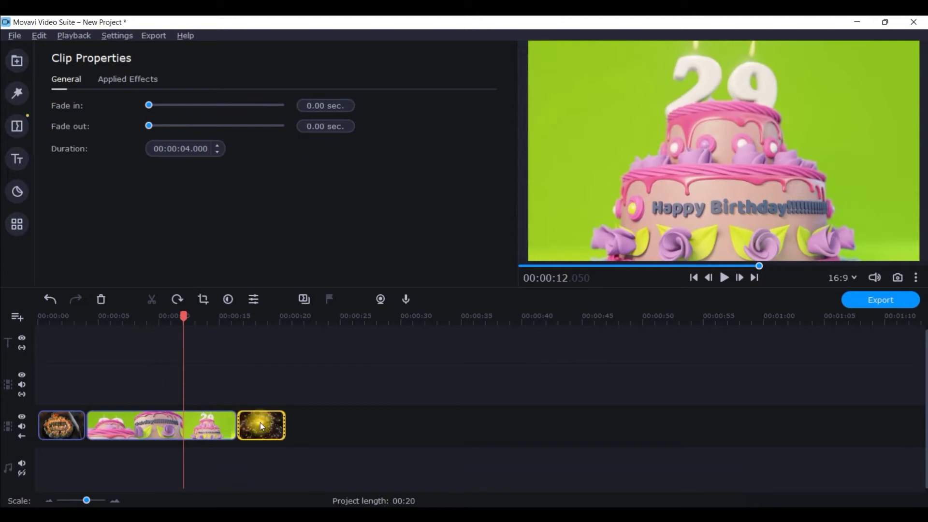
- Extend the birthday cake photo at the start of the main video track to about 8 seconds
left_click(63, 418)
left_click_drag(85, 419, 134, 419)
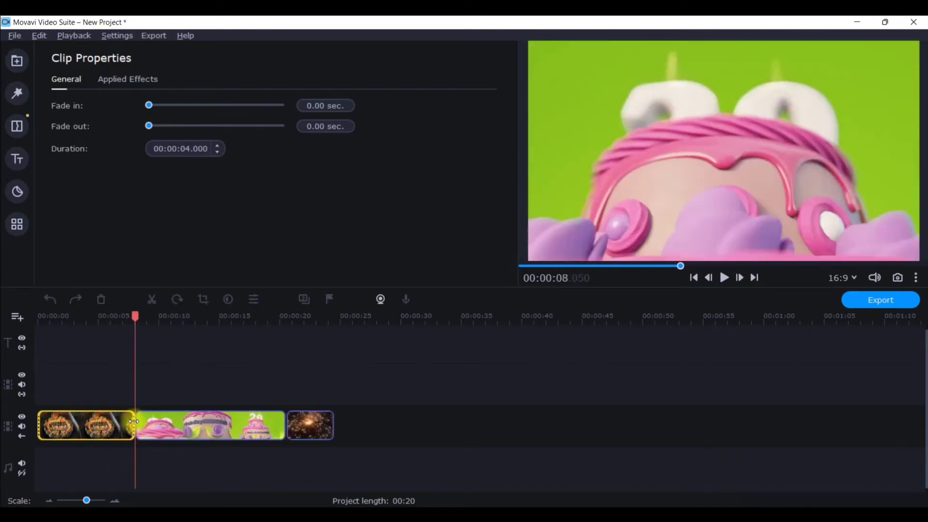
left_click(95, 431)
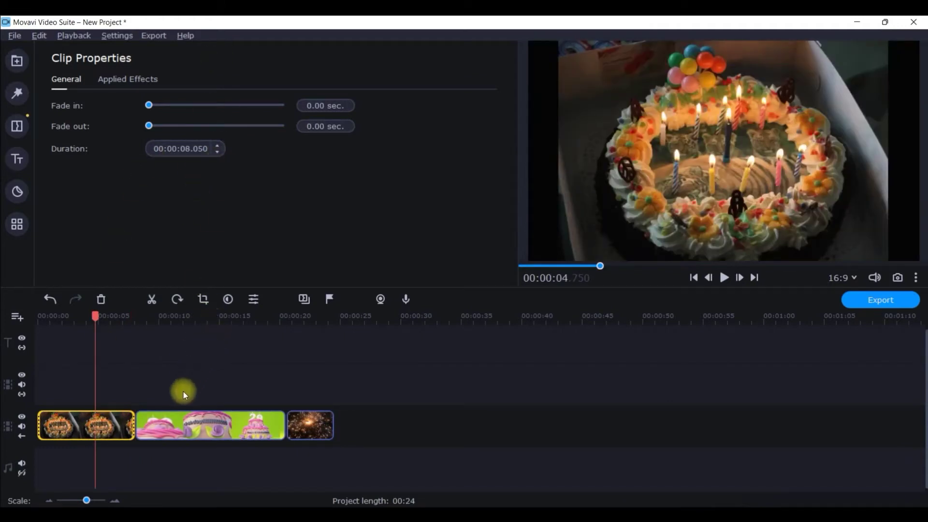
- Trim the Cake - 89245.mp4 clip to about 8 seconds and position it directly after the cake photo on the main video track
left_click(178, 419)
left_click_drag(285, 423, 135, 385)
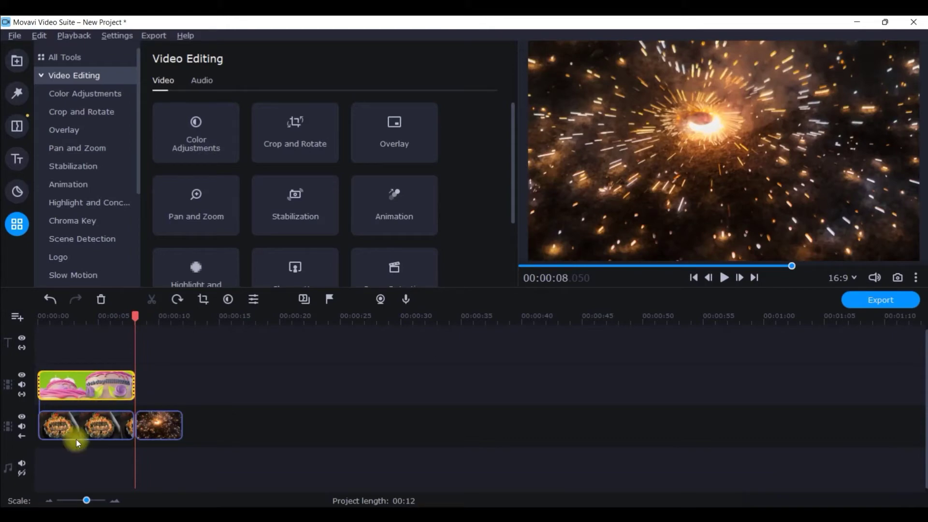
left_click_drag(78, 388, 205, 430)
- Extend the sparks image clip to about 8 seconds and position it directly after the cake video on the main video track
left_click(262, 433)
left_click_drag(262, 433, 232, 384)
left_click_drag(167, 380, 293, 431)
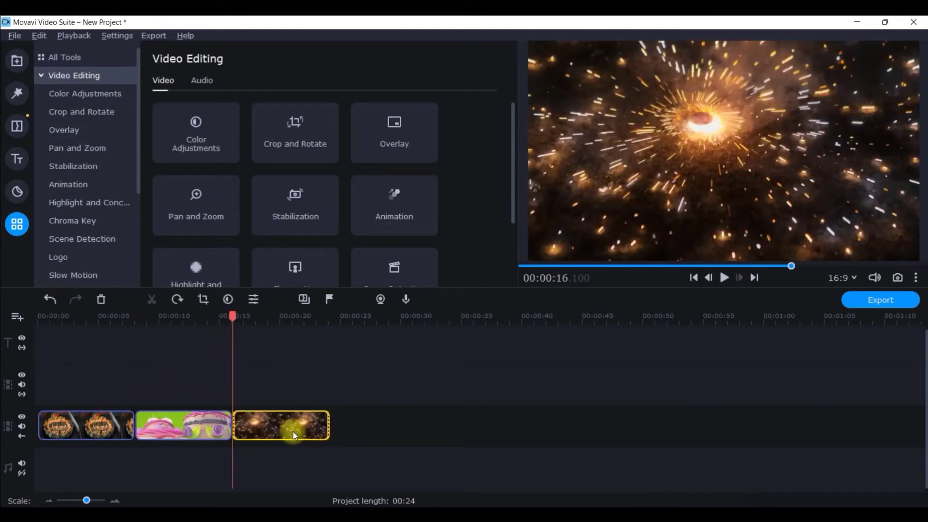
left_click_drag(247, 327, 4, 342)
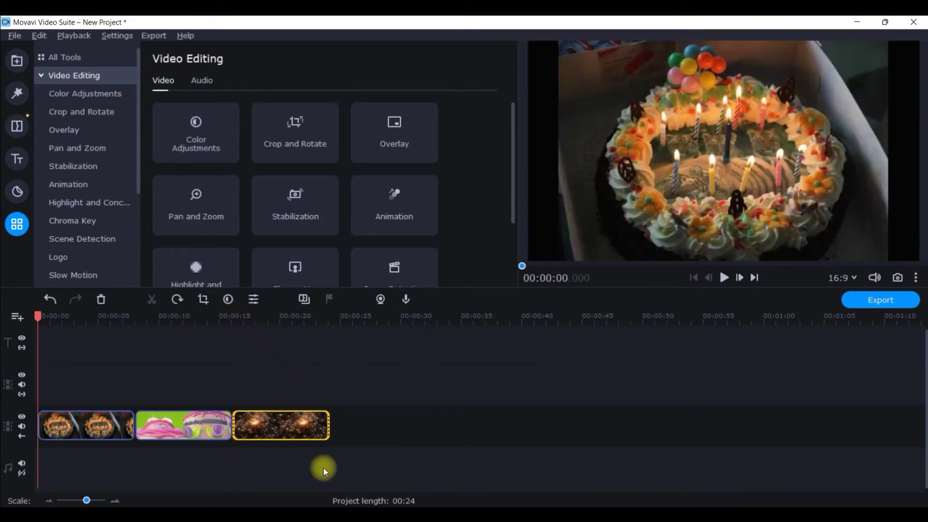
key("ctrl+a")
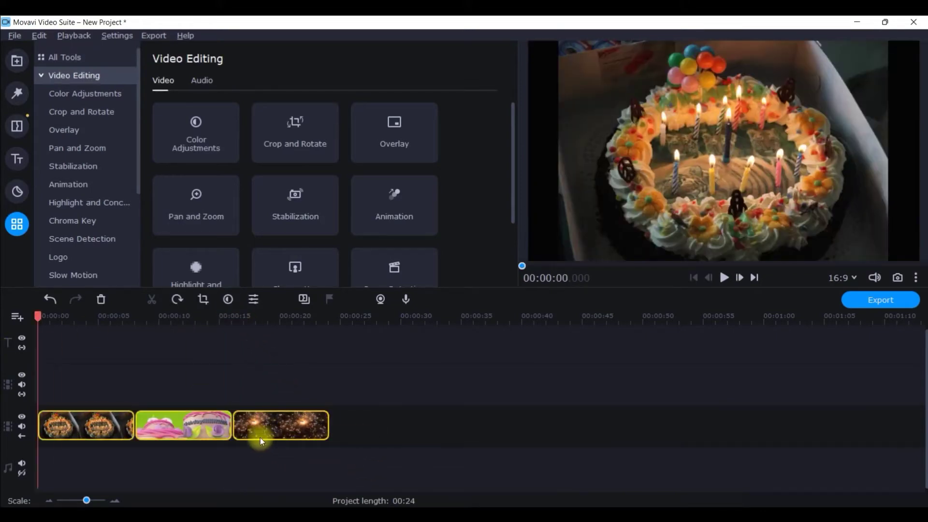
left_click(263, 424)
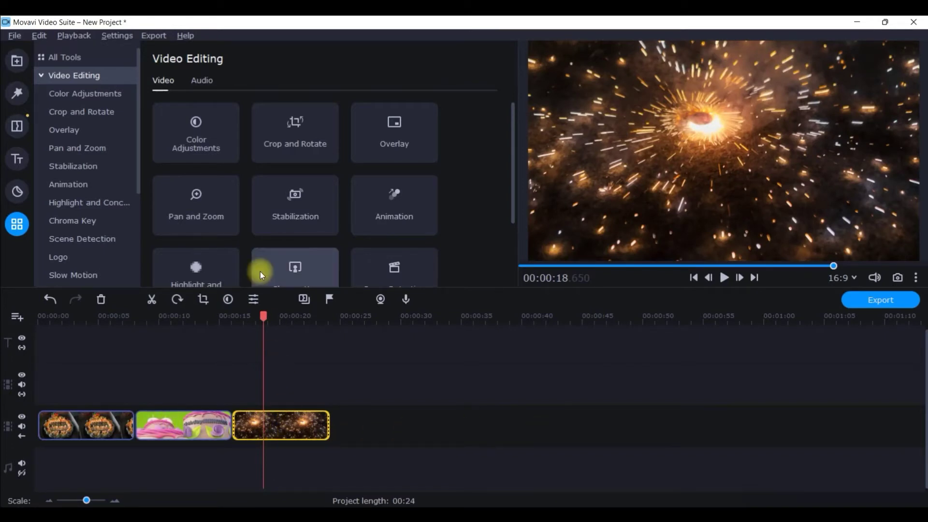
- Turn off automatic gap closing on the main video track and test it by shifting the sparks clip away and back
left_click(16, 61)
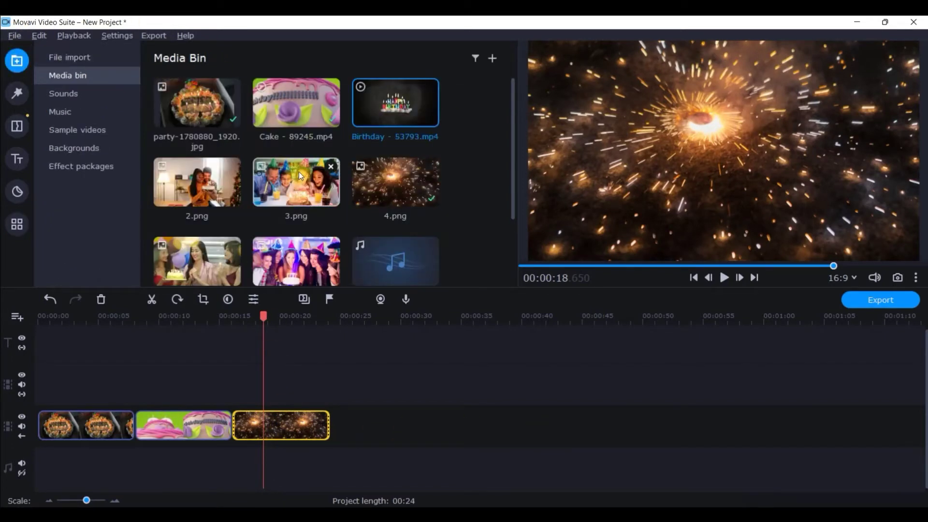
left_click_drag(298, 175, 267, 174)
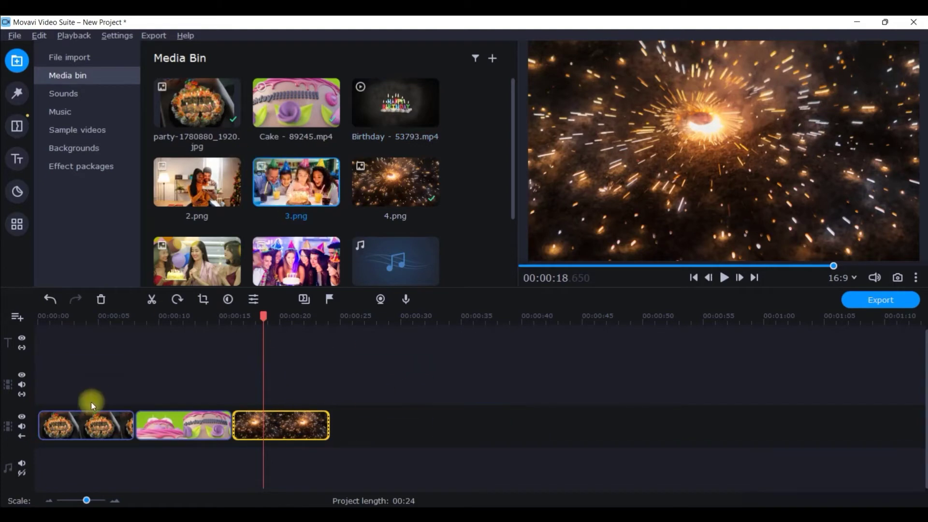
left_click_drag(295, 184, 341, 224)
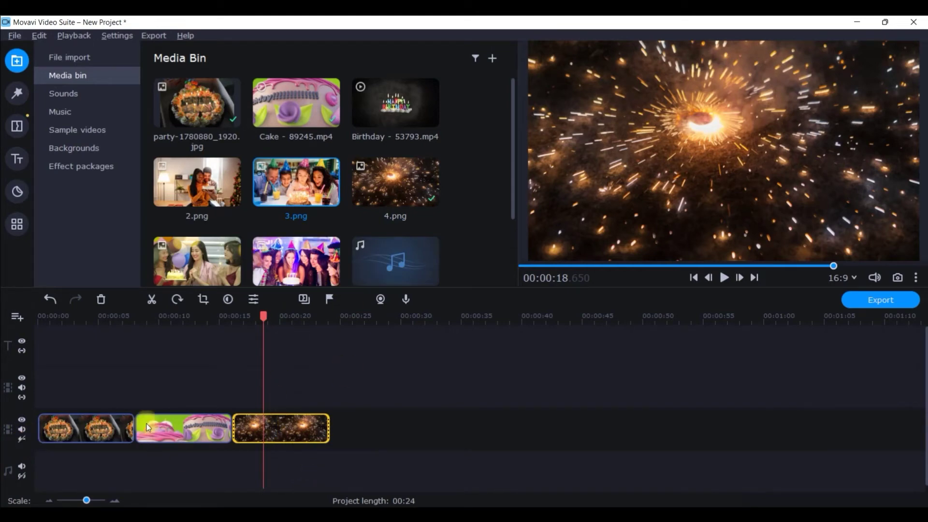
left_click_drag(270, 430, 416, 433)
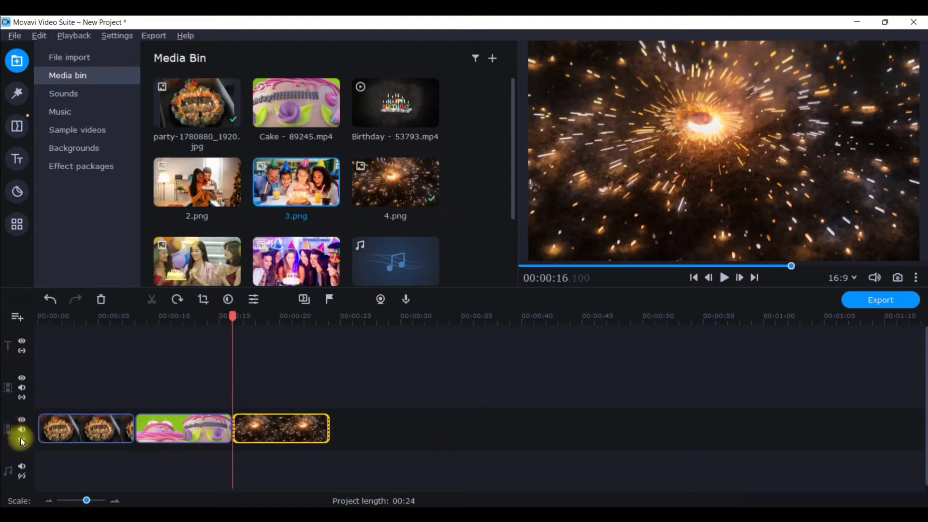
left_click_drag(308, 431, 280, 429)
- Place 3.png, 2.png and Untitled design (2).png consecutively on the main video track, starting at about 26 seconds after a short gap
left_click_drag(295, 188, 421, 404)
left_click_drag(363, 393, 381, 434)
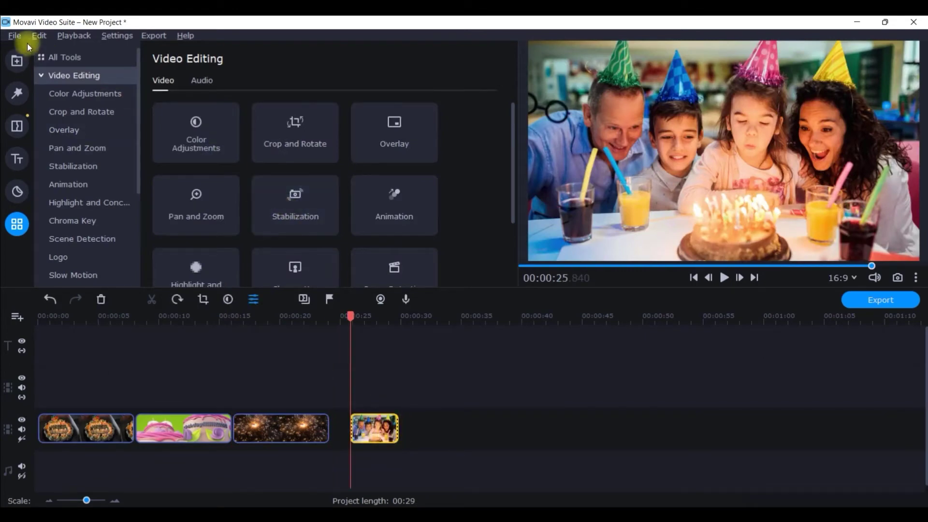
left_click(17, 60)
left_click_drag(186, 171, 404, 411)
left_click_drag(203, 257, 220, 267)
left_click_drag(295, 261, 441, 408)
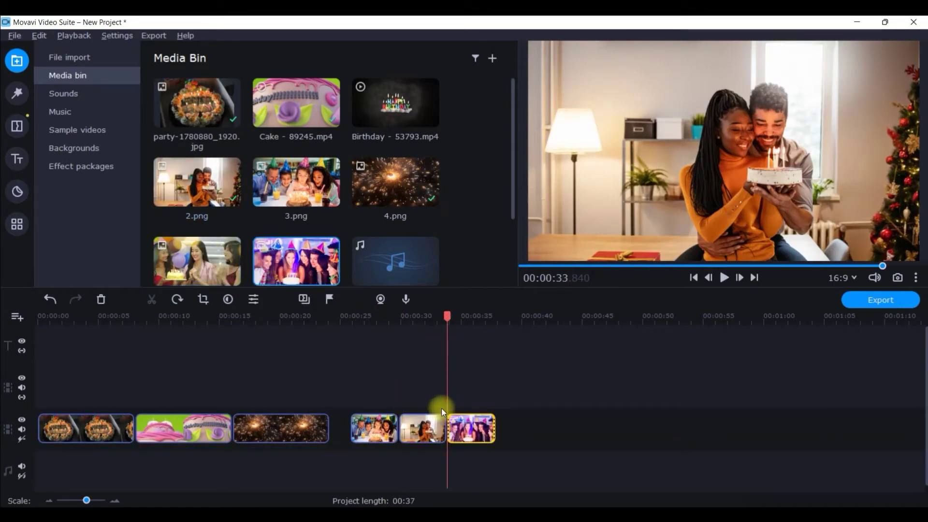
- Set the duration of the three party photos on the main video track to 00:00:08.010 in their clip properties
left_click_drag(646, 434, 356, 427)
left_click(530, 428)
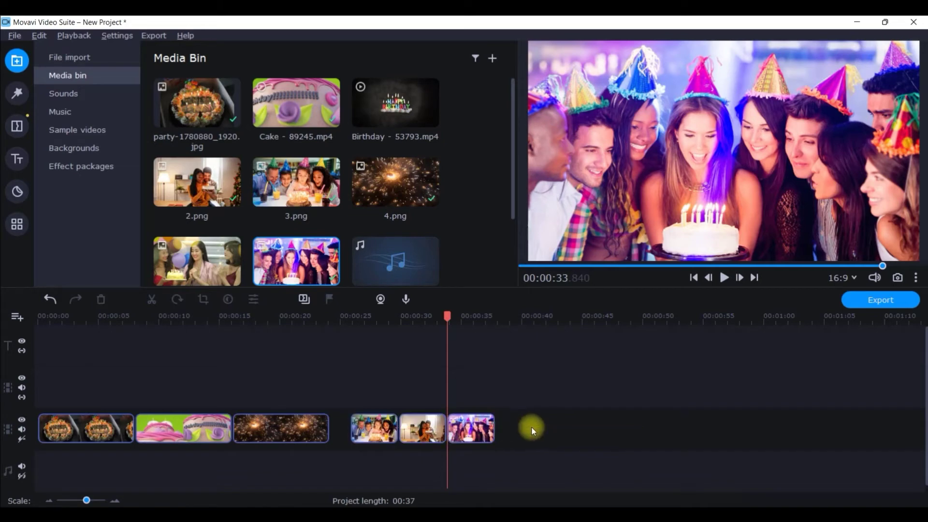
left_click_drag(532, 422, 361, 426)
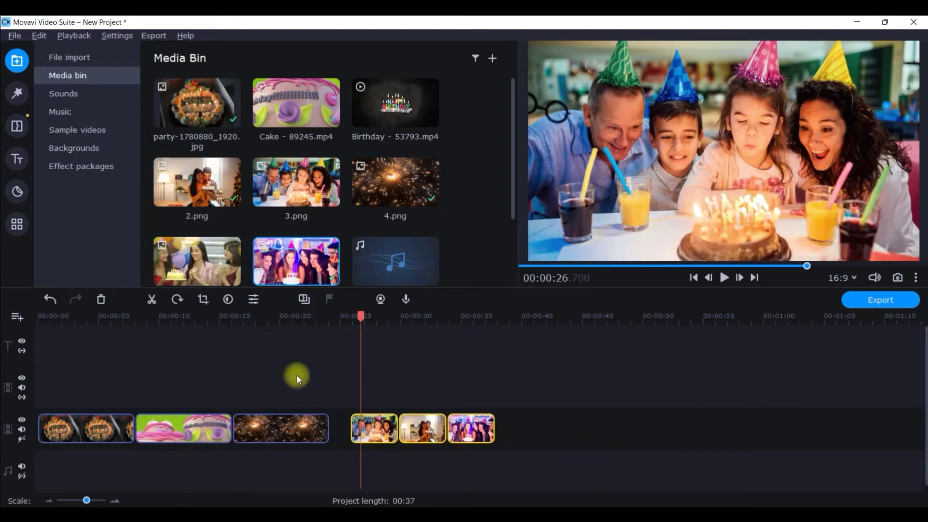
left_click(254, 299)
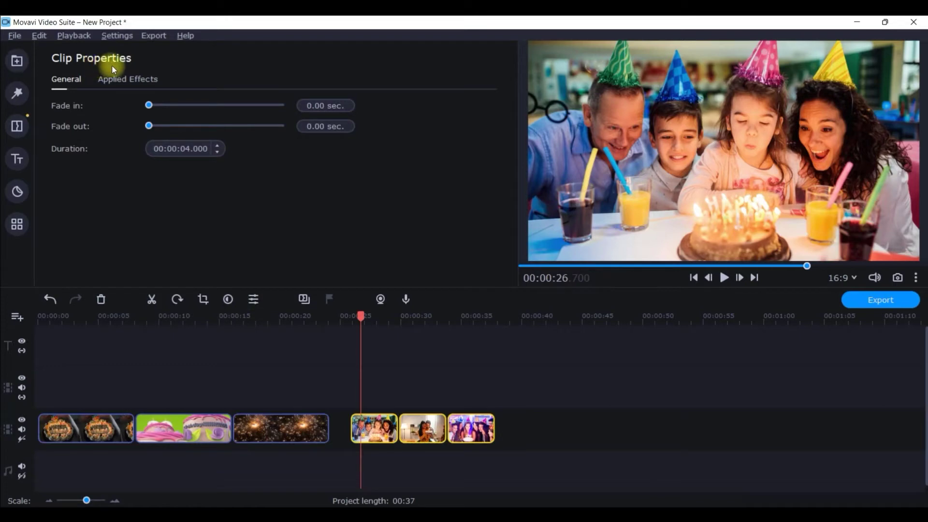
left_click(216, 145)
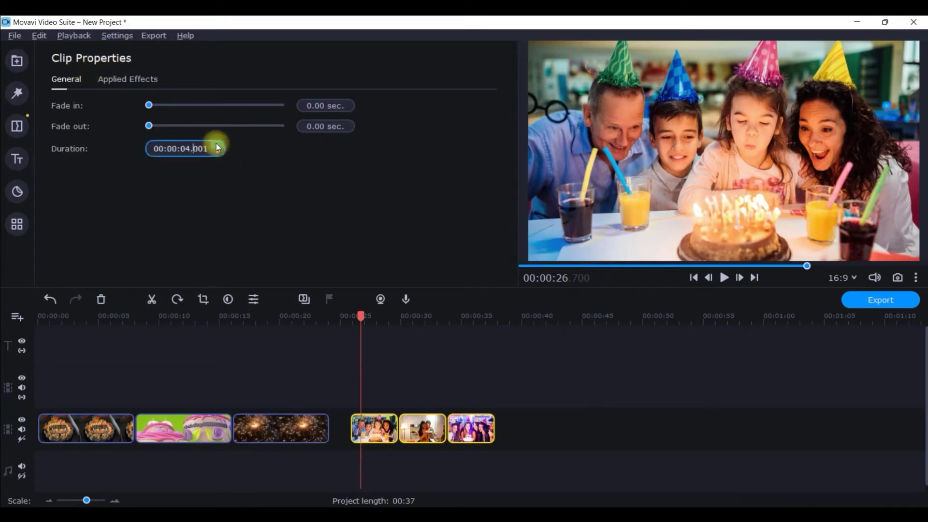
left_click(187, 148)
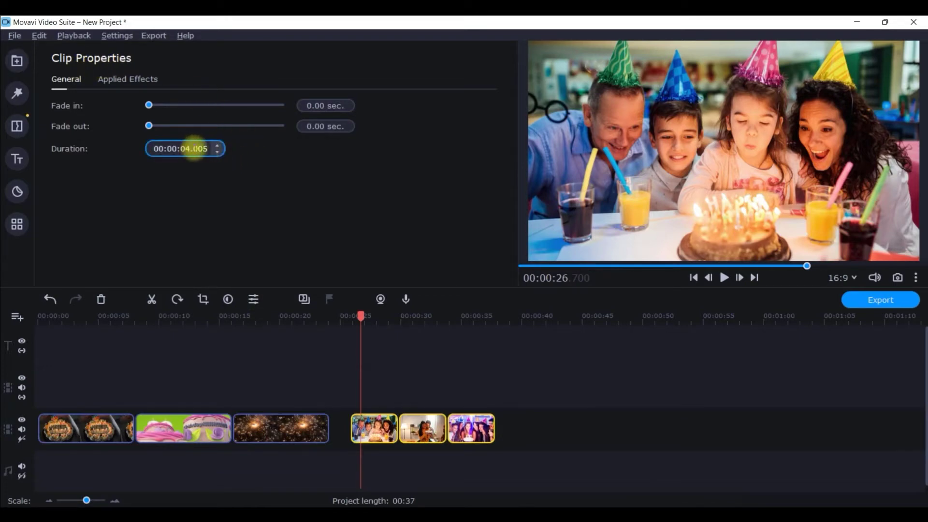
type("08")
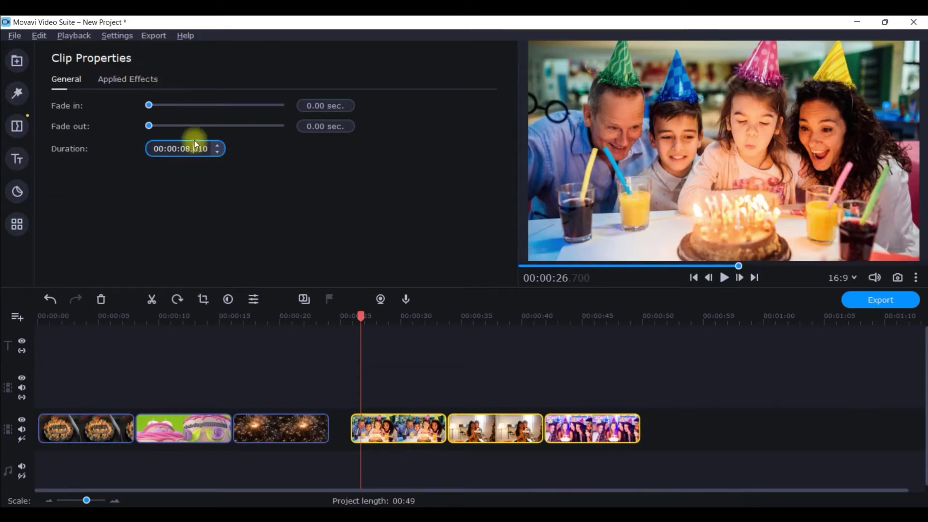
- Delete the three party photos that follow the gap on the main video track
left_click_drag(699, 431, 368, 434)
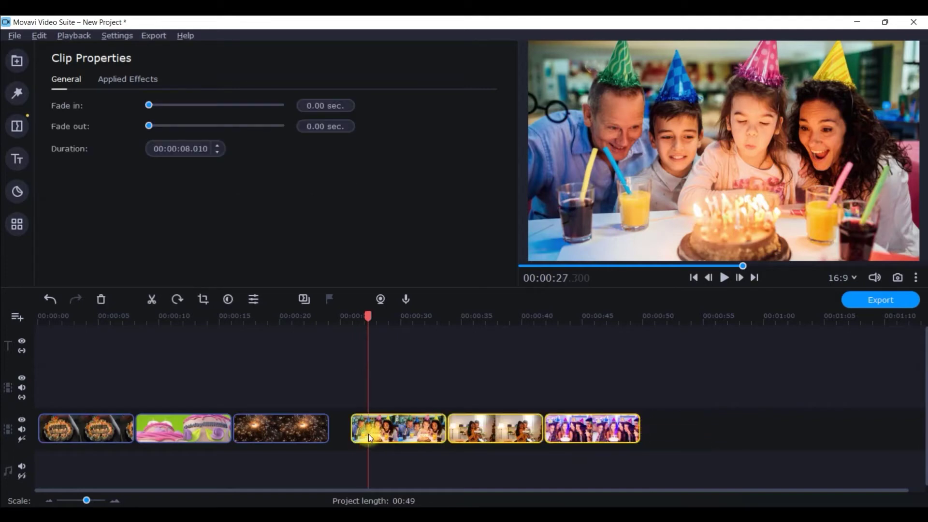
key("Delete")
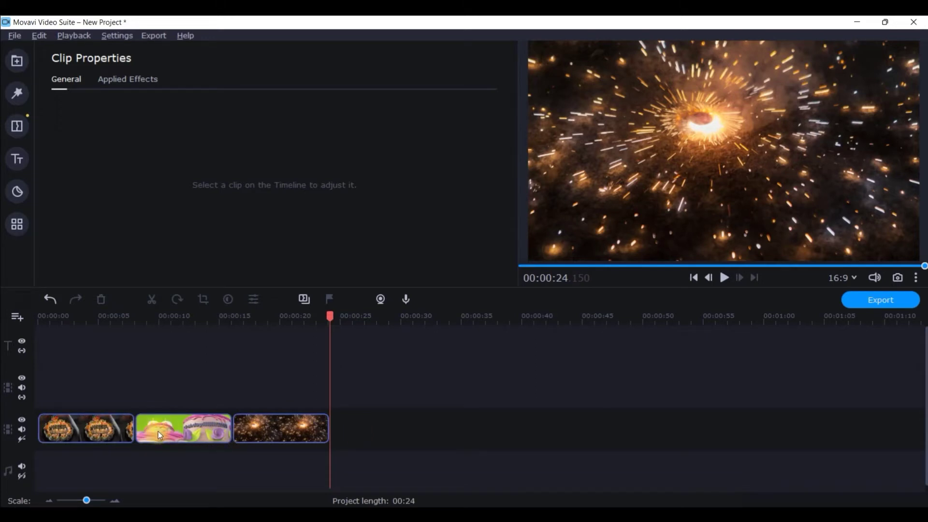
- Check the properties of each of the three background clips and return the playhead to the timeline start
left_click(300, 435)
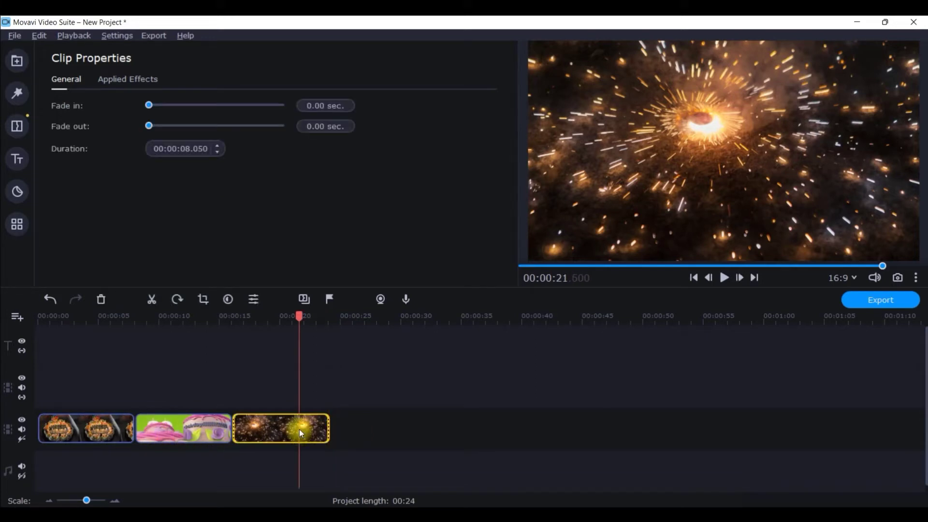
left_click(176, 426)
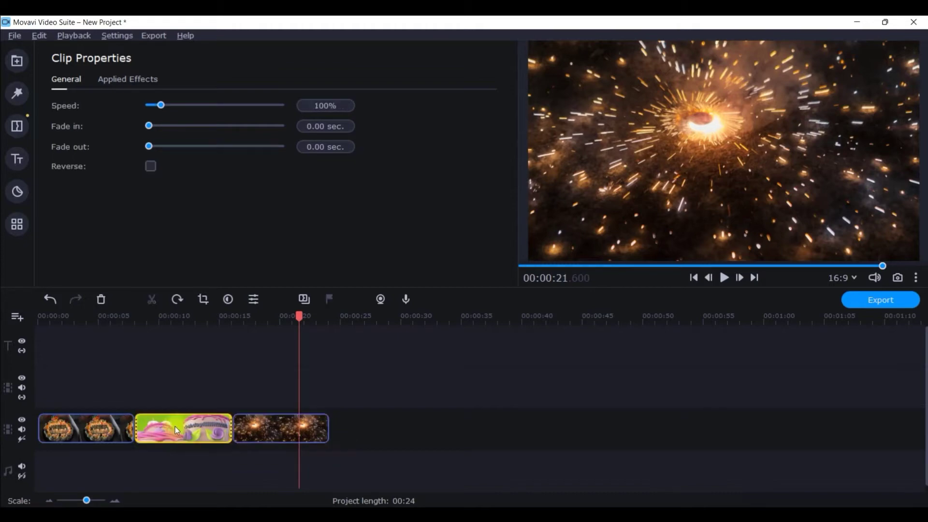
left_click(111, 430)
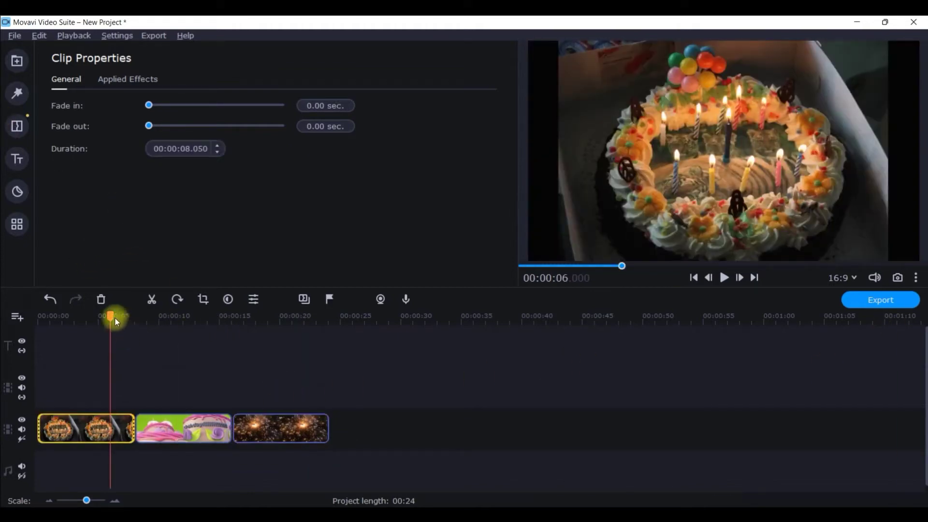
left_click_drag(114, 315, 39, 315)
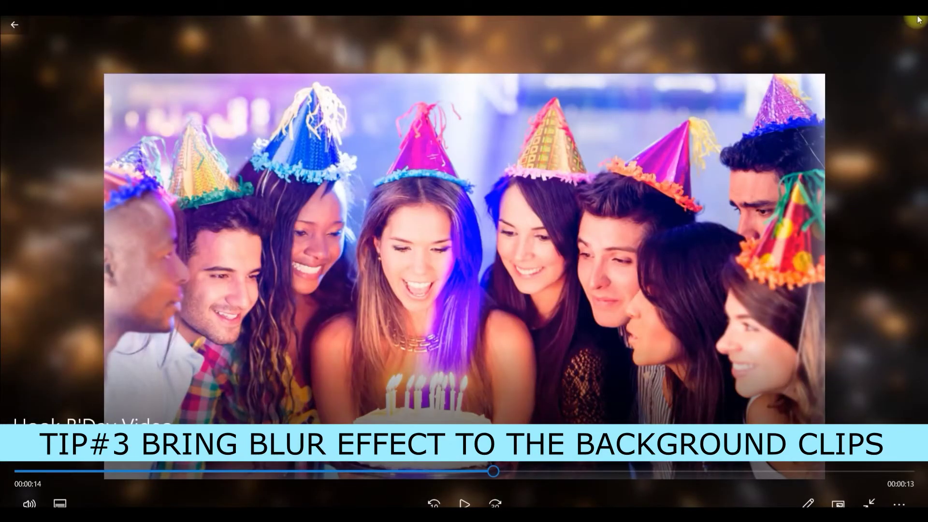
- Return from the video player to Movavi Video Suite and apply the Blur - intense filter to all three background clips
key("Escape")
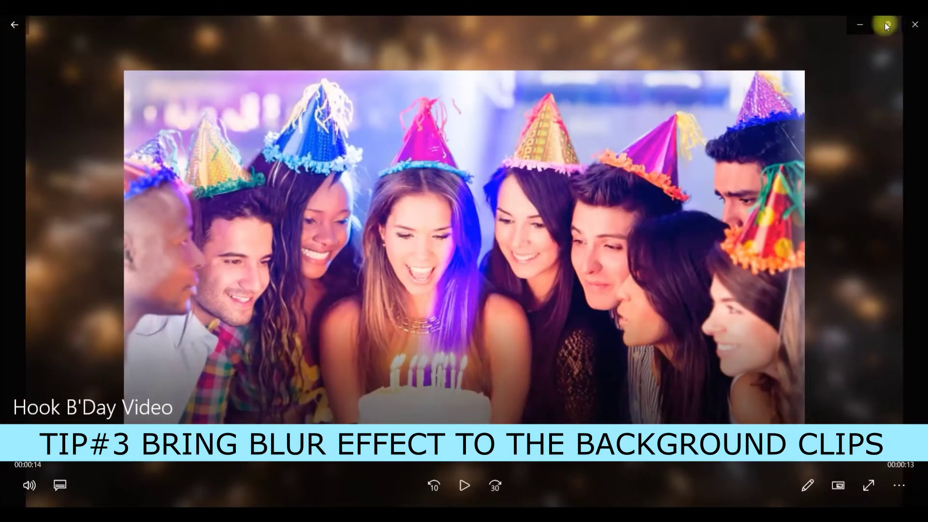
left_click(865, 25)
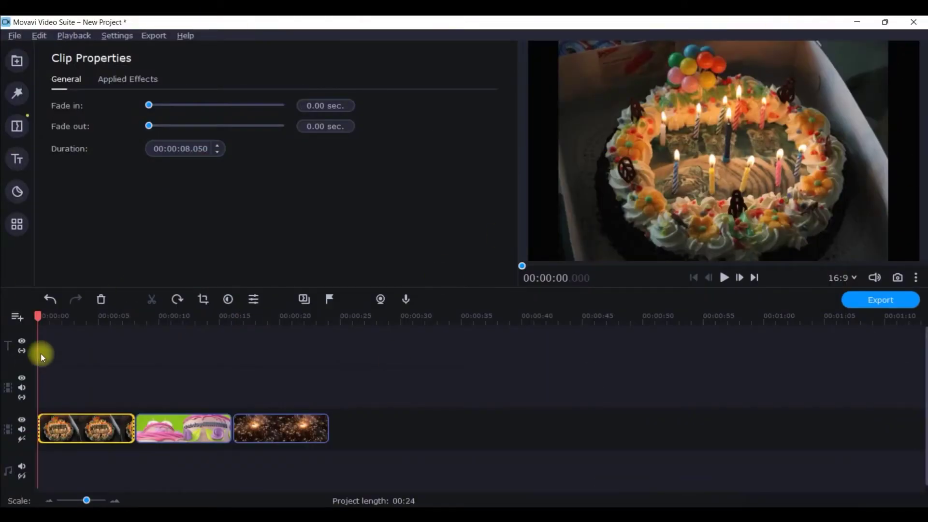
left_click(16, 94)
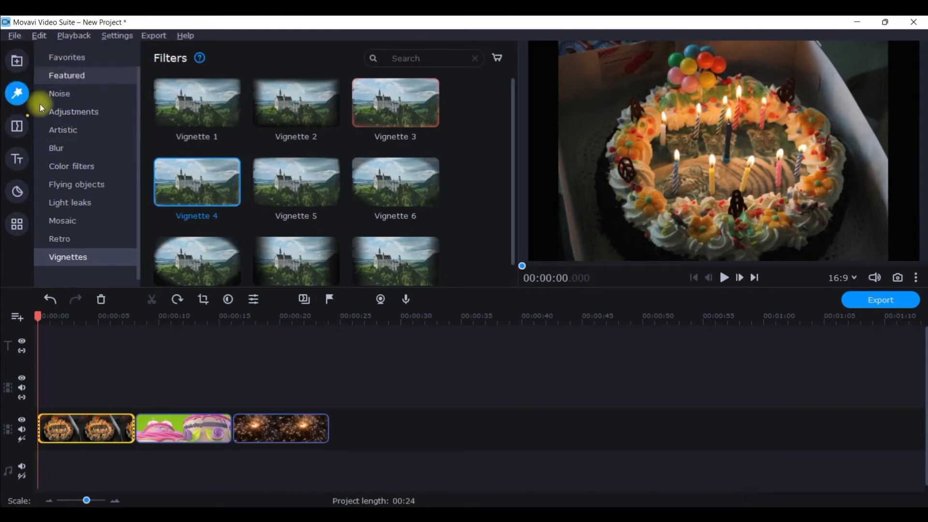
left_click(65, 150)
left_click_drag(194, 102, 180, 124)
left_click_drag(387, 442, 44, 440)
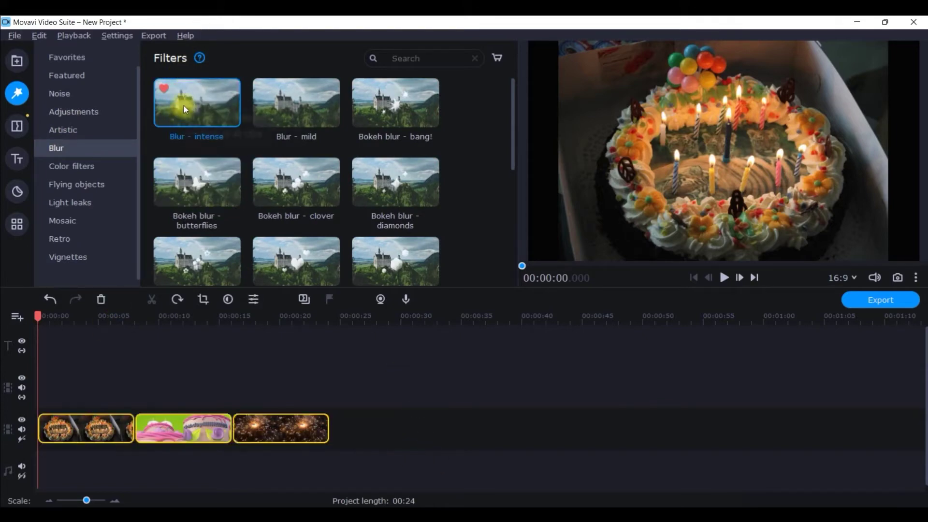
right_click(184, 106)
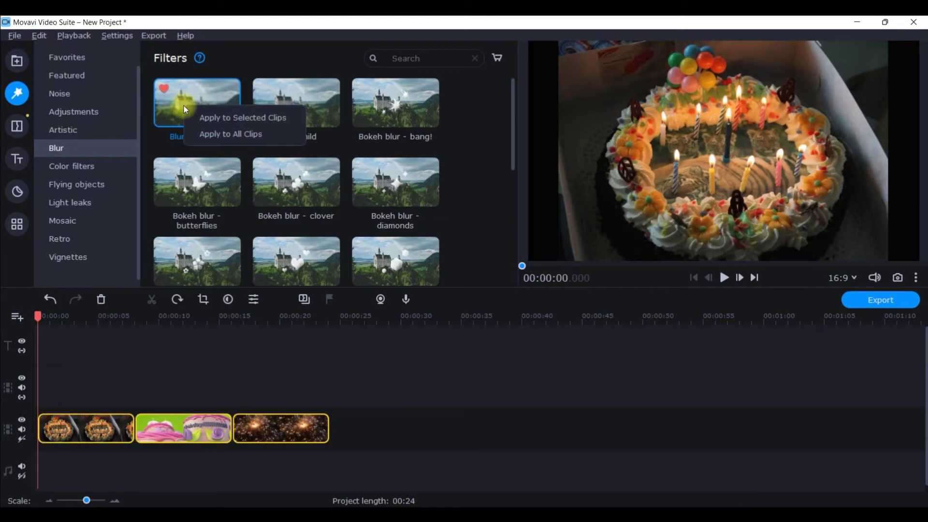
left_click(230, 122)
left_click(422, 417)
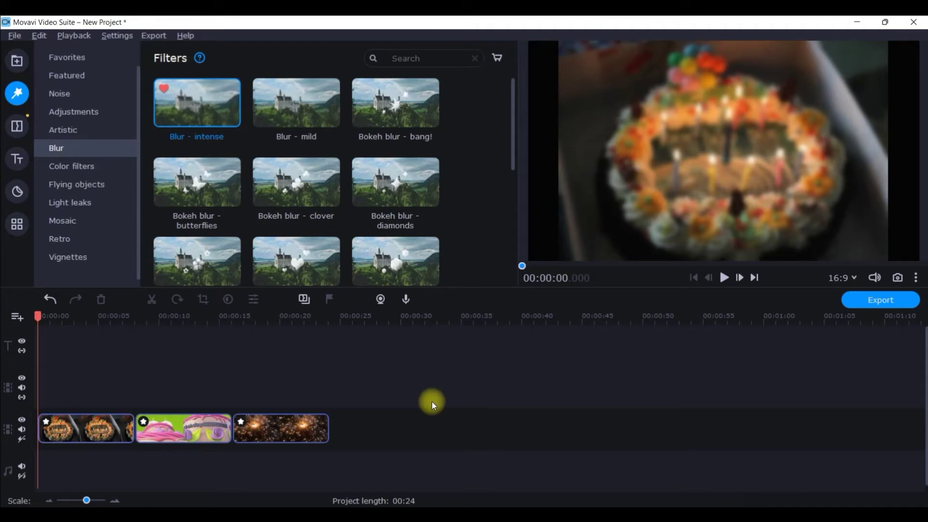
- Preview the blur on the cake video, sparks and cake photo clips
left_click(171, 431)
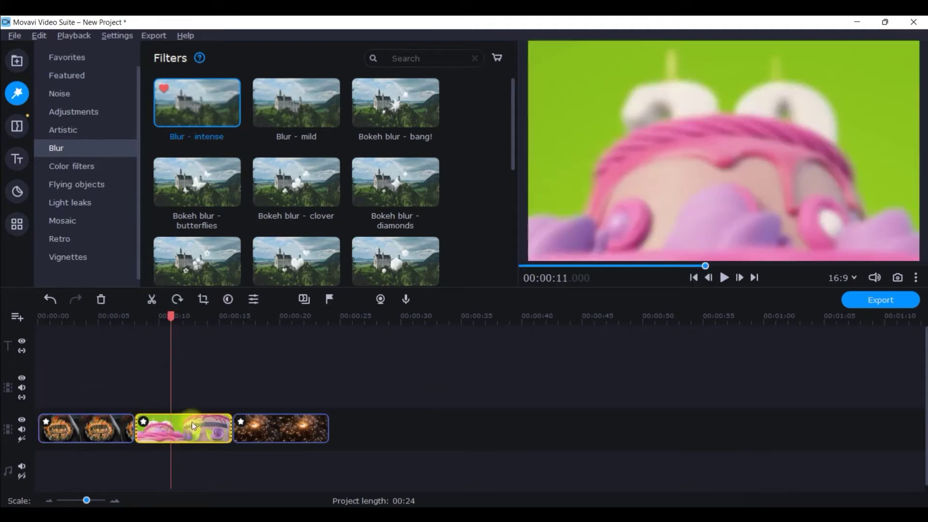
left_click(274, 438)
left_click(84, 428)
left_click_drag(407, 423, 74, 417)
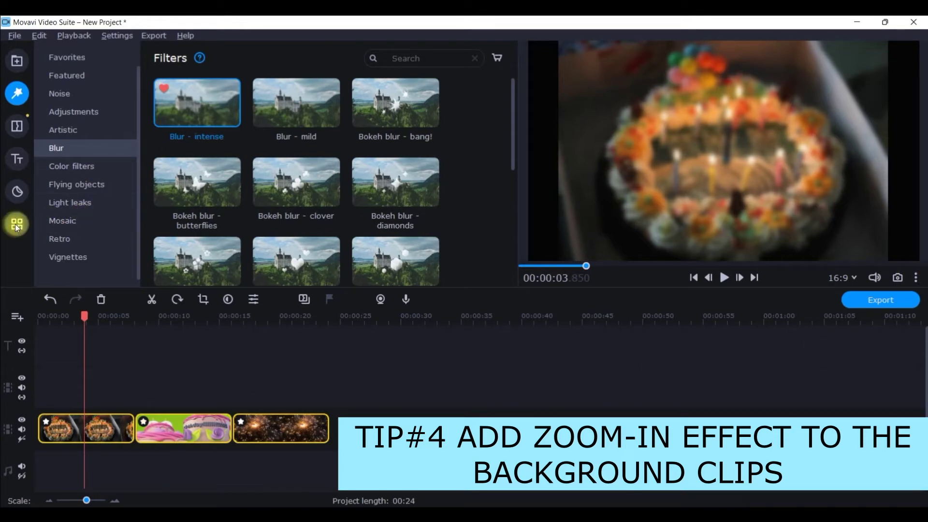
- Select the cake photo clip and look through the available Video Editing and Audio Editing tools
left_click(107, 430)
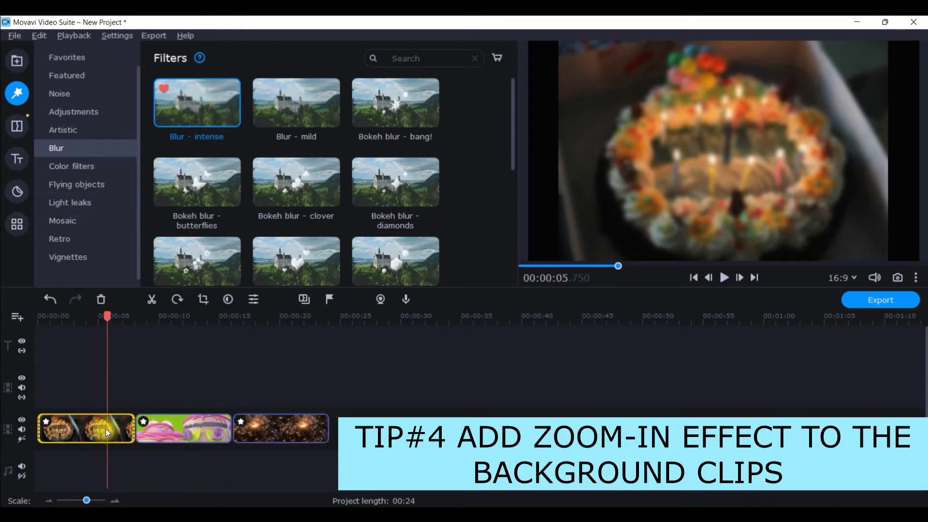
left_click(18, 225)
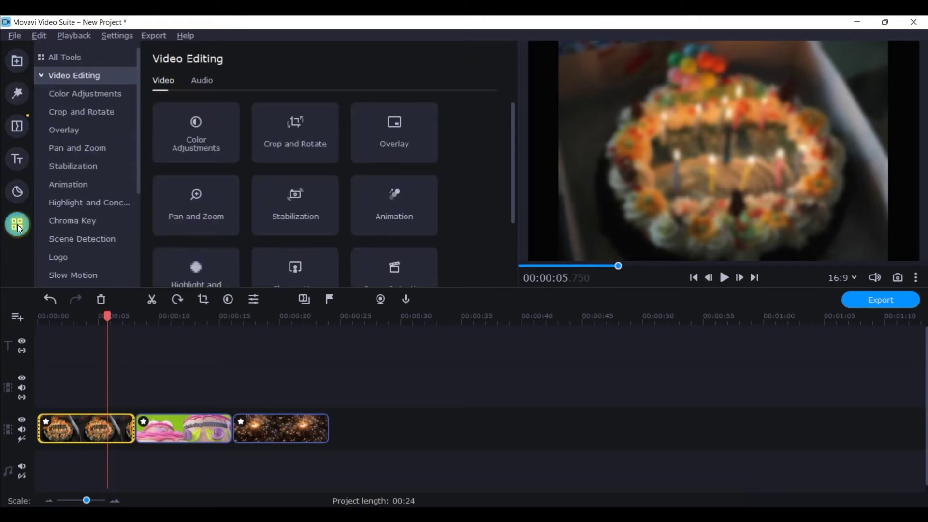
left_click(40, 74)
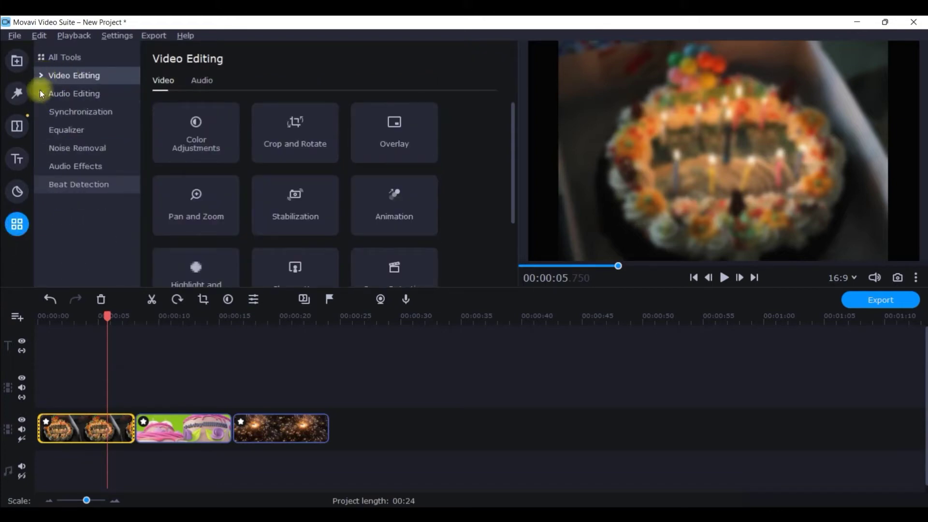
left_click(41, 93)
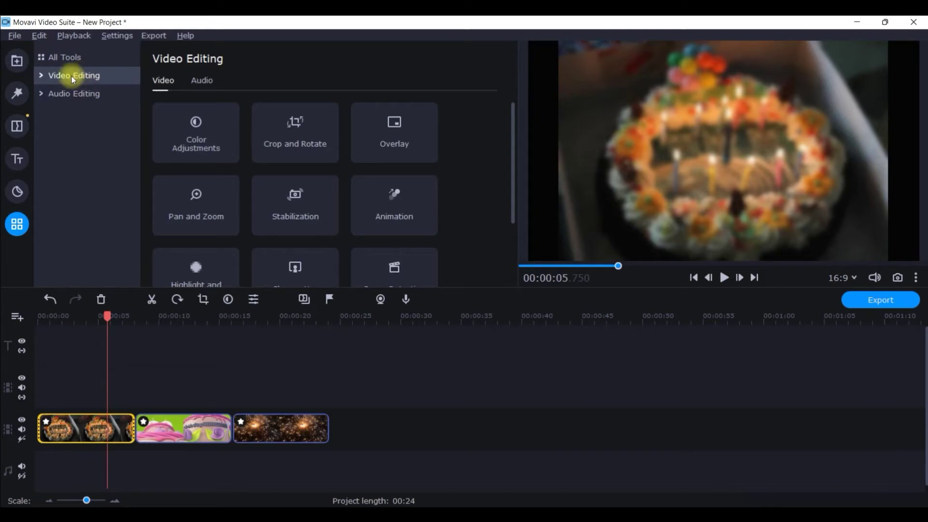
left_click(42, 75)
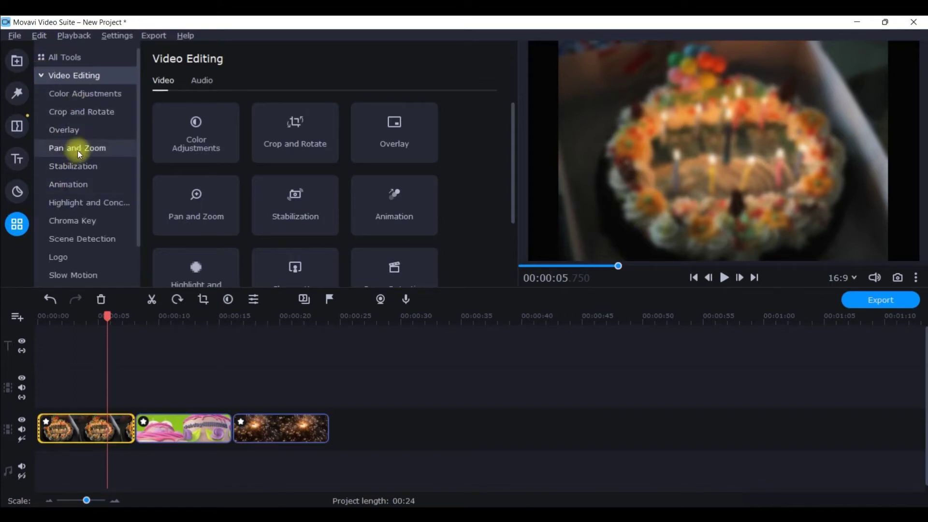
left_click(78, 148)
left_click(55, 77)
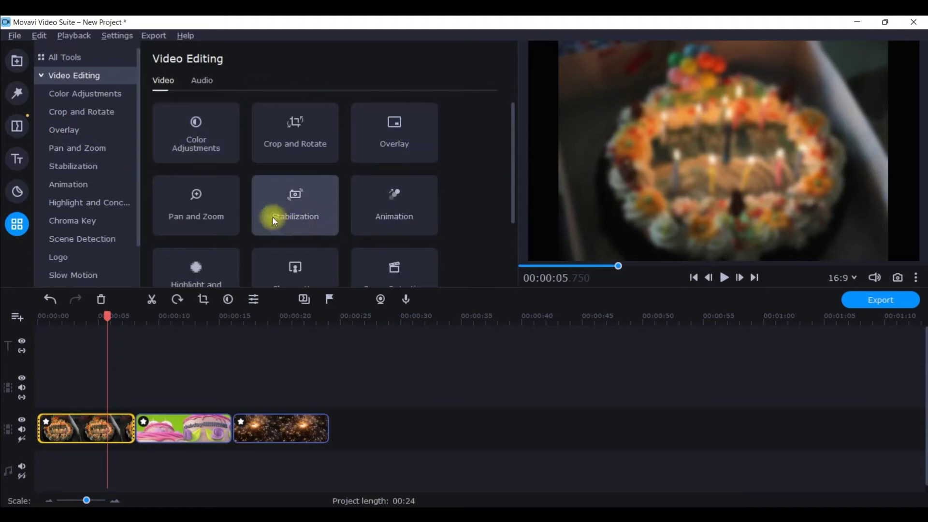
scroll(351, 237, "down", 2)
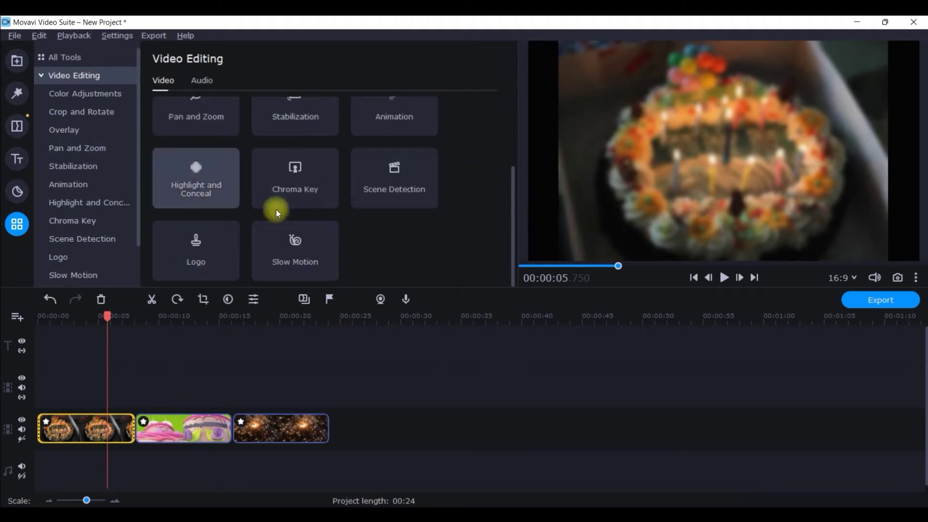
scroll(285, 210, "up", 2)
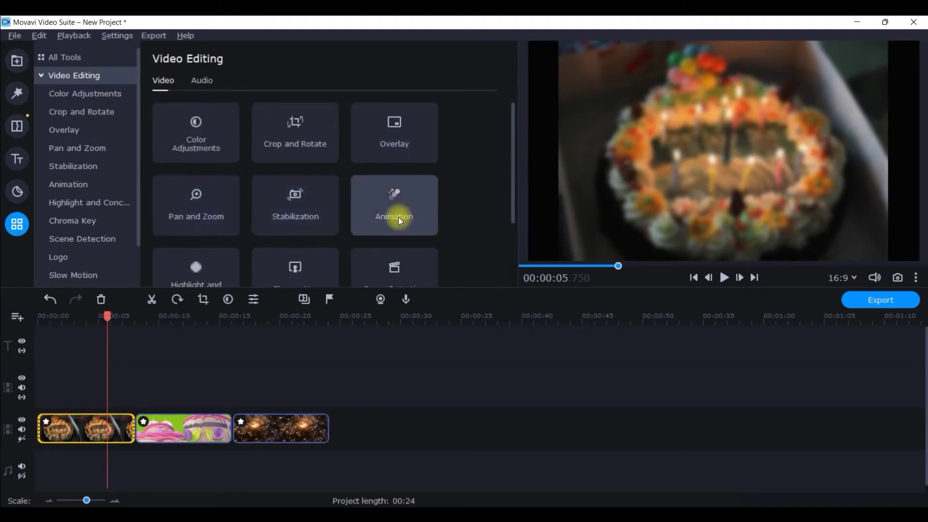
scroll(398, 217, "down", 2)
scroll(393, 188, "up", 2)
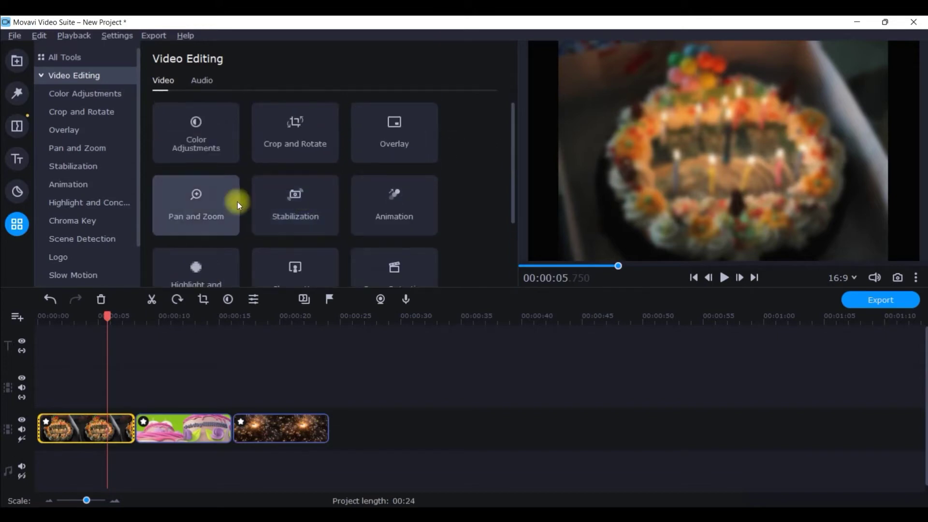
- Apply the Zoom in effect from Pan and Zoom at the start of the cake photo clip and view its end keyframe's options
left_click(198, 211)
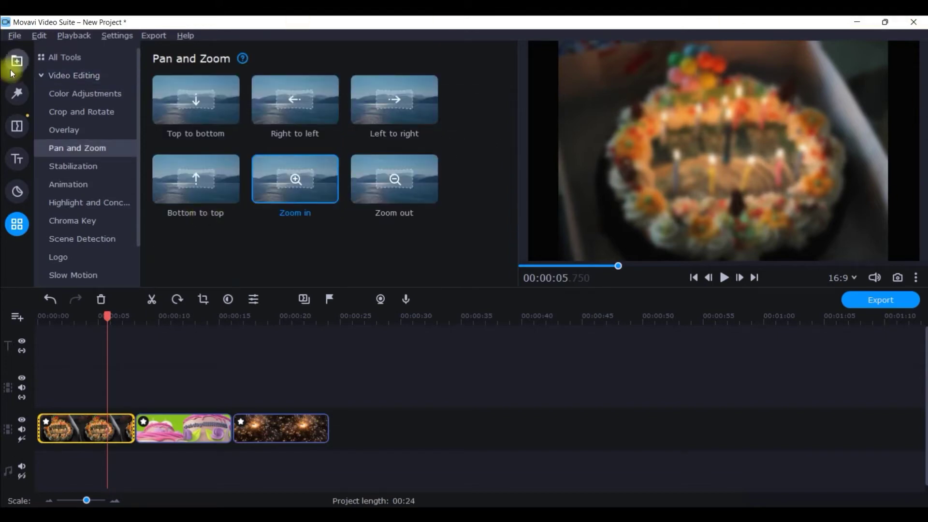
left_click_drag(300, 176, 42, 430)
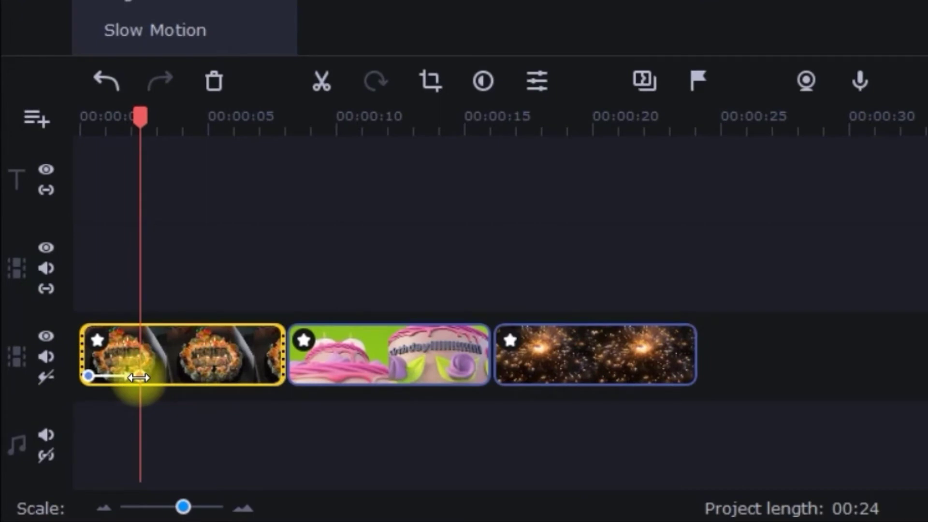
right_click(138, 377)
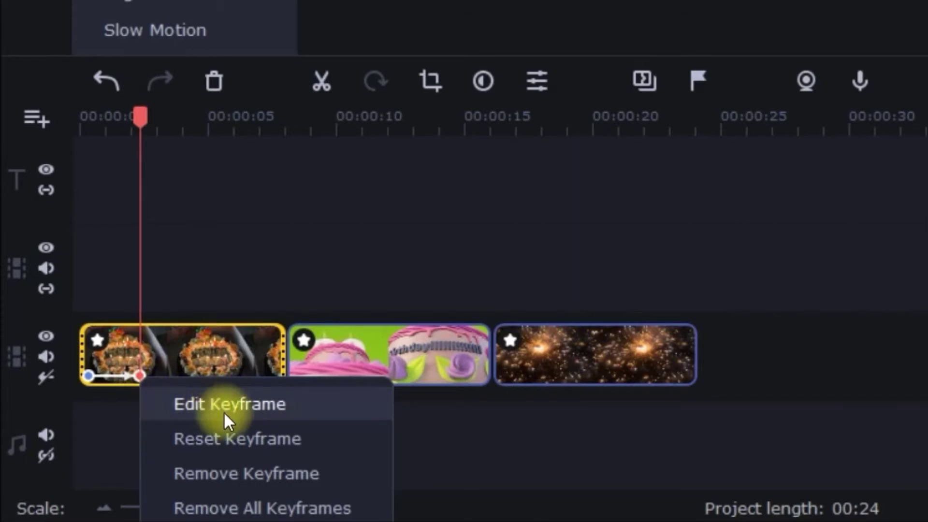
left_click(117, 406)
- Move the first zoom keyframe to the very beginning of the cake photo clip and select the end keyframe
left_click(119, 376)
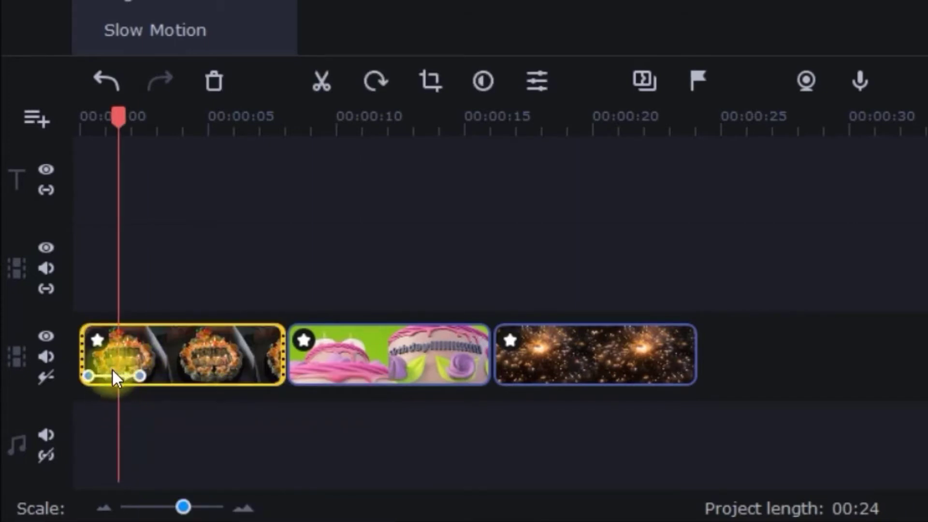
left_click(88, 375)
left_click_drag(88, 376, 81, 377)
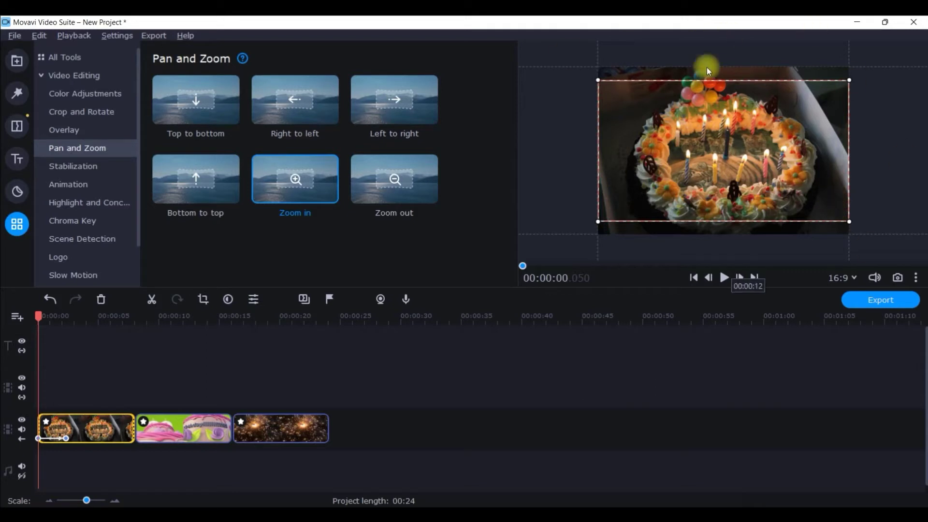
left_click(66, 439)
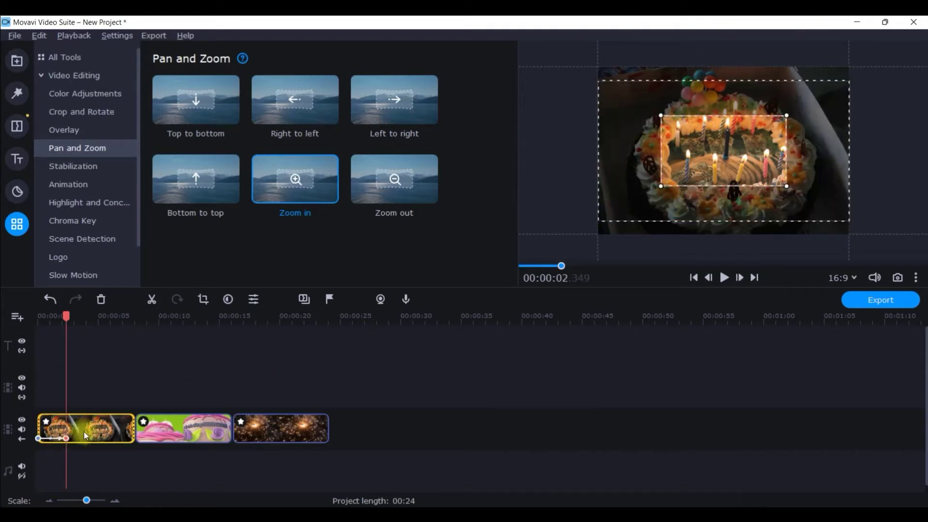
- Move the cake photo's end zoom keyframe to the end of the clip, then enlarge and center its zoom frame over the cake
left_click_drag(66, 438, 134, 440)
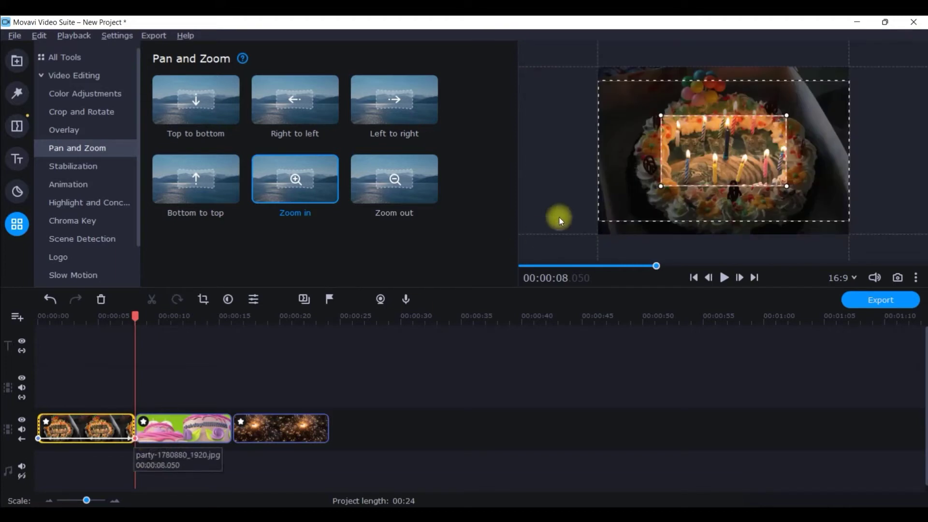
left_click_drag(658, 117, 626, 96)
left_click_drag(796, 189, 823, 207)
left_click_drag(758, 164, 760, 161)
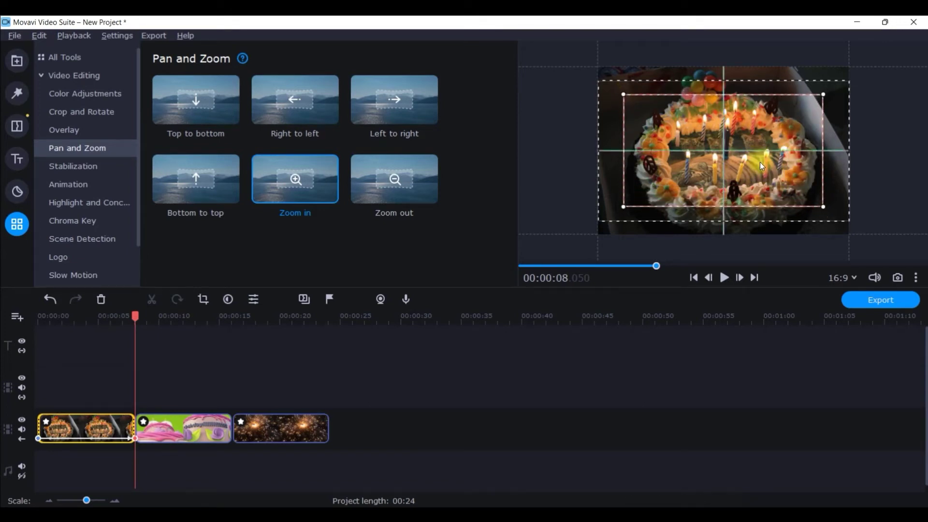
left_click_drag(760, 162, 760, 161)
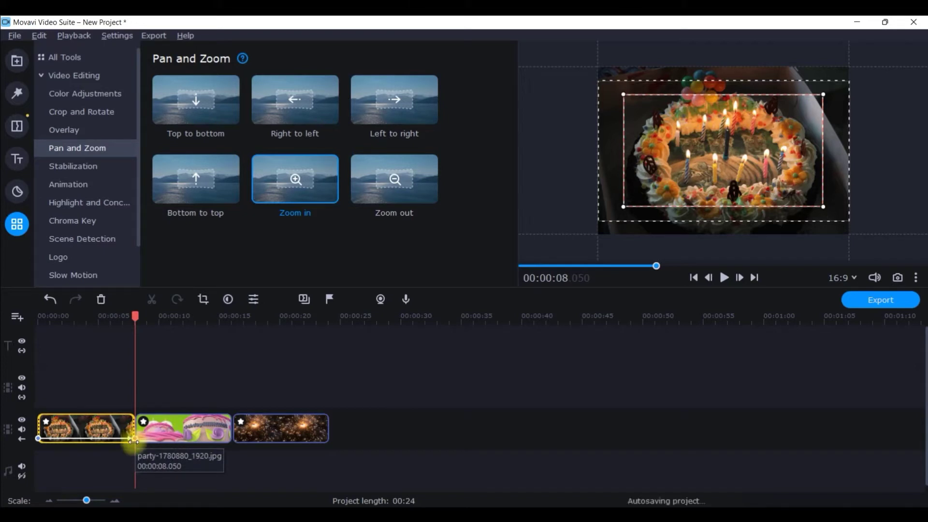
- Add an extra Pan and Zoom keyframe to the cake photo clip, leaving keyframes at about 3.7 seconds and at the clip's end
left_click_drag(132, 438, 83, 440)
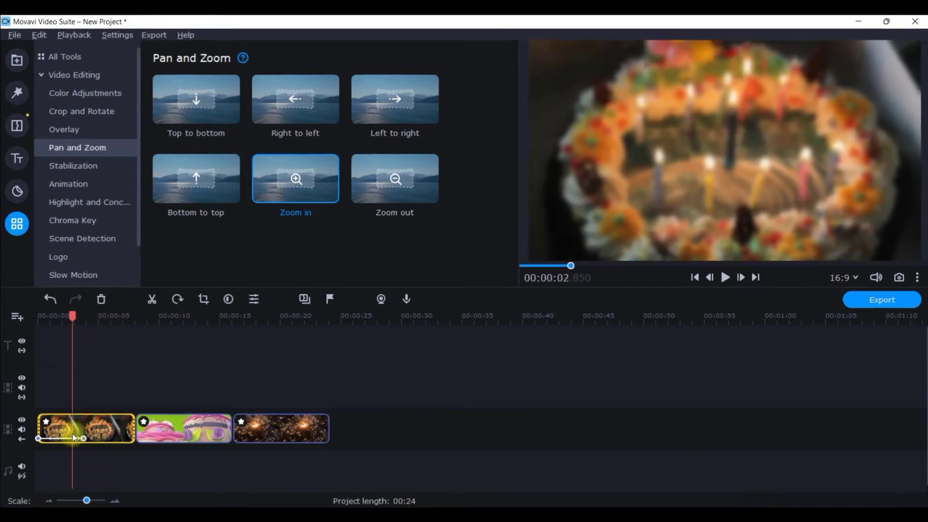
right_click(74, 436)
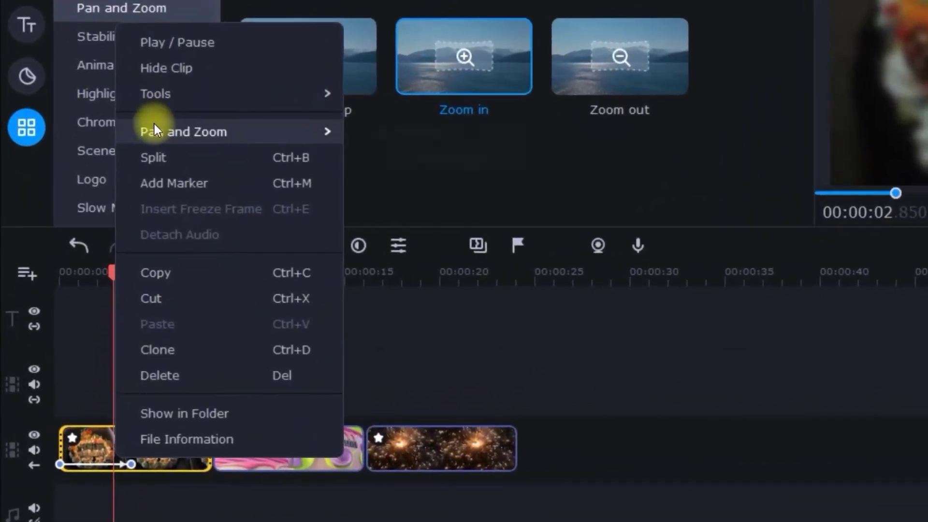
mouse_move(164, 152)
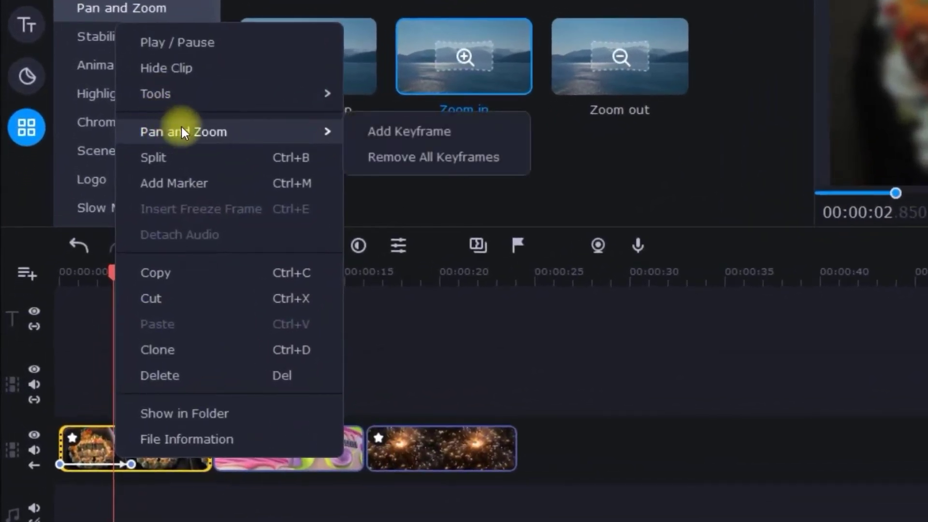
left_click(387, 125)
left_click_drag(135, 459, 131, 463)
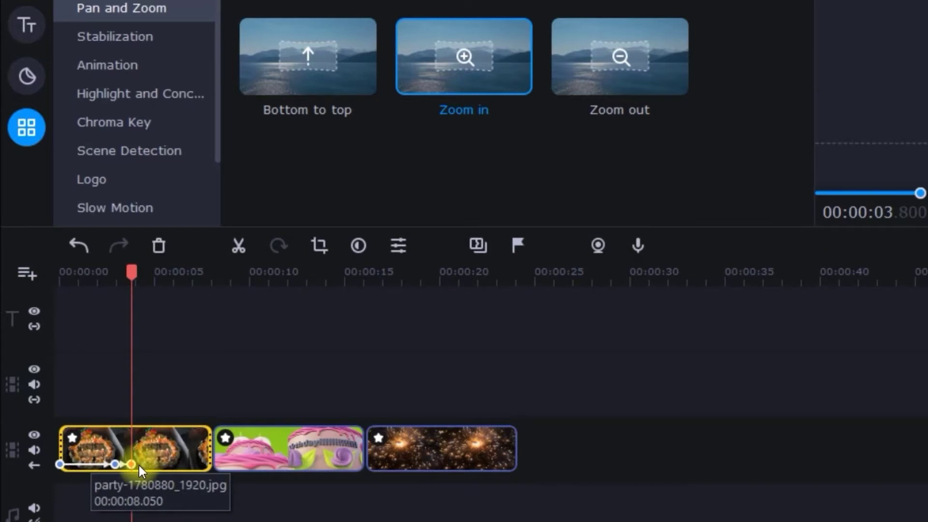
mouse_move(140, 466)
left_mouse_down()
mouse_move(212, 464)
mouse_move(114, 462)
mouse_move(128, 463)
left_mouse_up()
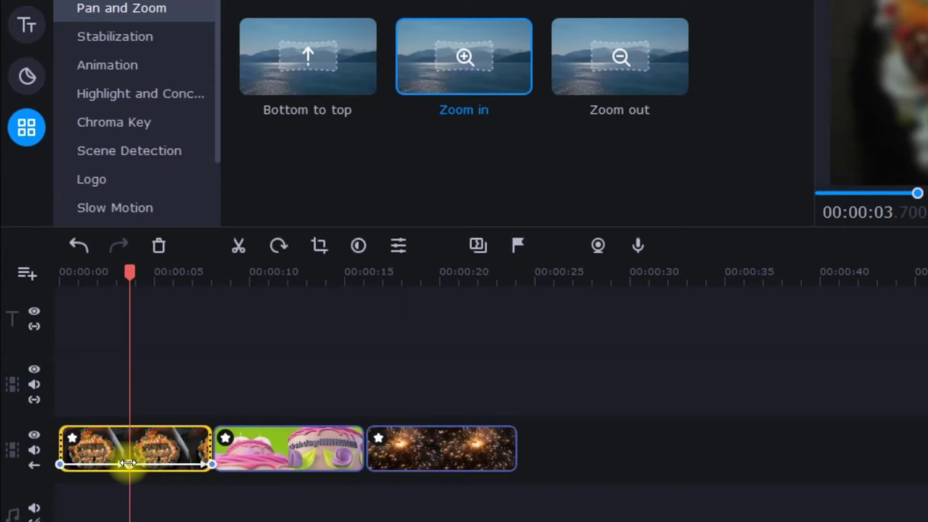
- Shrink the zoom frame of the cake photo's last keyframe, center it over the cake, and return the playhead to the start
left_click(212, 464)
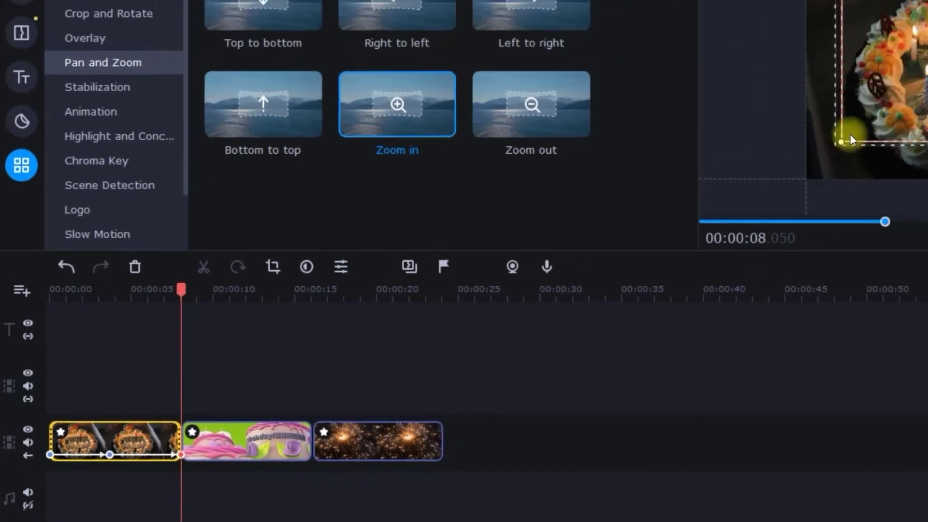
left_click_drag(850, 134, 927, 81)
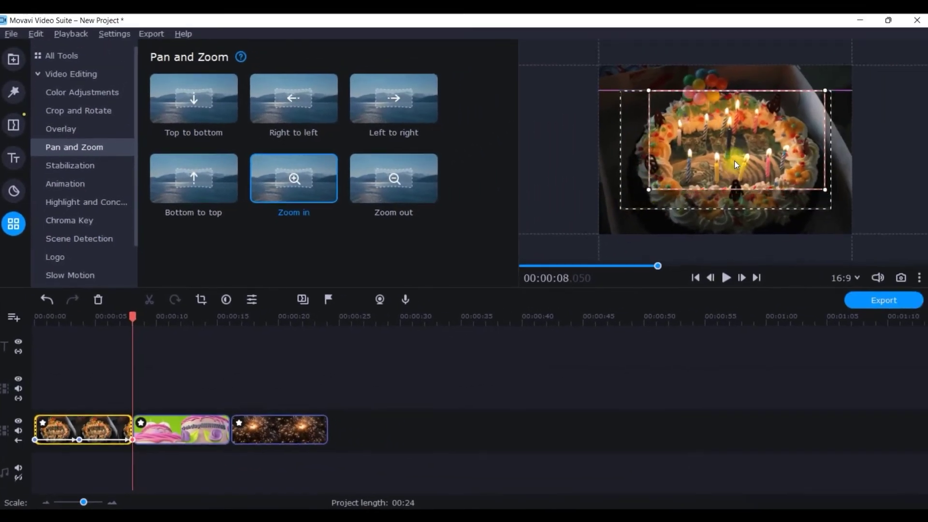
left_click_drag(734, 160, 723, 165)
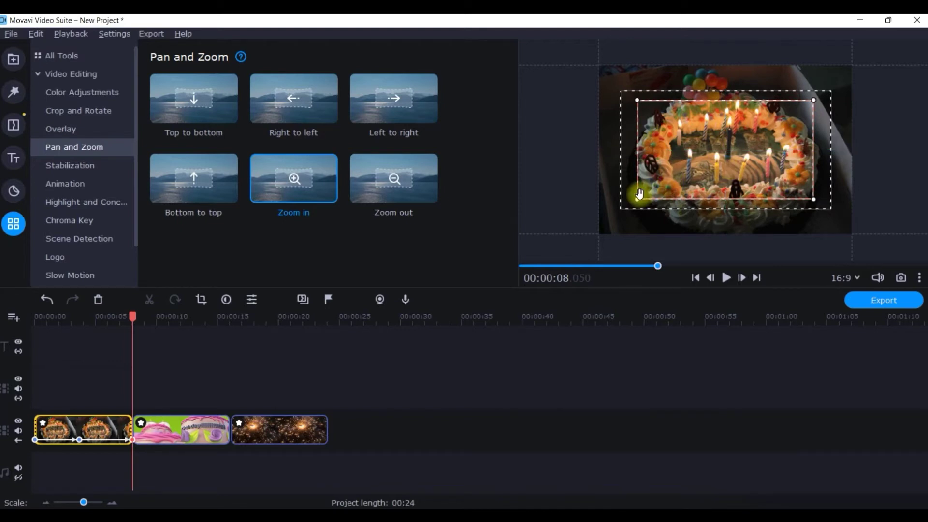
left_click_drag(639, 194, 651, 190)
left_click_drag(736, 161, 732, 162)
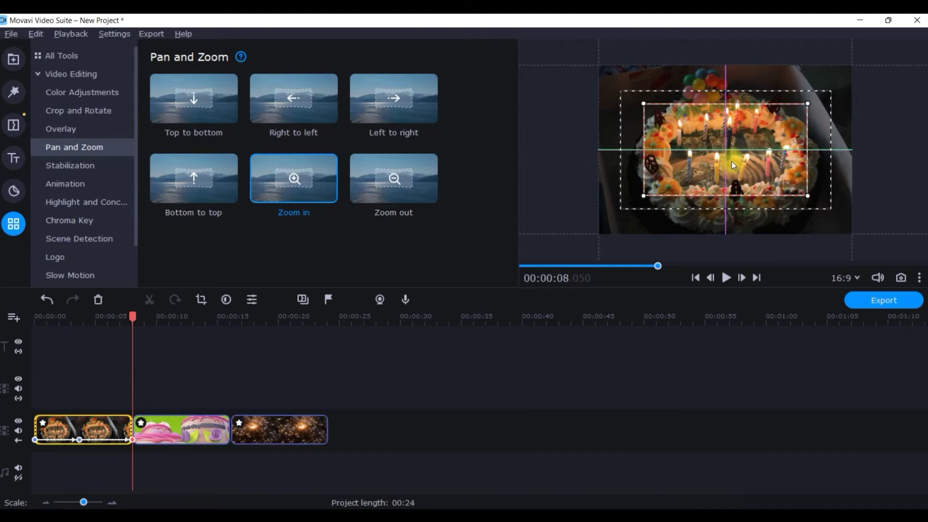
left_click_drag(731, 160, 732, 161)
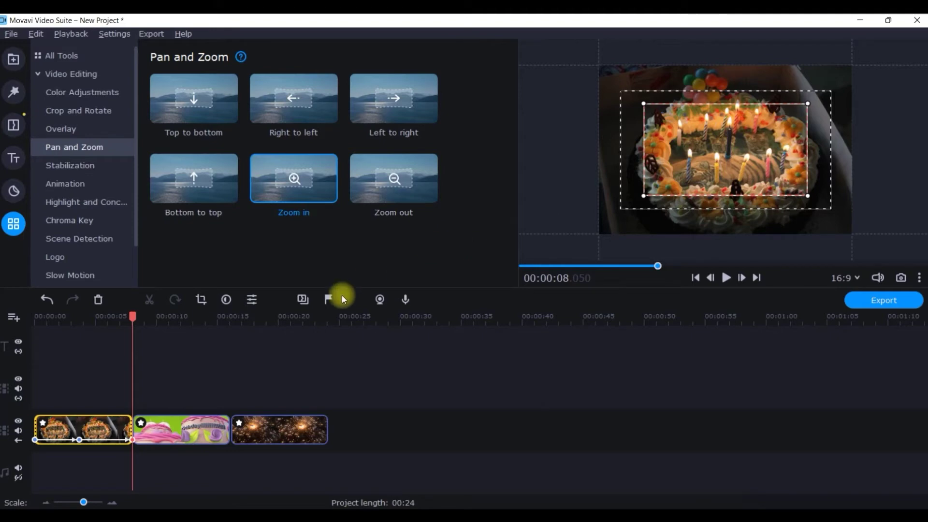
left_click_drag(133, 318, 8, 341)
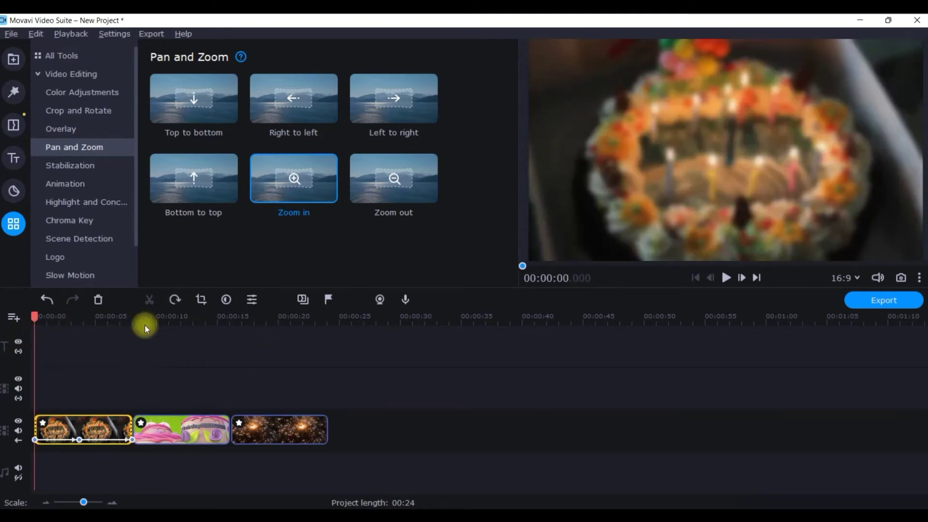
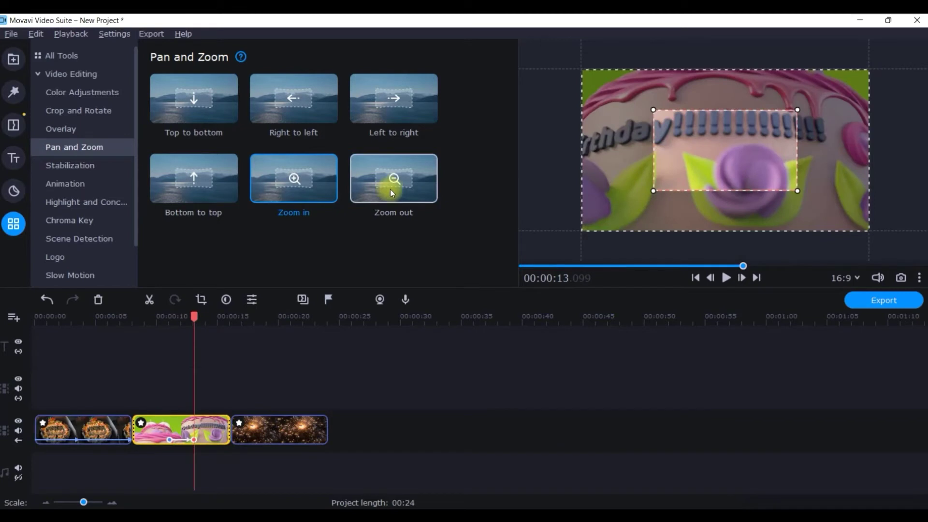
- Apply Zoom in to the cake video and sparks clips, and stretch the cake video's zoom keyframes to that clip's start and end
left_click_drag(271, 161, 270, 433)
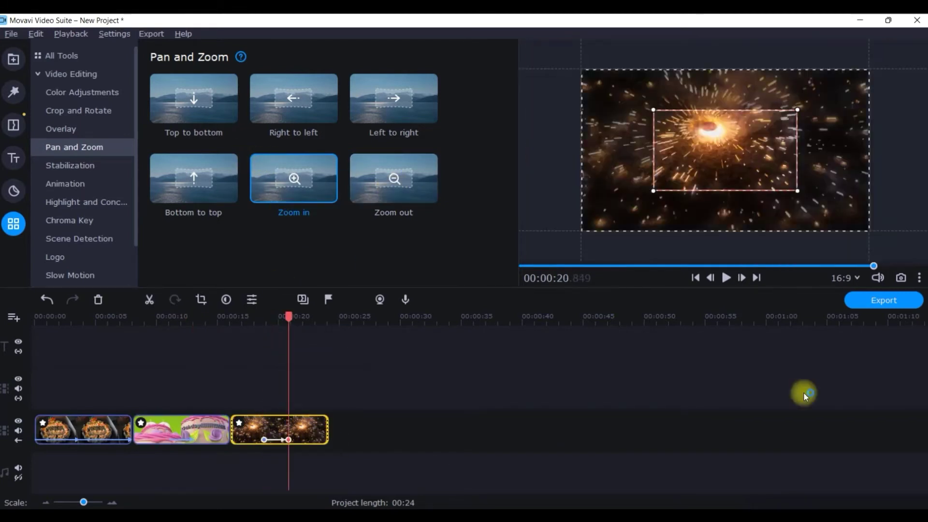
left_click(176, 436)
left_click_drag(176, 435, 133, 437)
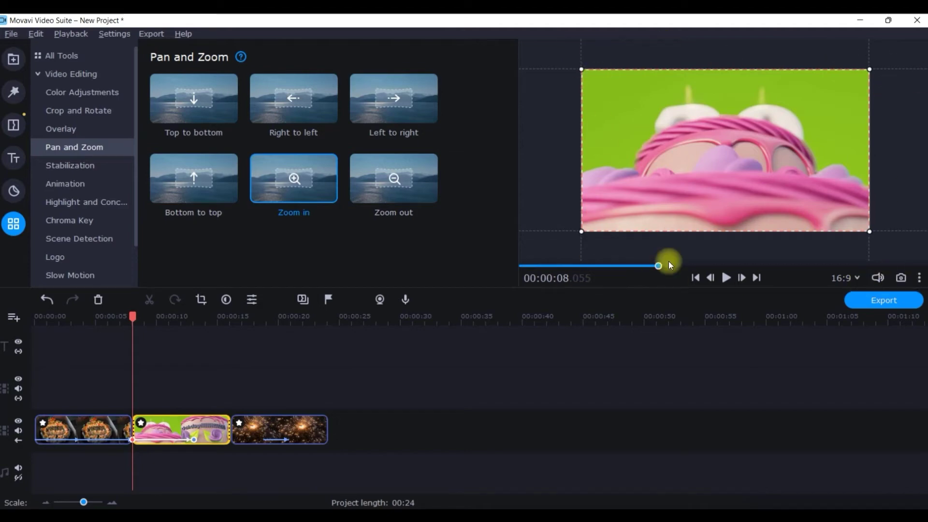
left_click_drag(193, 439, 228, 440)
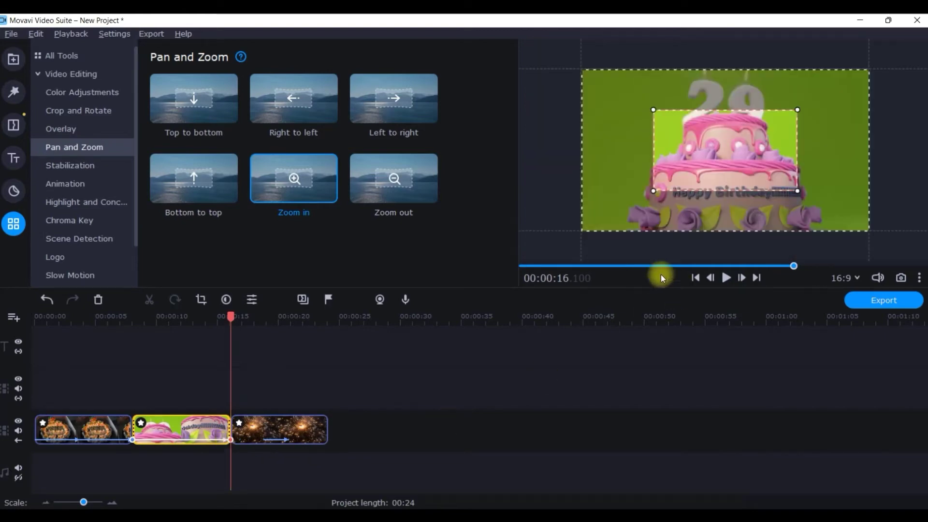
- Enlarge the zoom frame of the cake video's end keyframe and center it around the three-tier cake
left_click_drag(653, 191, 624, 212)
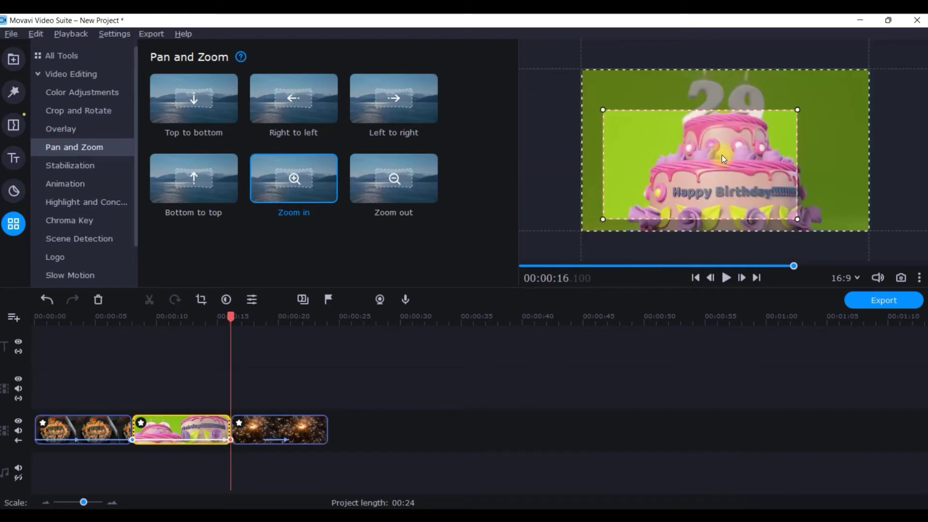
left_click_drag(722, 155, 745, 144)
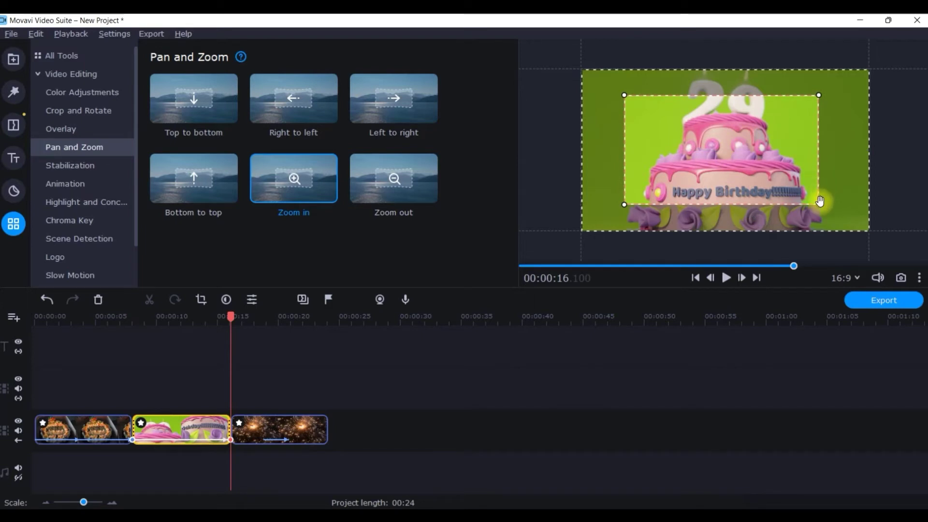
left_click_drag(820, 201, 828, 213)
left_click_drag(753, 177, 748, 172)
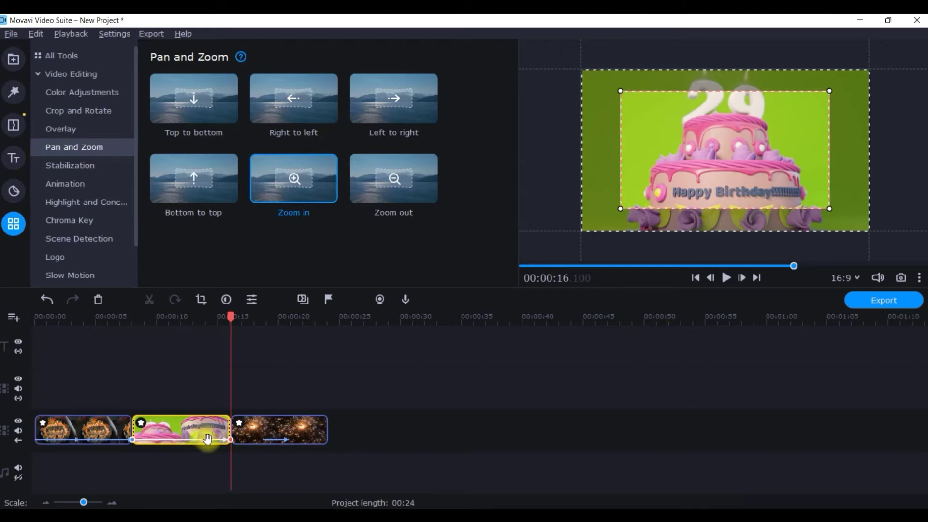
- Move the sparks clip's zoom keyframes to the very start and end of the clip and check the starting frame
left_click(273, 442)
left_click_drag(265, 440, 236, 440)
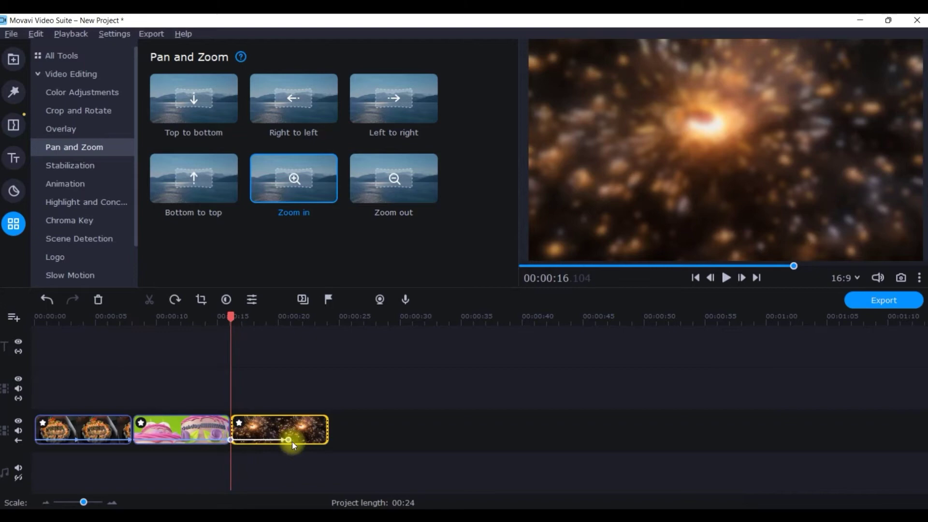
left_click_drag(286, 440, 329, 440)
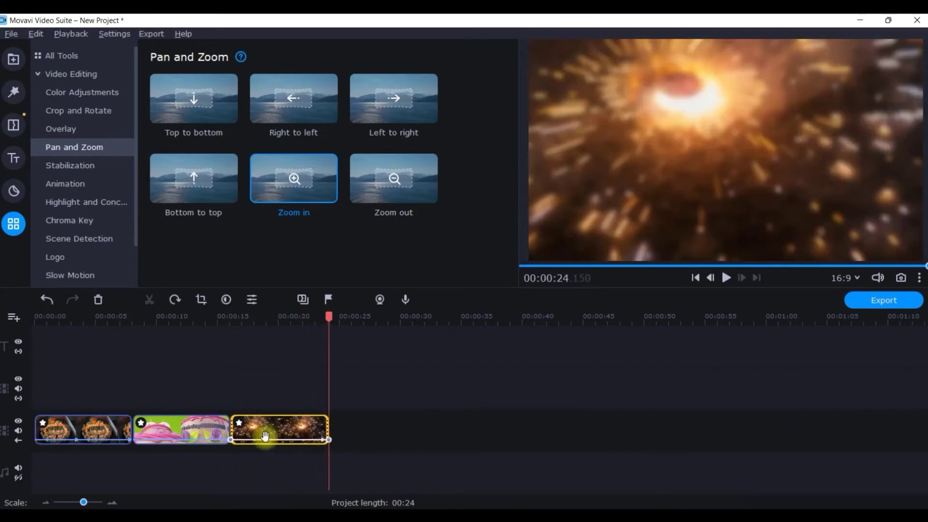
left_click(230, 441)
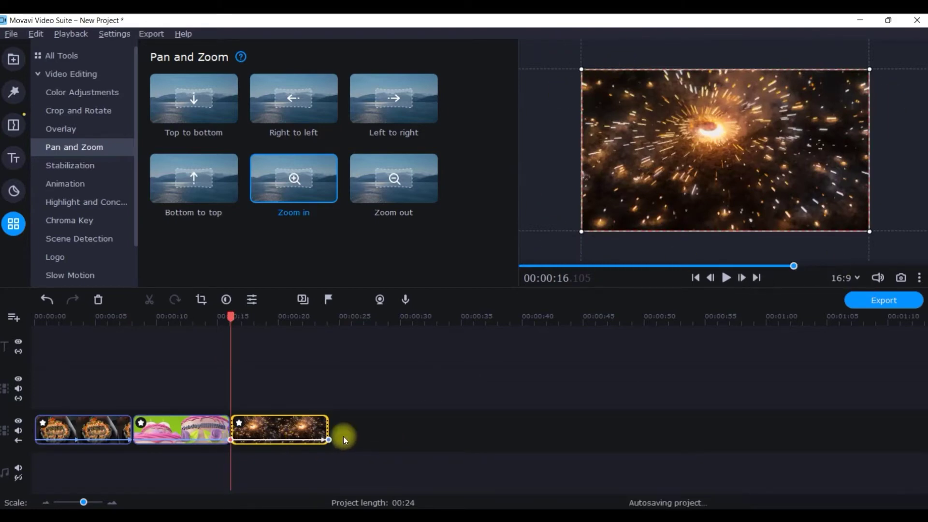
- Enlarge the zoom frame of the sparks clip's end keyframe and center it in the picture
left_click(328, 439)
left_click_drag(660, 193, 634, 202)
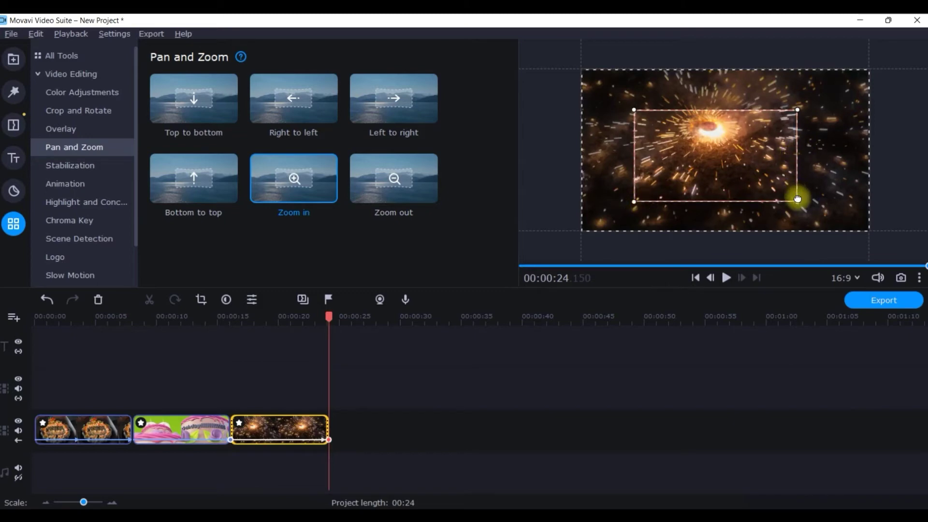
left_click_drag(797, 202, 761, 170)
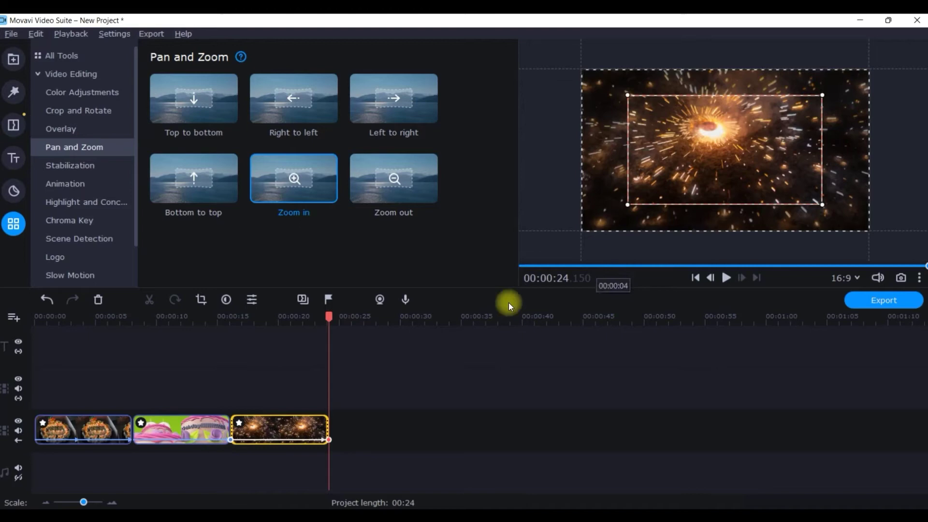
- Preview the zooming background clips from the beginning in an unpinned, maximized player, and close that player window
left_click_drag(329, 318, 6, 343)
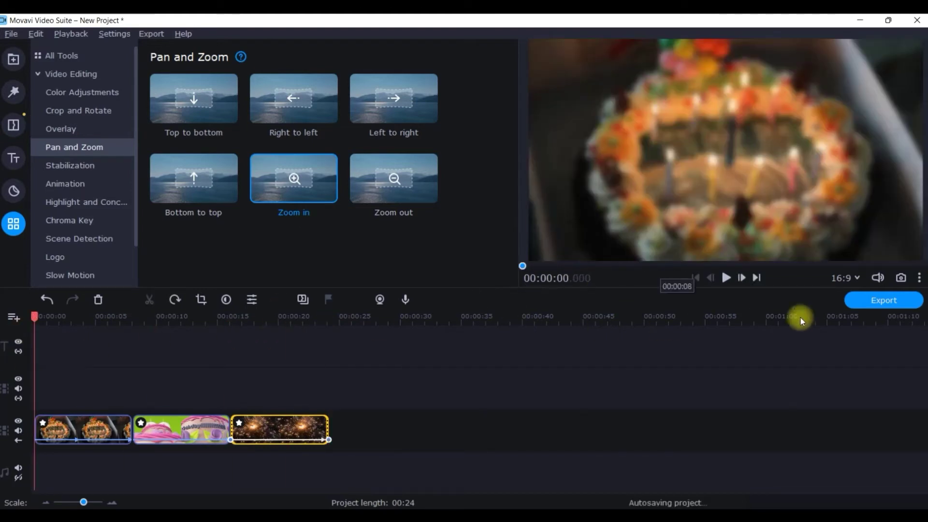
left_click(919, 278)
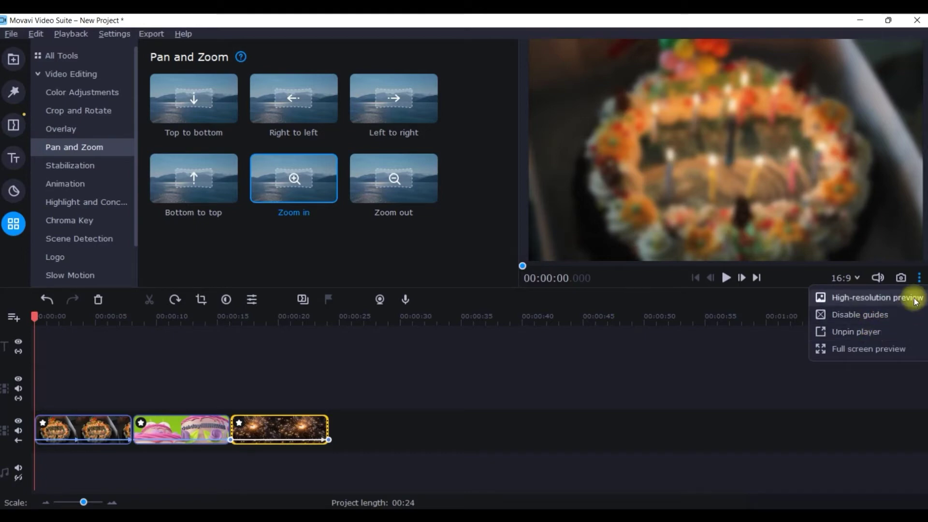
left_click(859, 332)
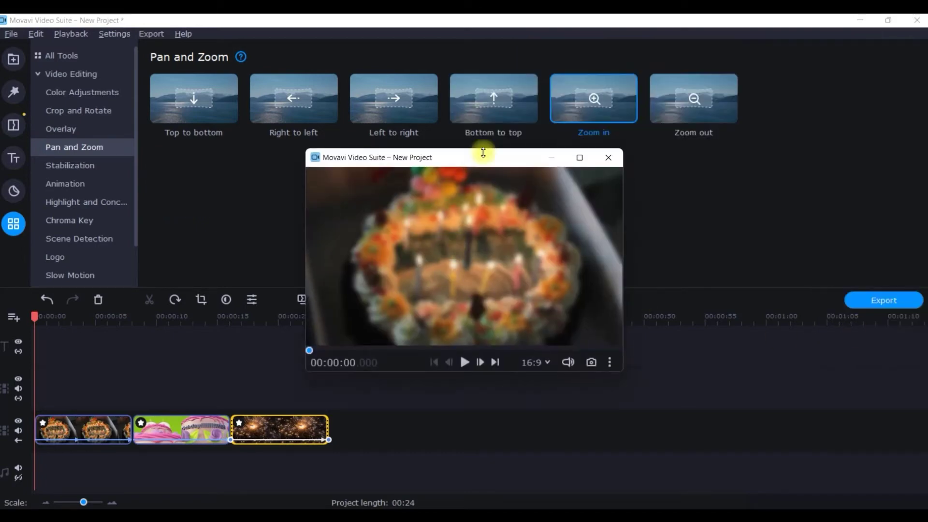
left_click(580, 161)
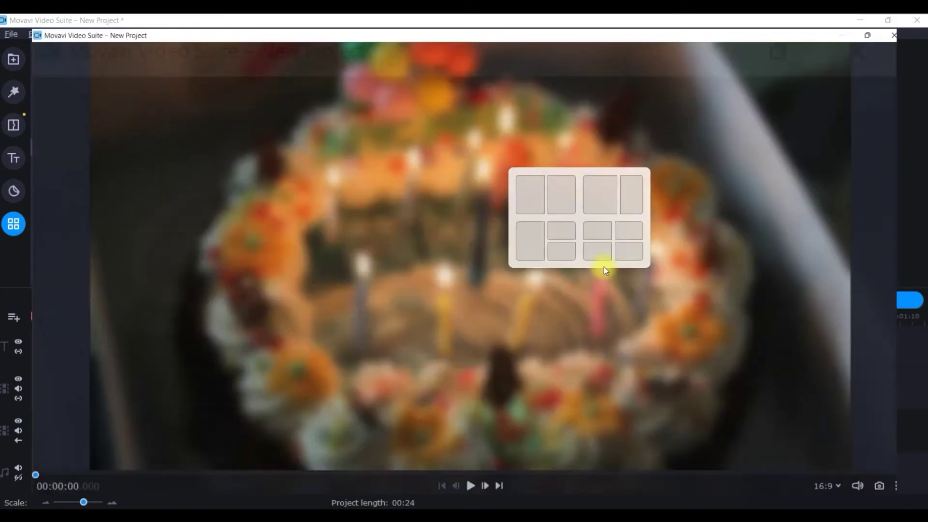
left_click(464, 501)
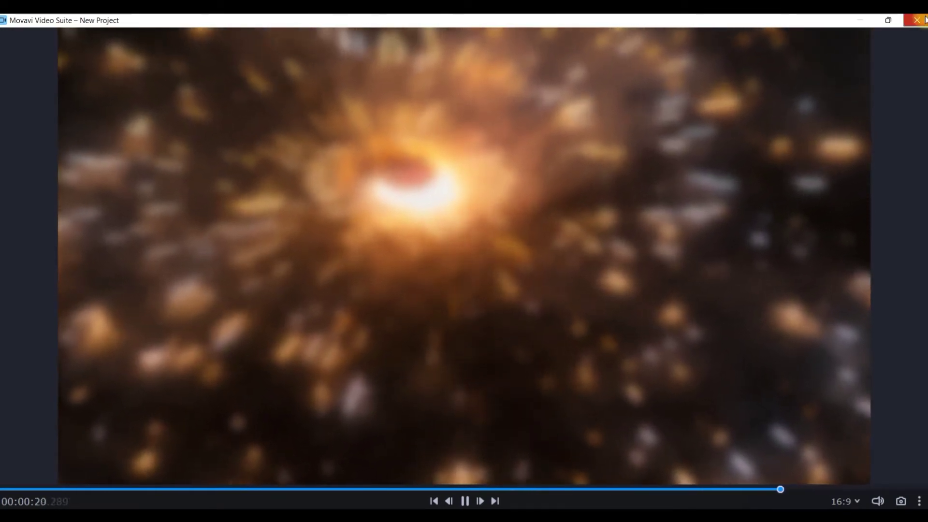
double_click(605, 395)
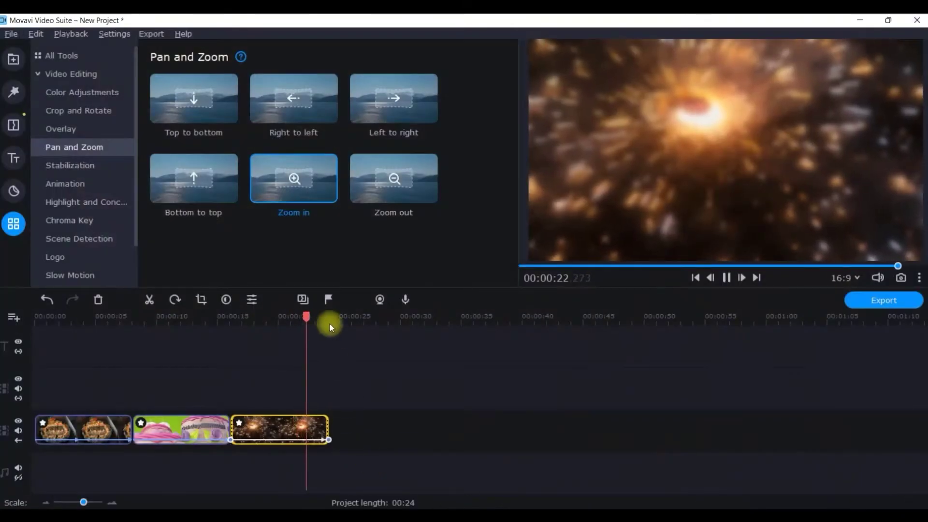
- Stop playback at the start of the timeline and add 2.png from the Media bin to the overlay track above the cake video's start
left_click_drag(304, 314, 42, 317)
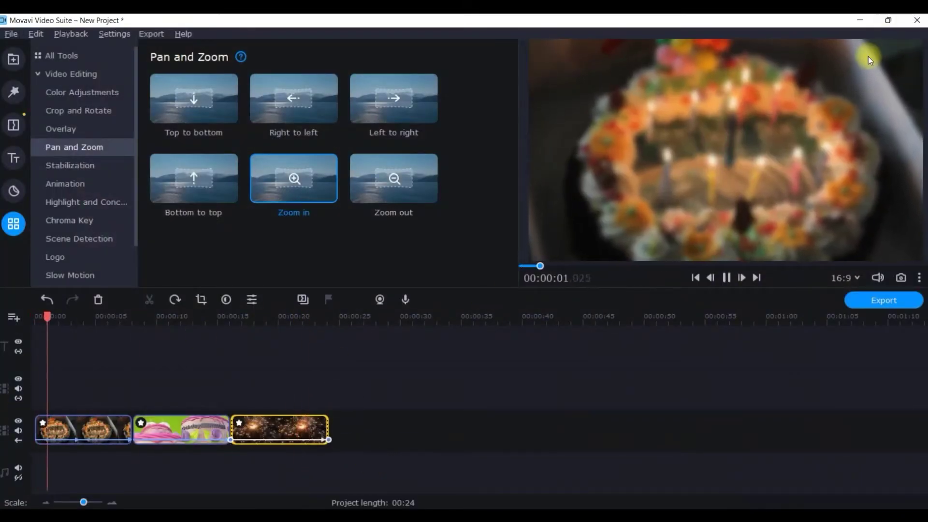
left_click(726, 277)
left_click(34, 379)
left_click_drag(60, 317, 34, 317)
left_click(14, 59)
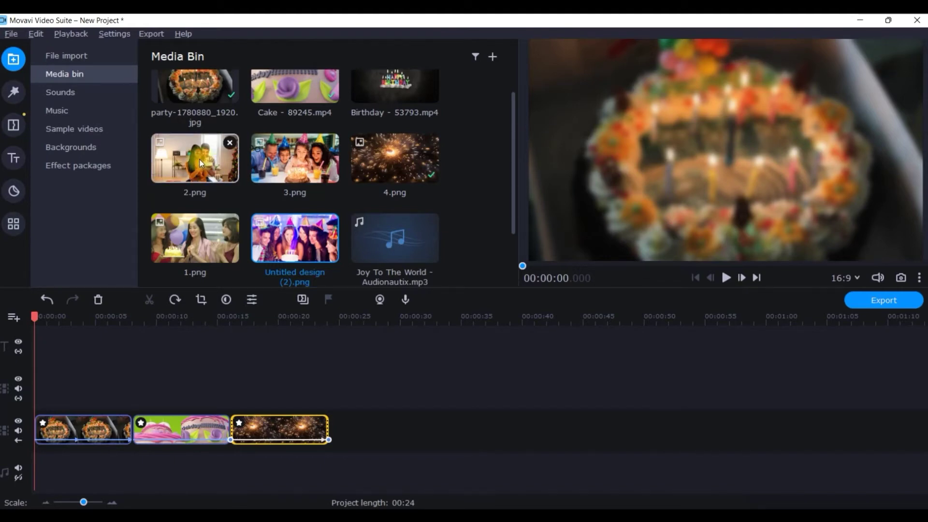
left_click_drag(200, 159, 137, 371)
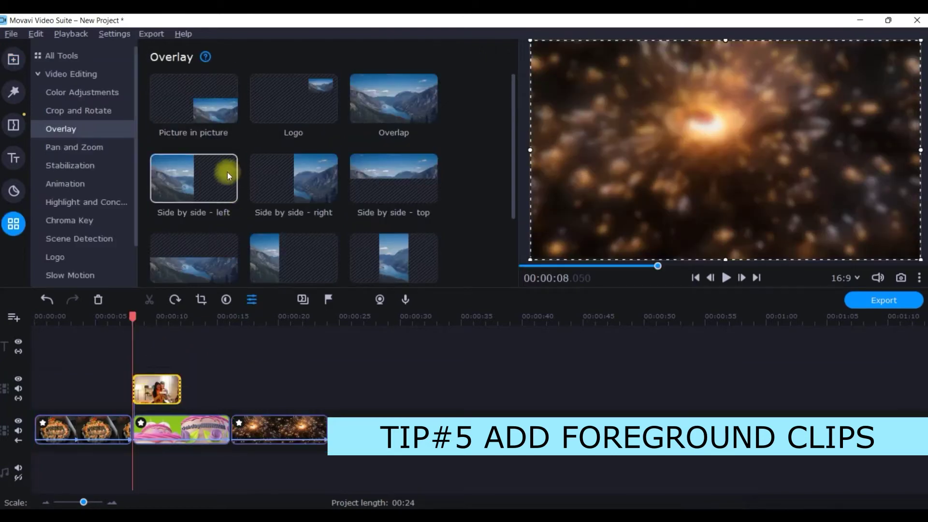
- Add Untitled design (1).mp4 from the Media bin to the overlay track's start and trim it to the first background clip's length
left_click(20, 60)
left_click(278, 149)
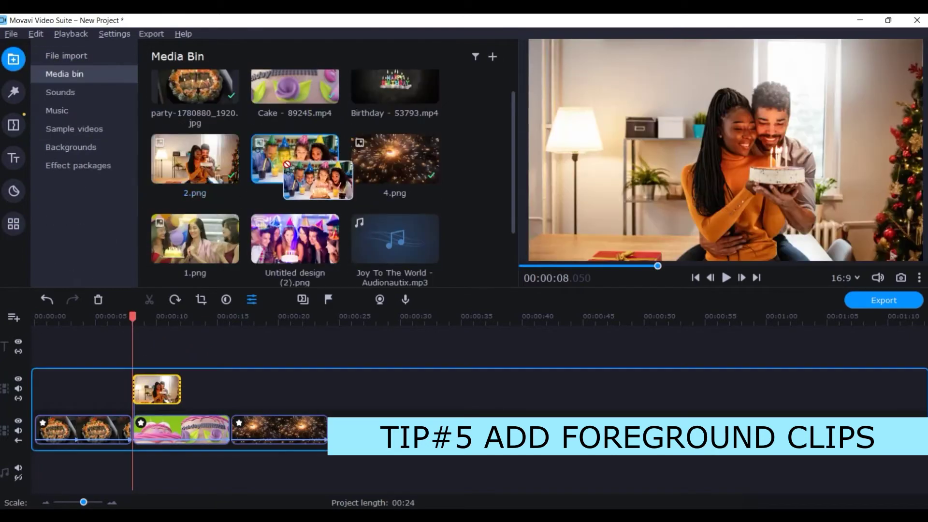
scroll(316, 242, "down", 2)
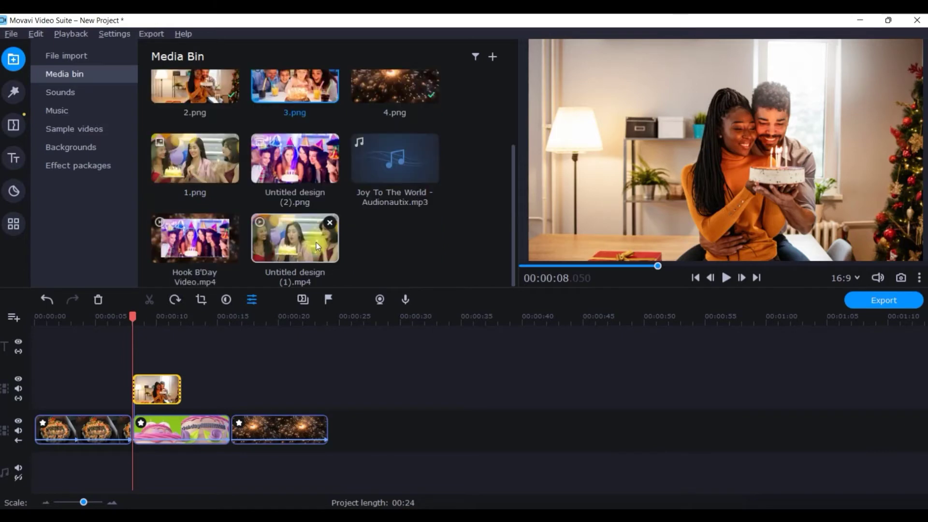
left_click_drag(312, 249, 30, 373)
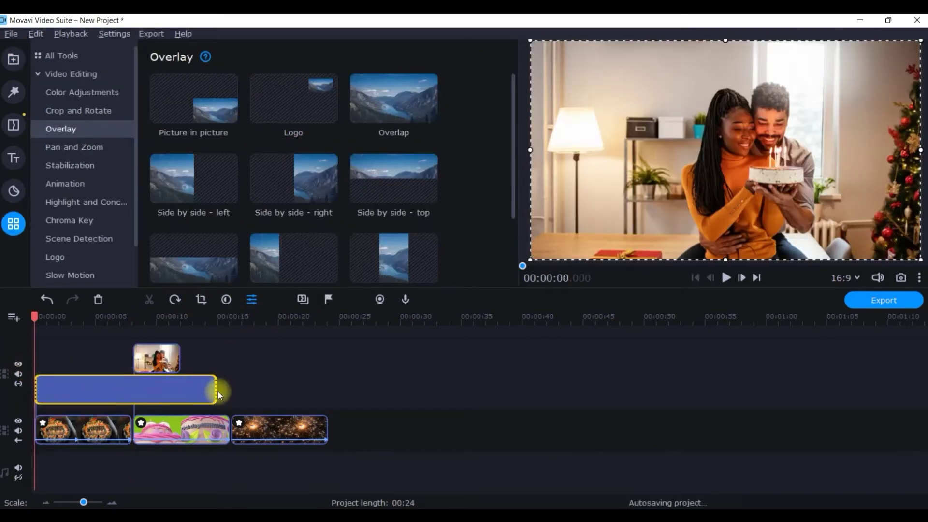
left_click_drag(214, 390, 166, 390)
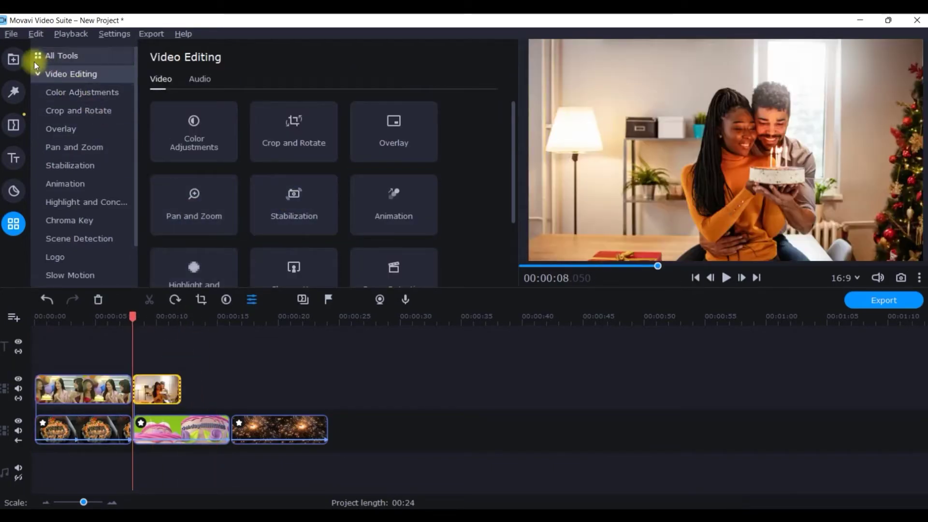
- Add Untitled design (2).png above the sparks clip and stretch it and 2.png to match the lengths of their background clips
left_click(13, 59)
left_click_drag(294, 156, 233, 365)
left_click_drag(280, 384, 327, 390)
left_click(175, 385)
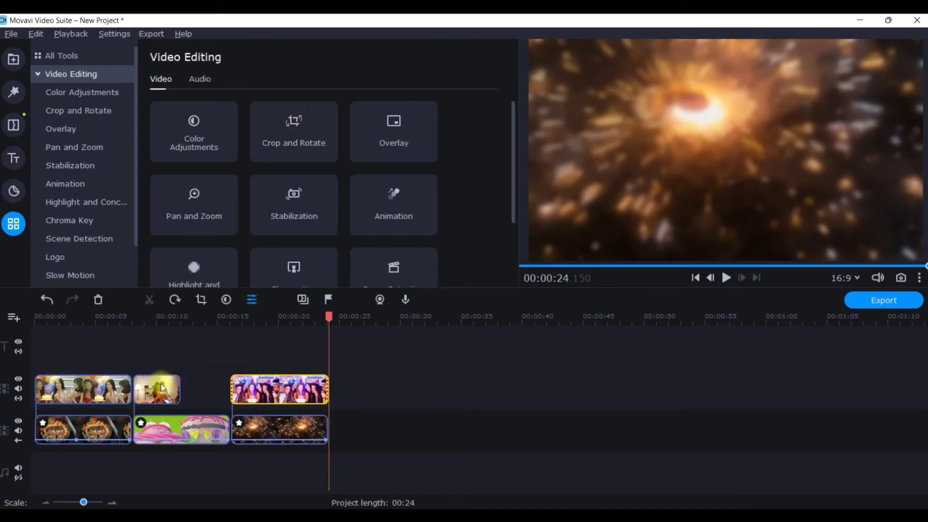
left_click_drag(182, 387, 228, 388)
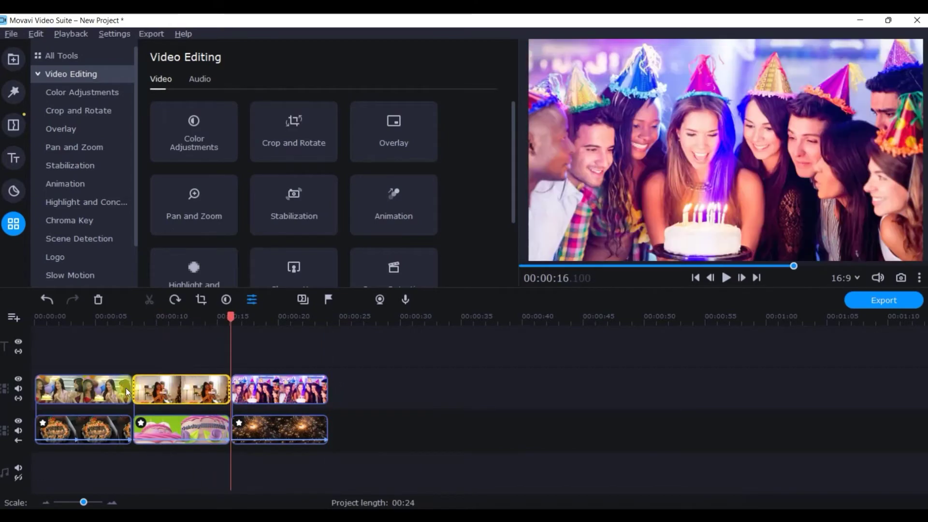
- Apply the Picture in picture overlay to the first overlay clip, then enlarge and center its frame over the blurred background
left_click(125, 389)
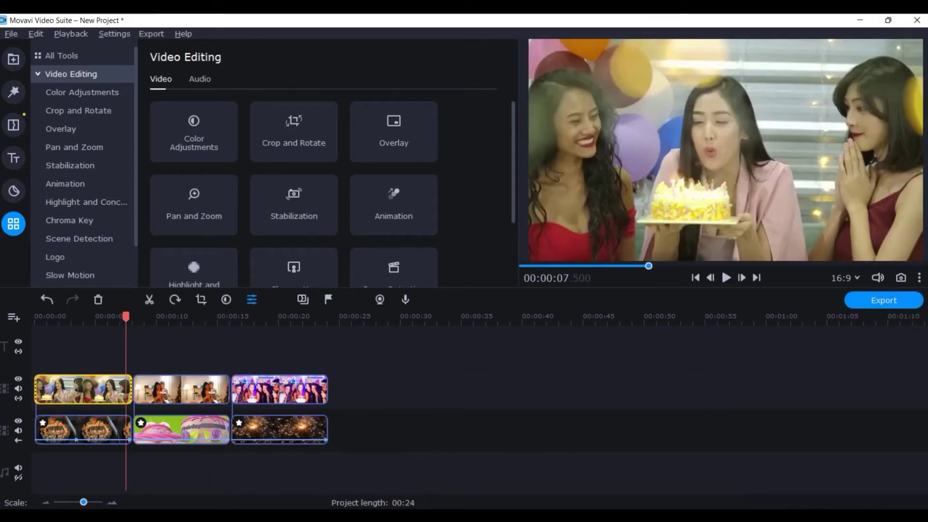
double_click(95, 395)
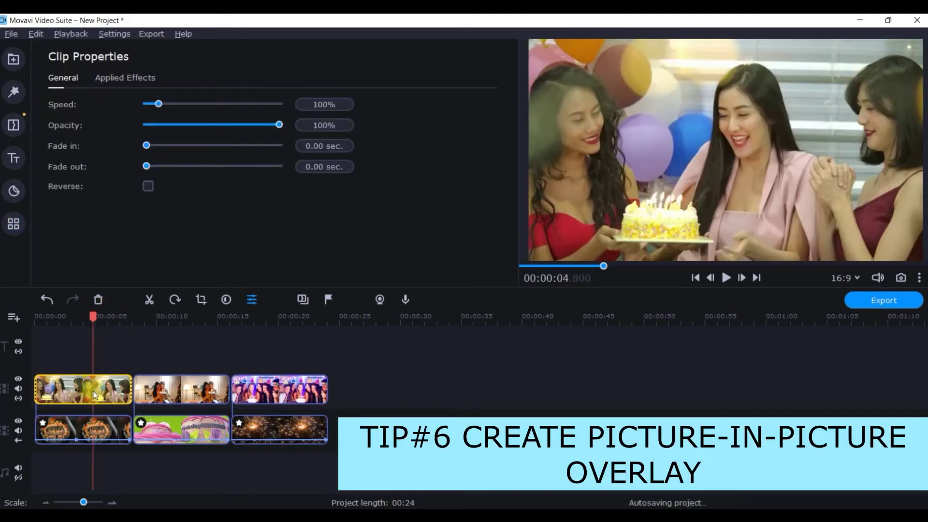
left_click(13, 225)
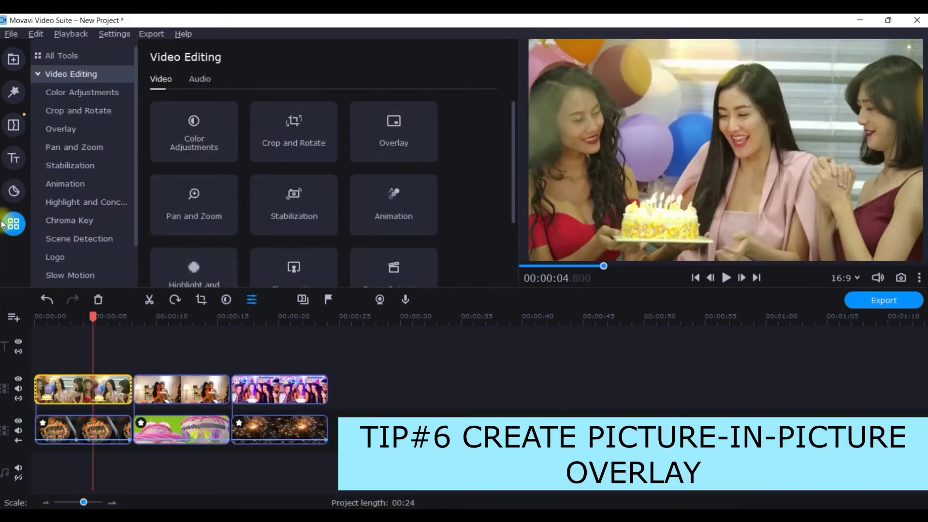
left_click(67, 131)
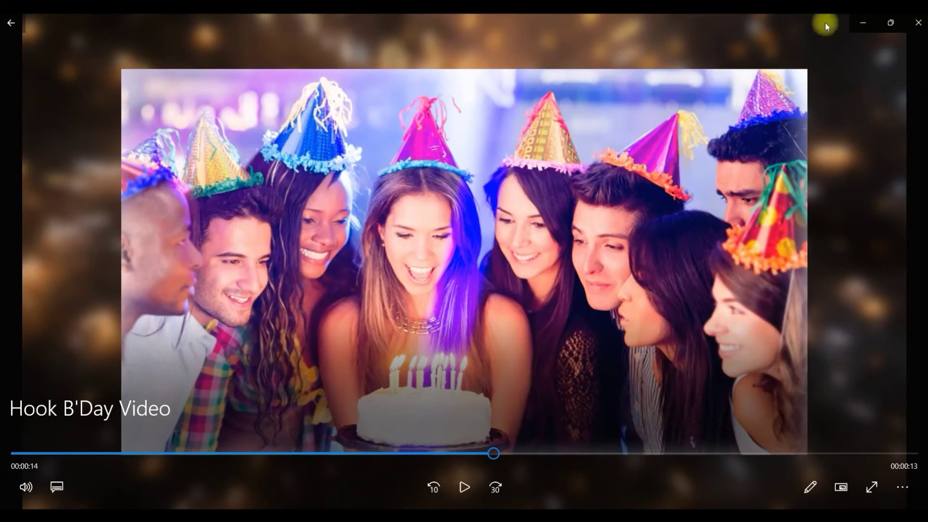
left_click(868, 22)
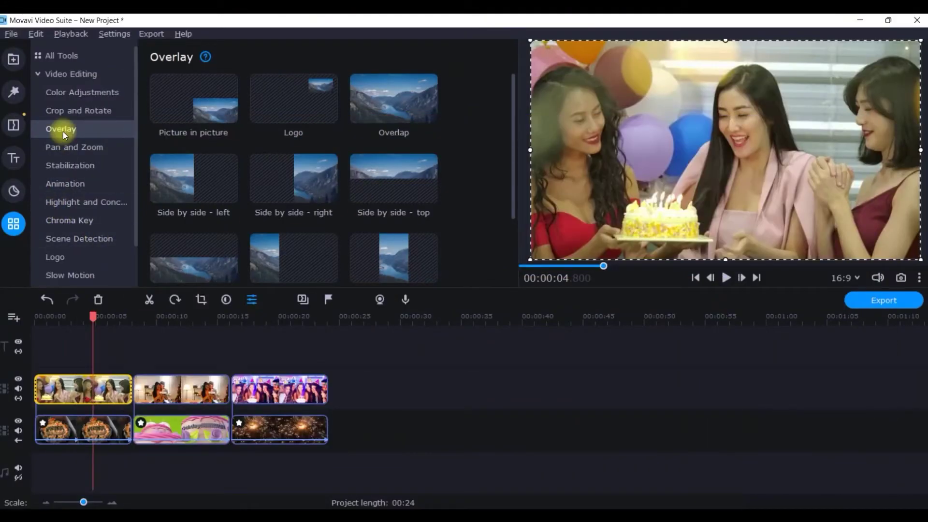
left_click(219, 101)
left_click_drag(891, 236, 765, 147)
left_click_drag(800, 180, 878, 231)
mouse_move(784, 186)
left_mouse_down()
mouse_move(772, 187)
mouse_move(794, 195)
mouse_move(735, 189)
mouse_move(781, 196)
mouse_move(759, 192)
mouse_move(768, 190)
left_mouse_up()
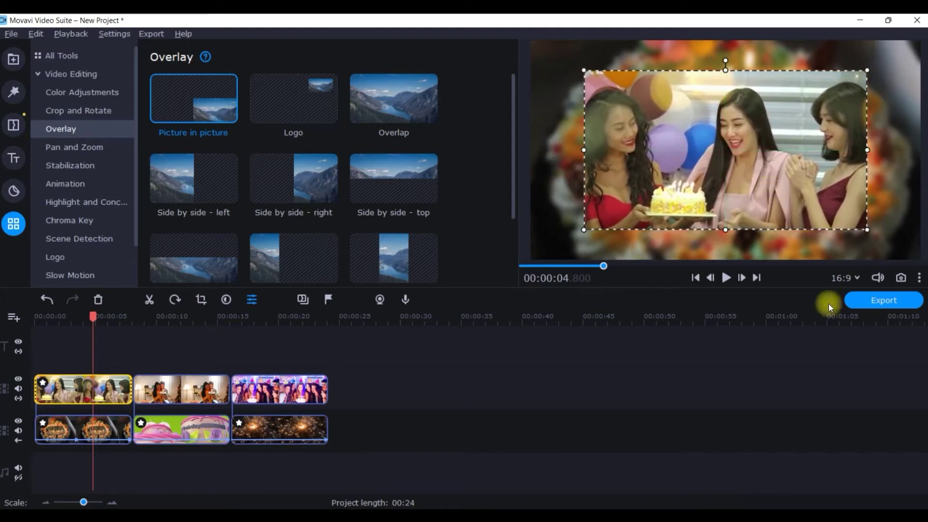
- Apply the Picture in picture overlay to the couple photo clip and enlarge it centered over the cake background
left_click(207, 383)
left_click(205, 114)
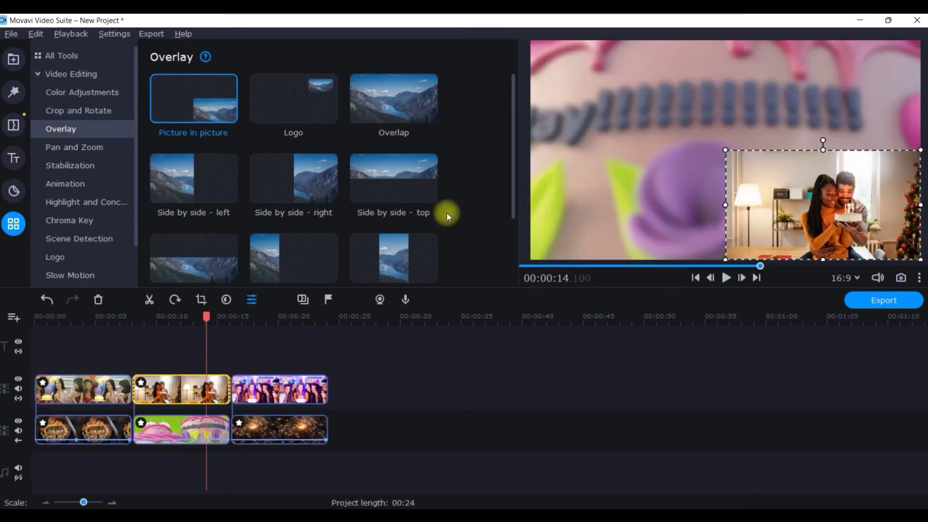
left_click_drag(806, 214, 717, 154)
left_click_drag(834, 204, 874, 232)
- Swap the couple photo and the party-hat group photo on the overlay track so the group photo sits above the cake clip
left_click_drag(258, 391, 164, 348)
left_click_drag(191, 391, 275, 394)
left_click_drag(193, 360, 210, 396)
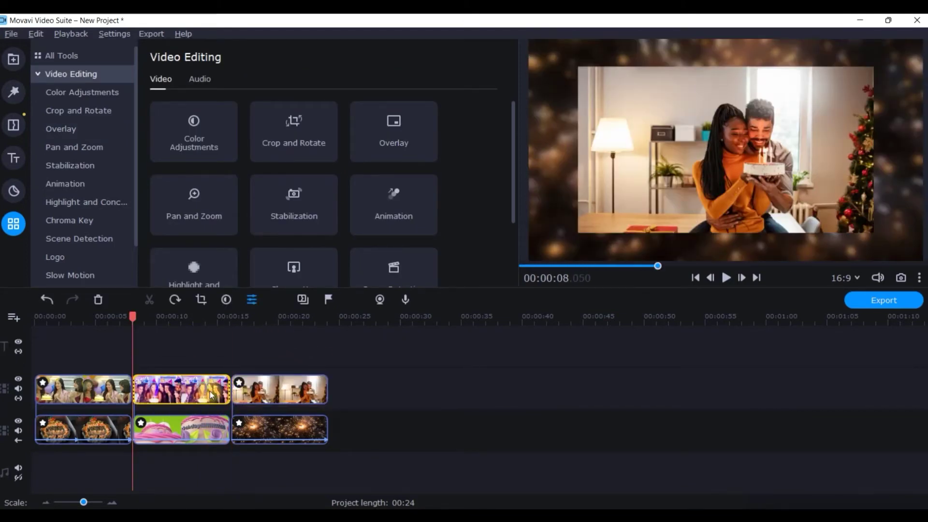
- Apply the Picture in picture overlay to the group photo, enlarge and center it, and return the playhead to the timeline's start
left_click(257, 396)
left_click(185, 390)
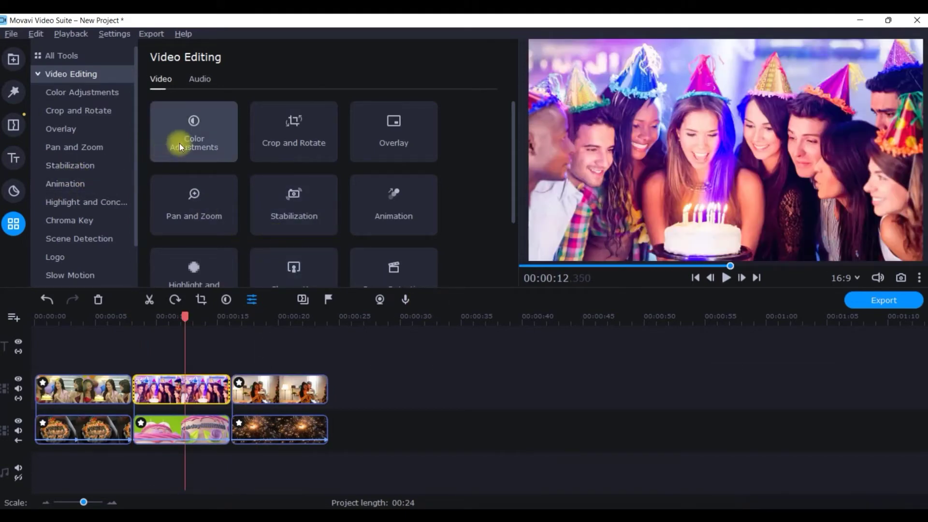
left_click(88, 127)
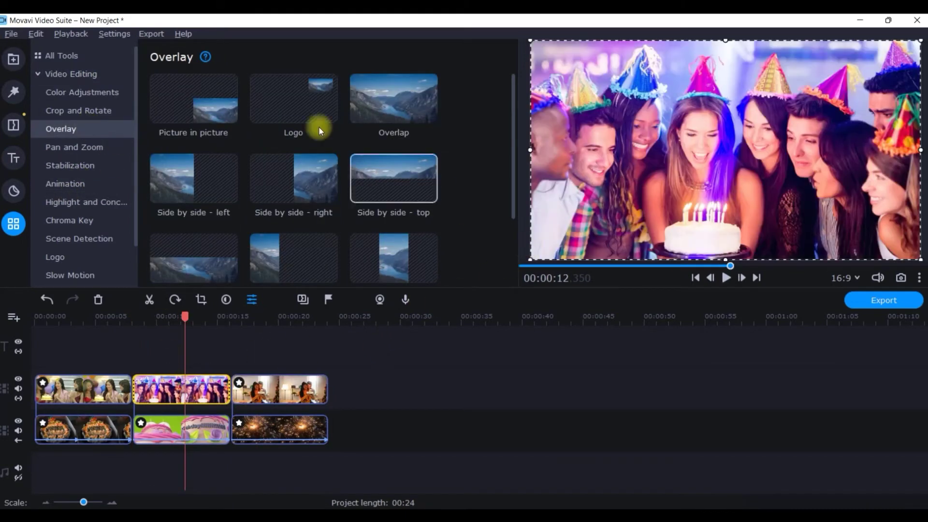
left_click(225, 106)
left_click_drag(822, 187, 733, 112)
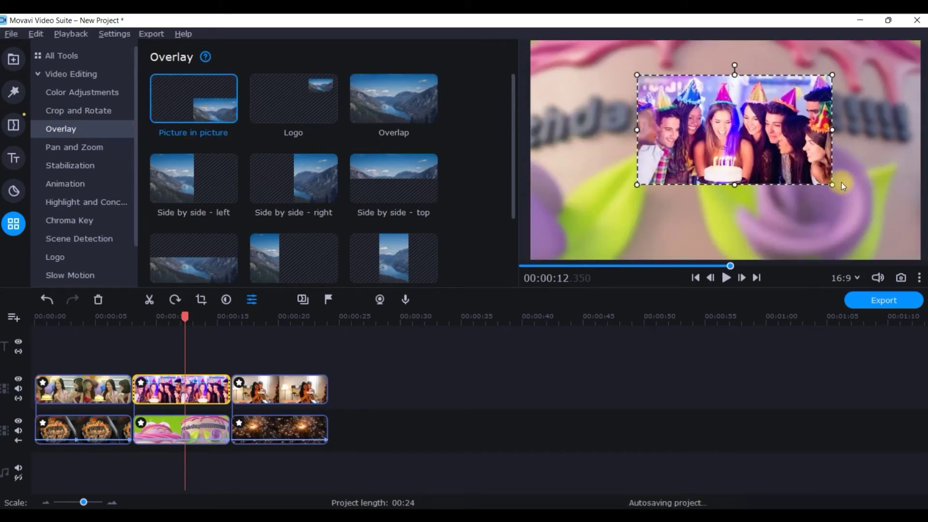
left_click_drag(828, 181, 892, 223)
left_click_drag(773, 190, 739, 198)
left_click_drag(866, 230, 895, 240)
left_click_drag(720, 189, 701, 183)
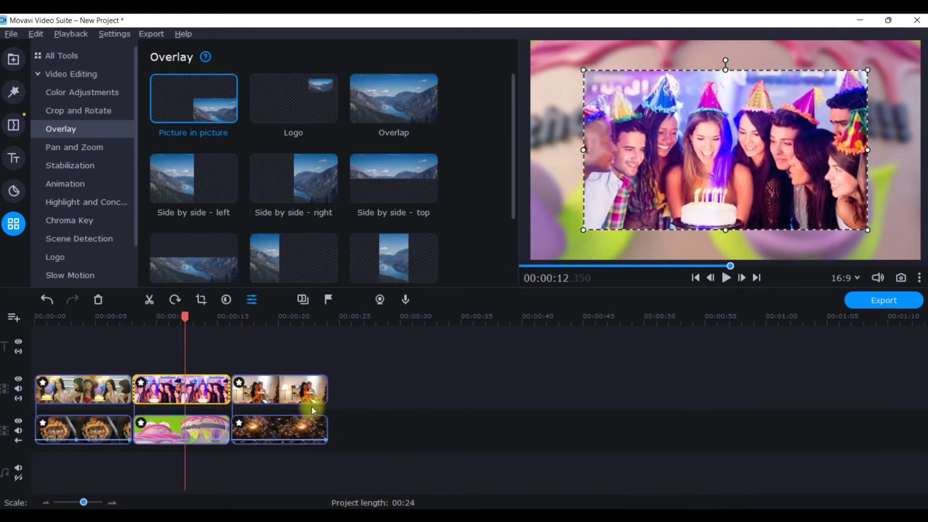
left_click(302, 394)
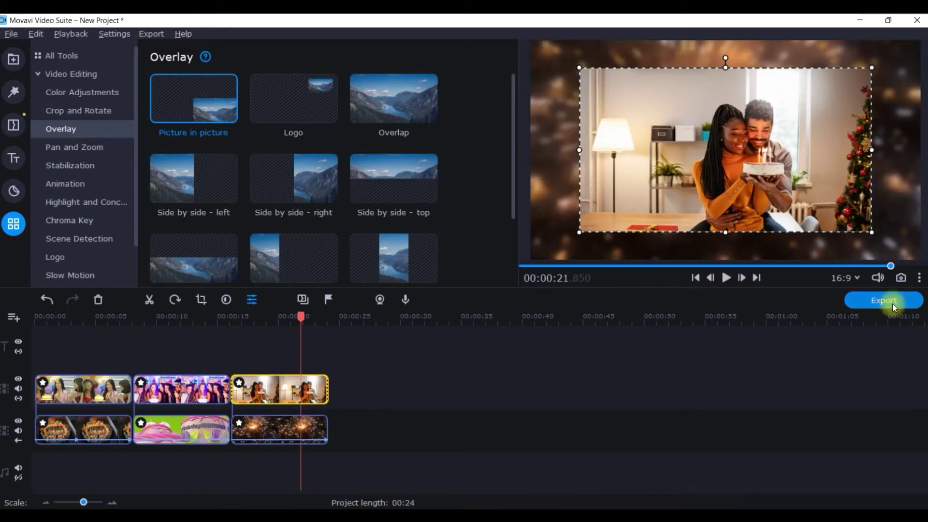
left_click_drag(306, 320, 6, 332)
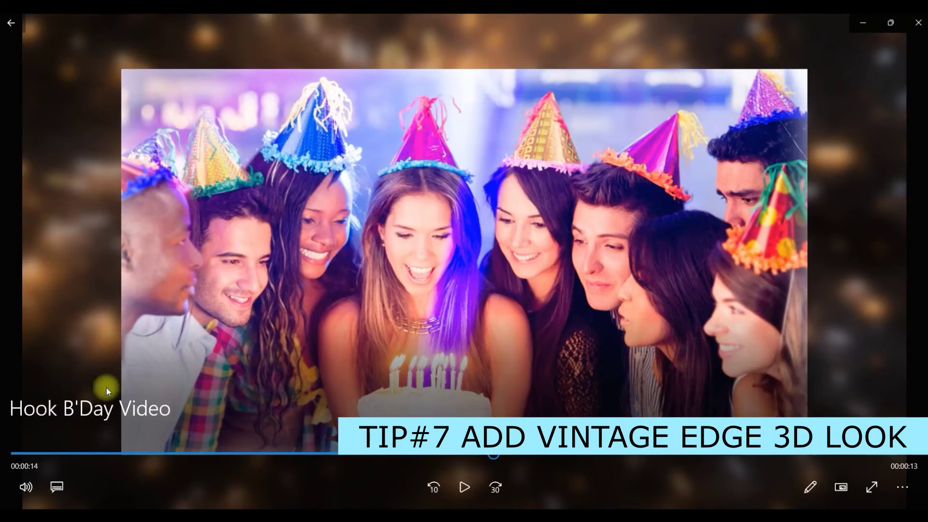
- Apply the Vignette 4 filter to all three foreground clips on the overlay track and deselect them
left_click(860, 23)
left_click(77, 392)
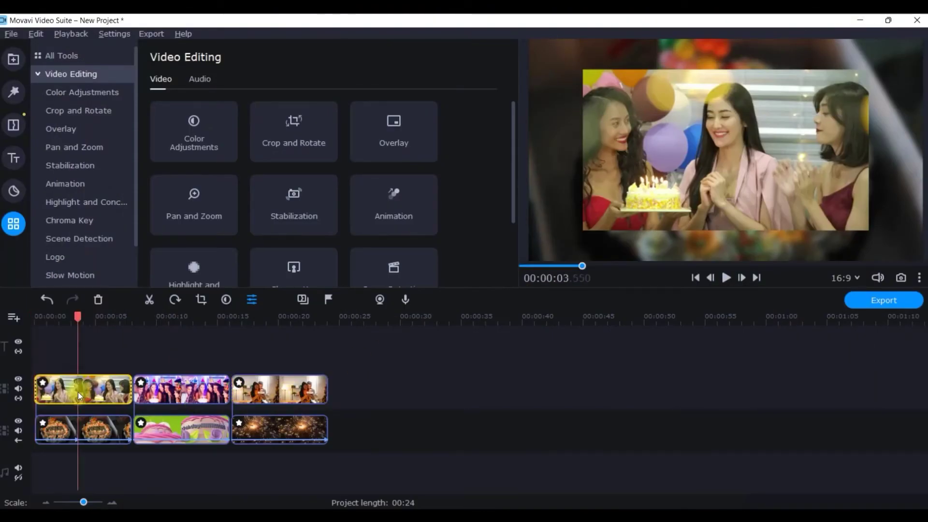
left_click_drag(389, 396, 94, 382)
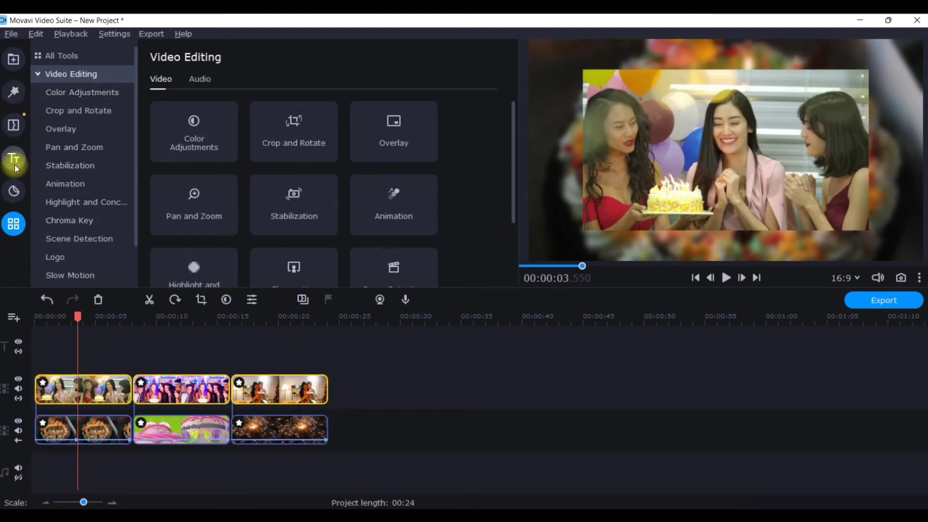
left_click(14, 91)
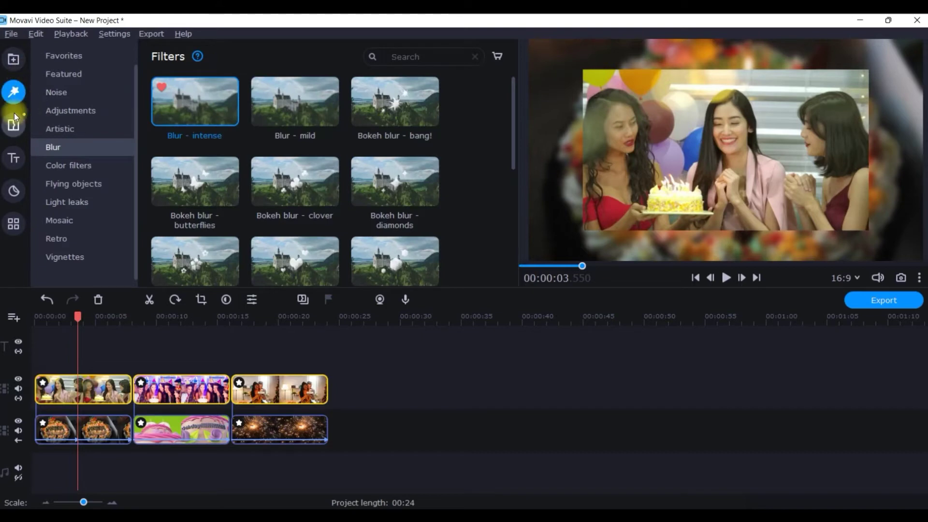
left_click(65, 257)
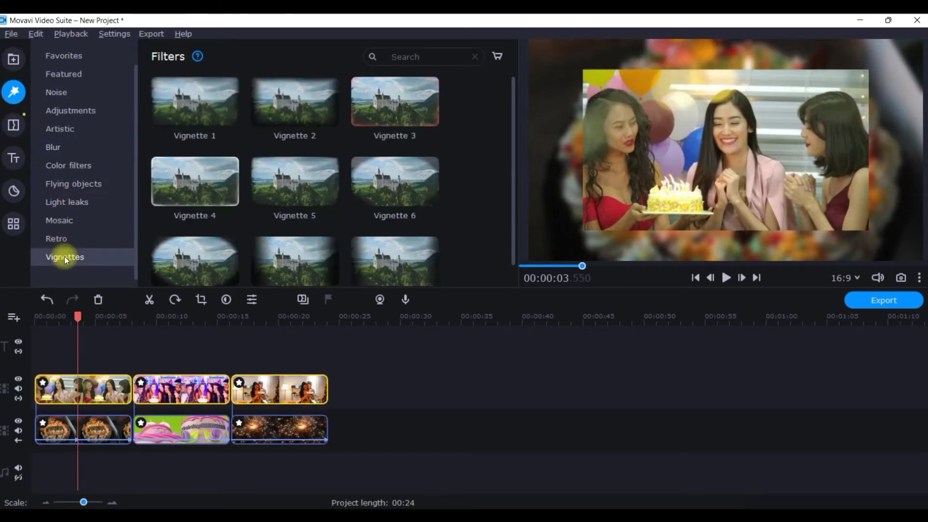
right_click(195, 186)
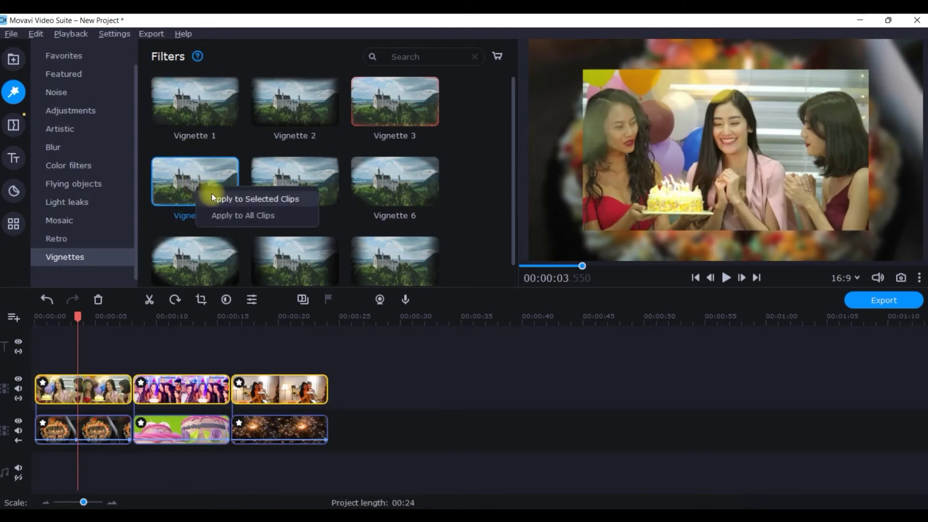
left_click(215, 195)
left_click(363, 410)
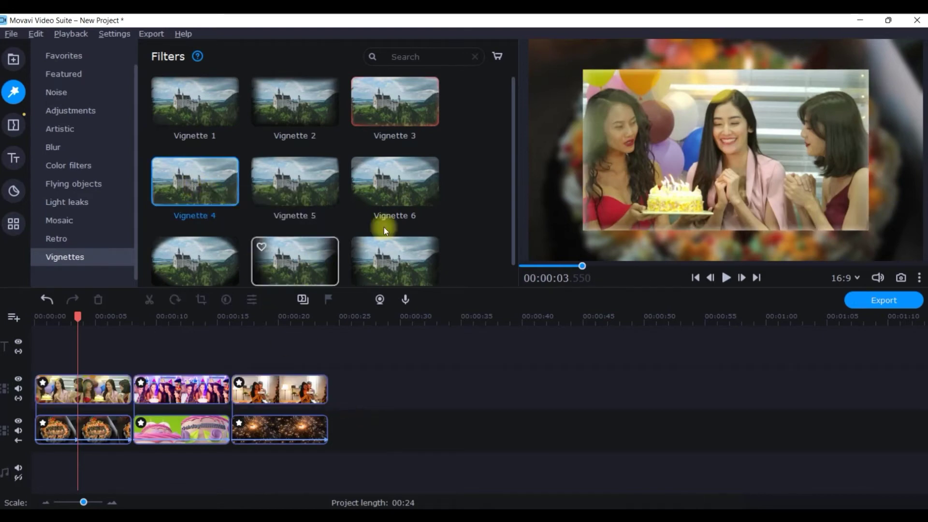
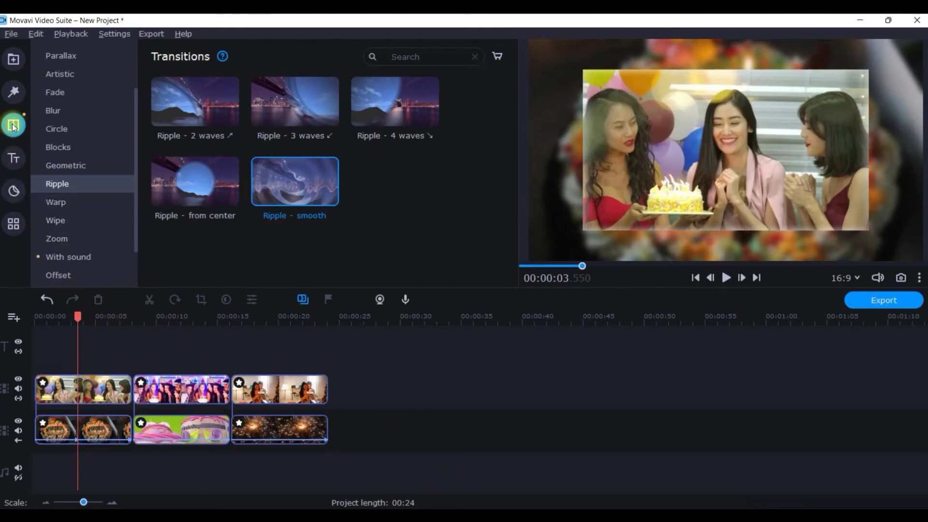
- Browse the transition categories and add the Ripple - smooth transition between the first and second overlay clips
scroll(86, 126, "up", 2)
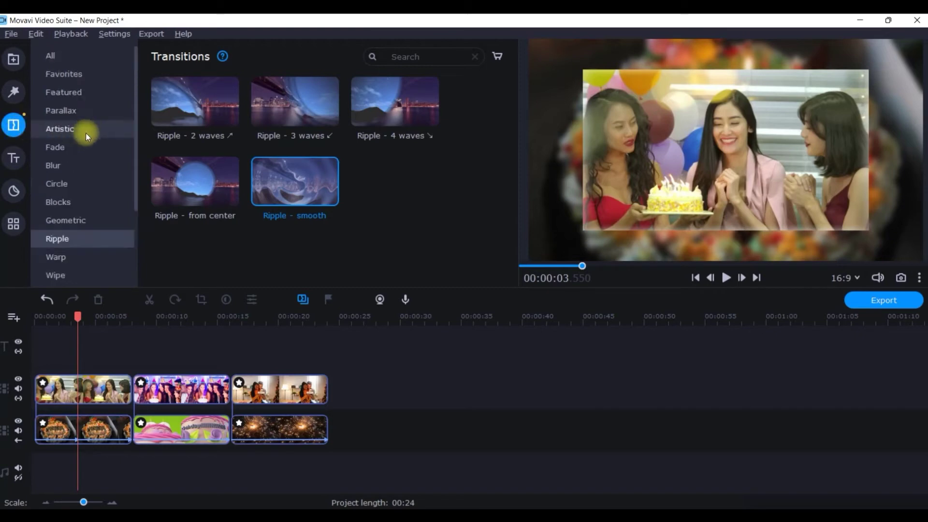
left_click(71, 63)
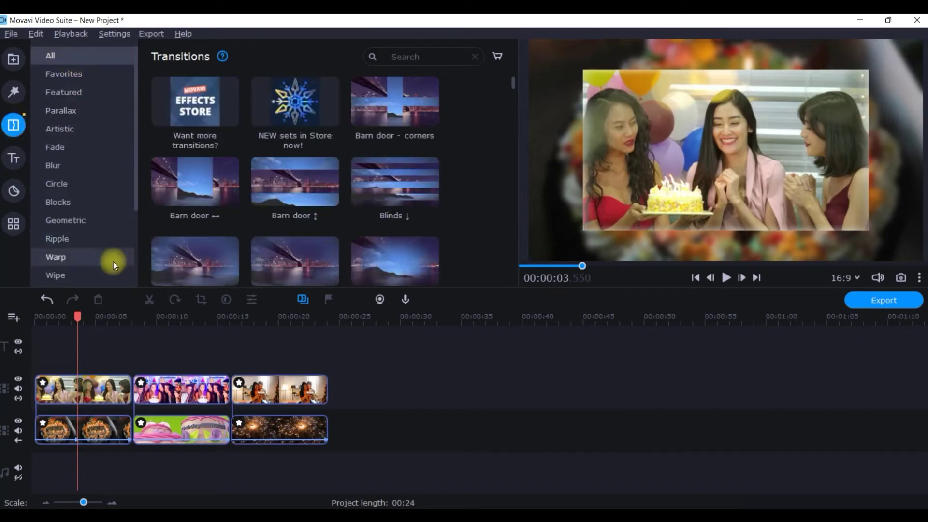
scroll(295, 203, "down", 8)
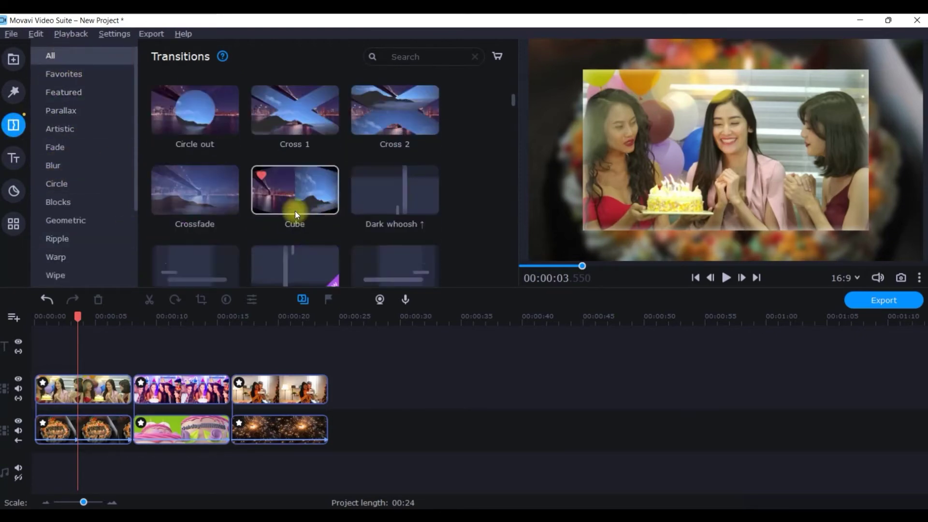
scroll(196, 222, "up", 2)
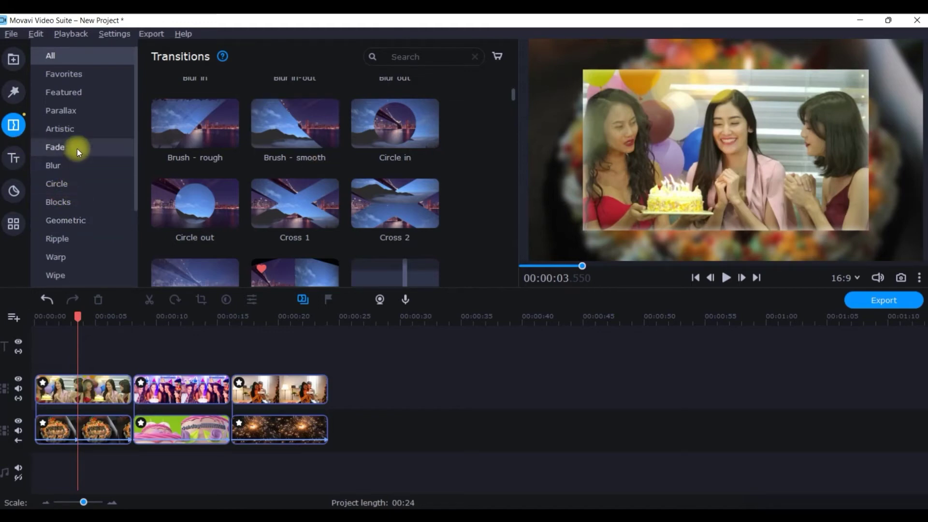
left_click(76, 149)
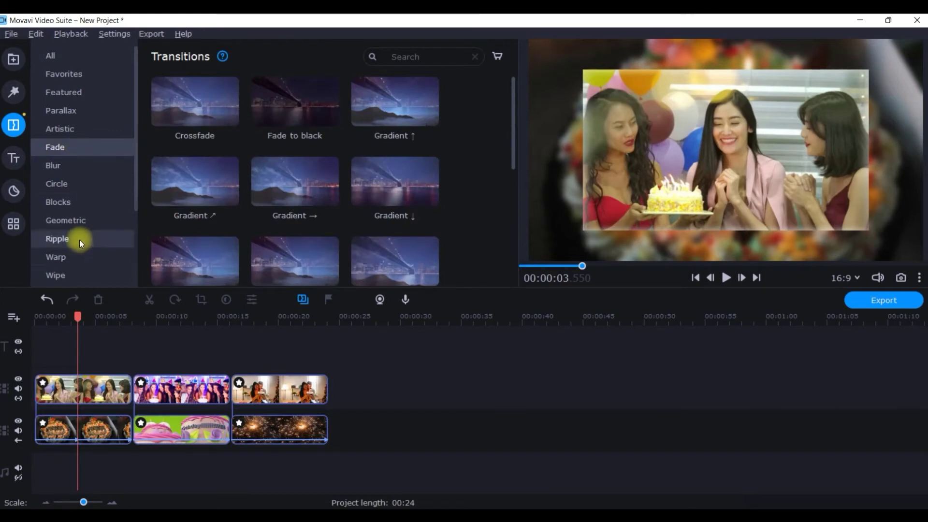
left_click(73, 254)
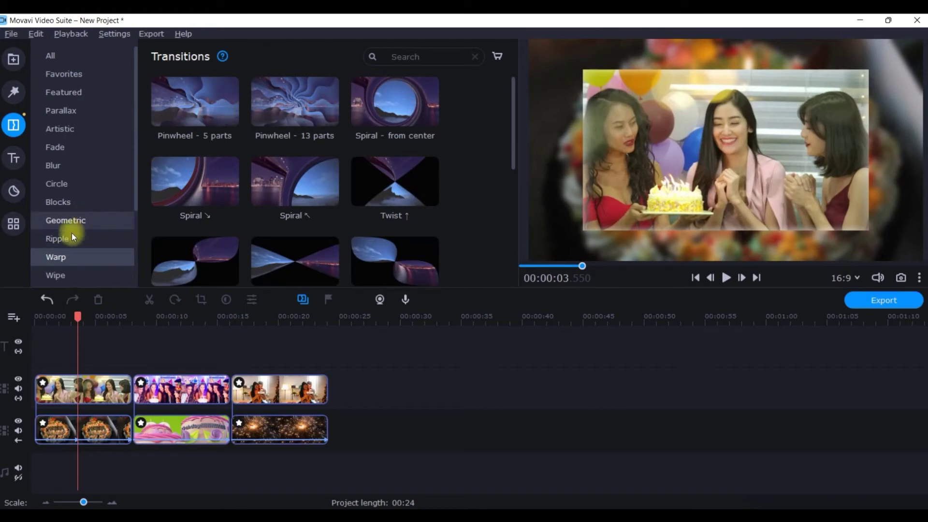
left_click(69, 239)
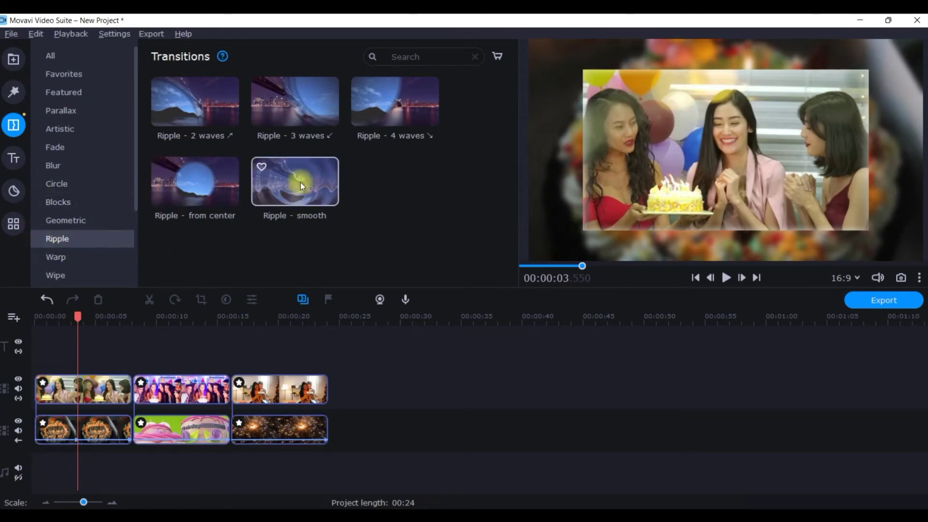
left_click_drag(309, 178, 129, 389)
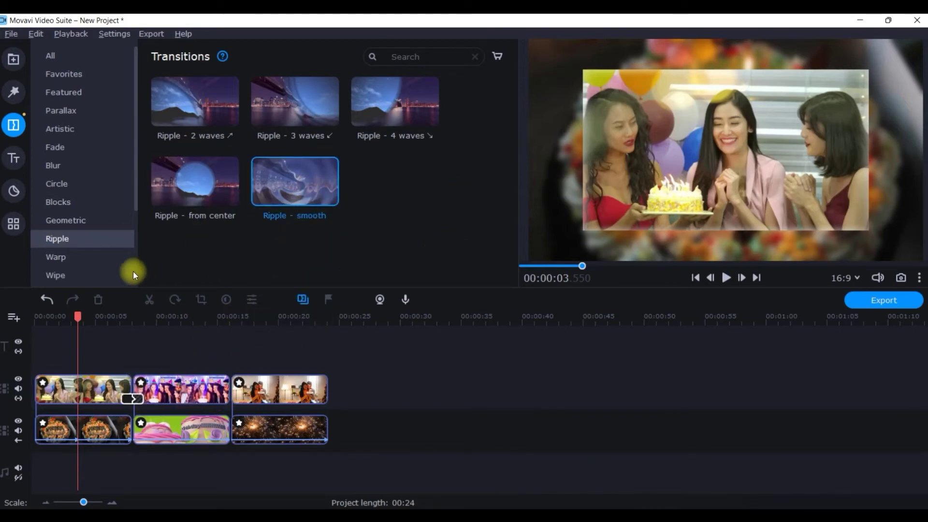
- Set the Ripple - smooth transition's duration to 3 seconds and apply the setting to all transitions
right_click(133, 400)
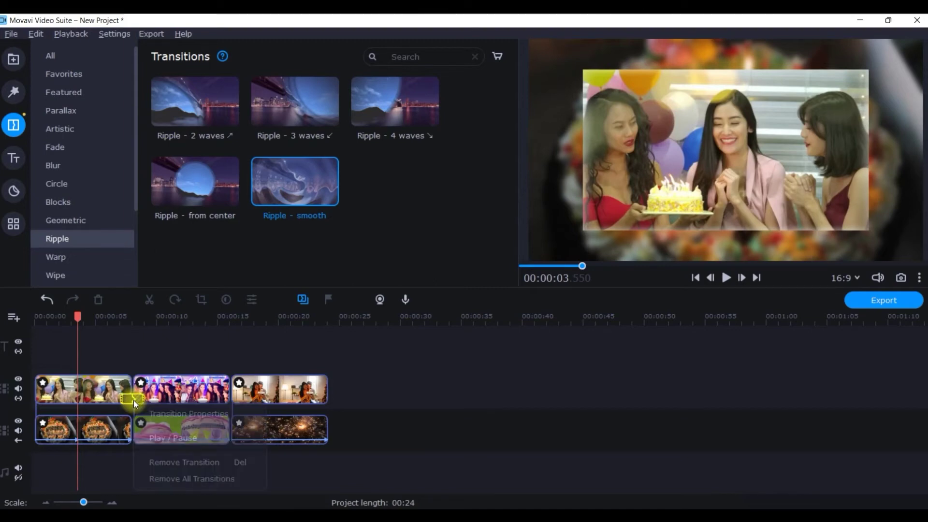
left_click(182, 416)
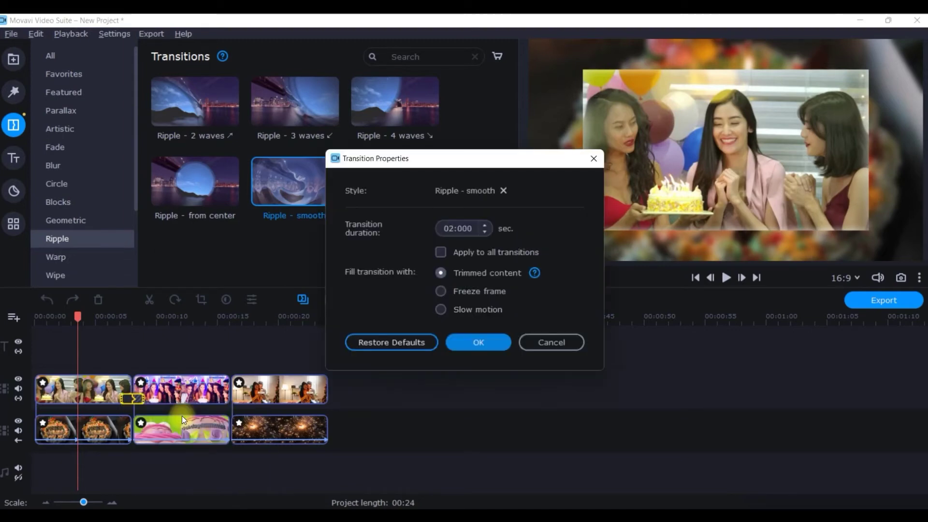
left_click(483, 225)
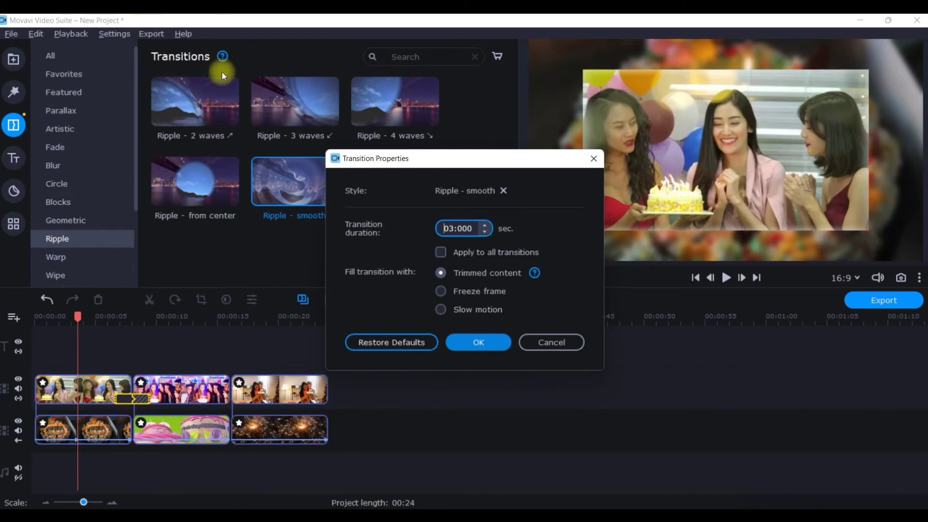
left_click(439, 255)
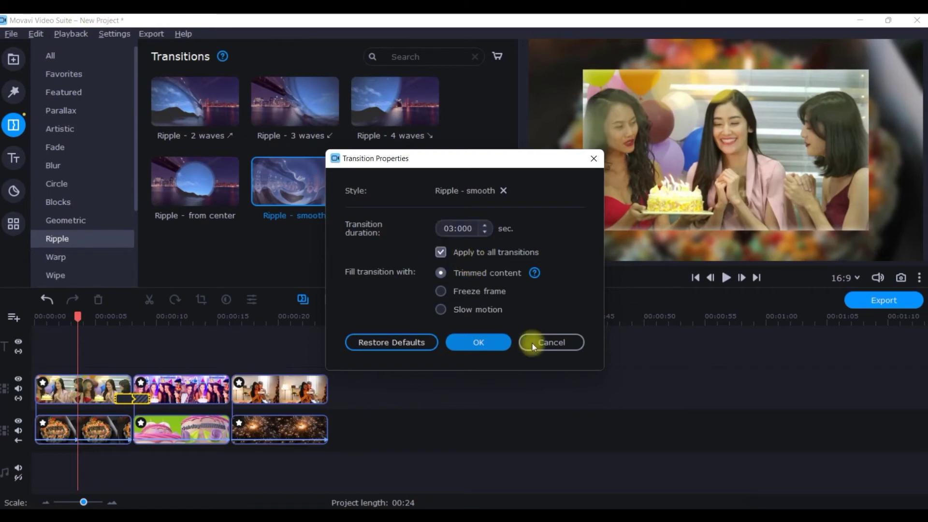
left_click(483, 348)
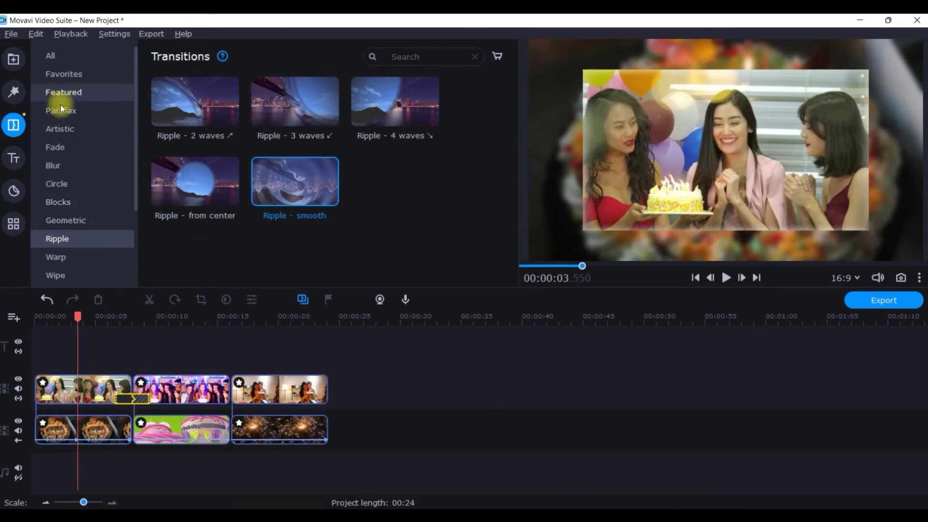
- Add the Crossfade transition between the second and third overlay clips and set all transitions to a 3-second duration
left_click(59, 144)
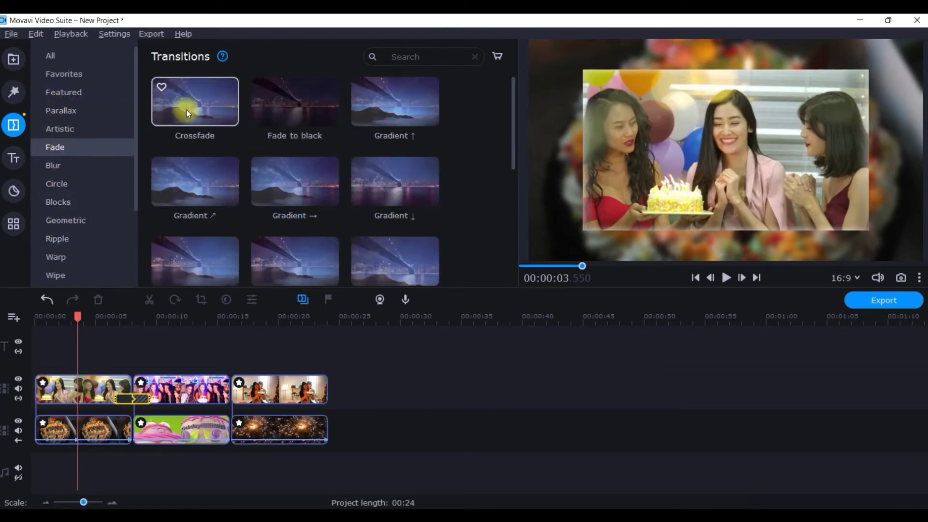
left_click_drag(213, 106, 228, 390)
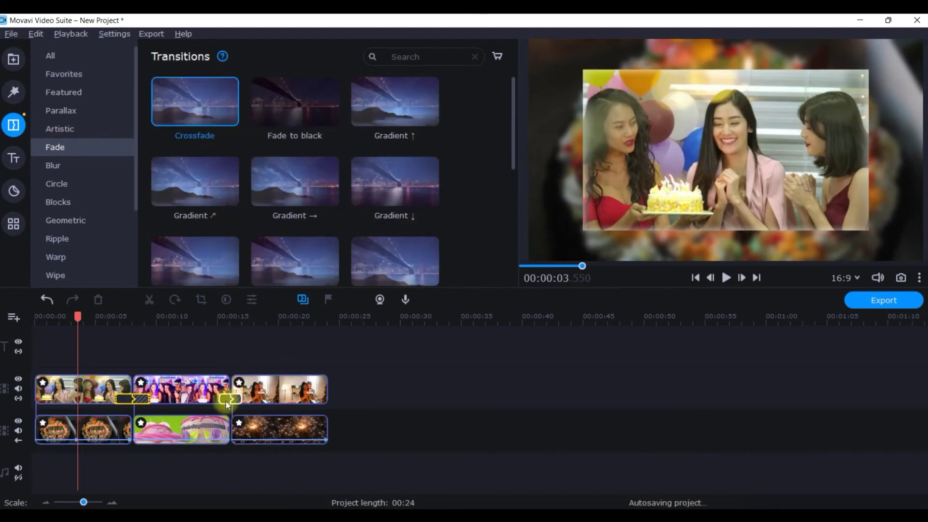
right_click(228, 397)
left_click(277, 408)
left_click(440, 251)
left_click(484, 224)
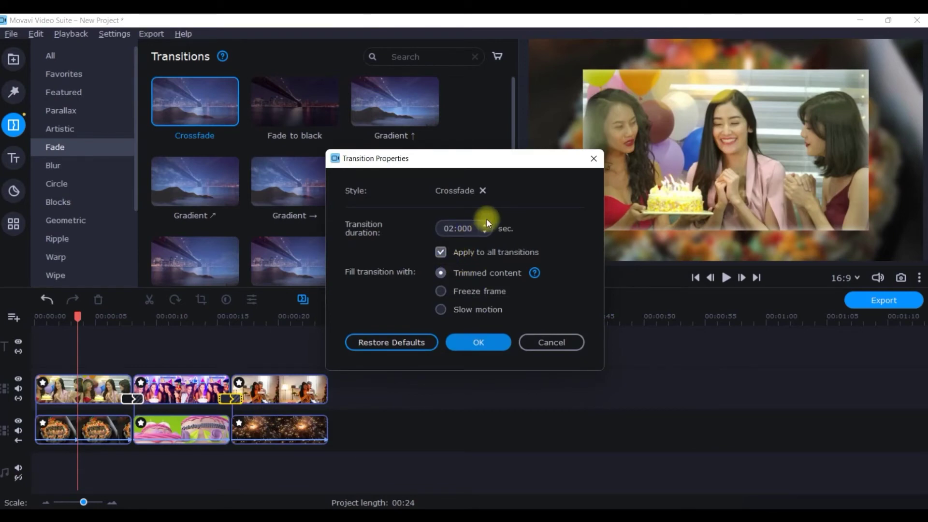
left_click(488, 346)
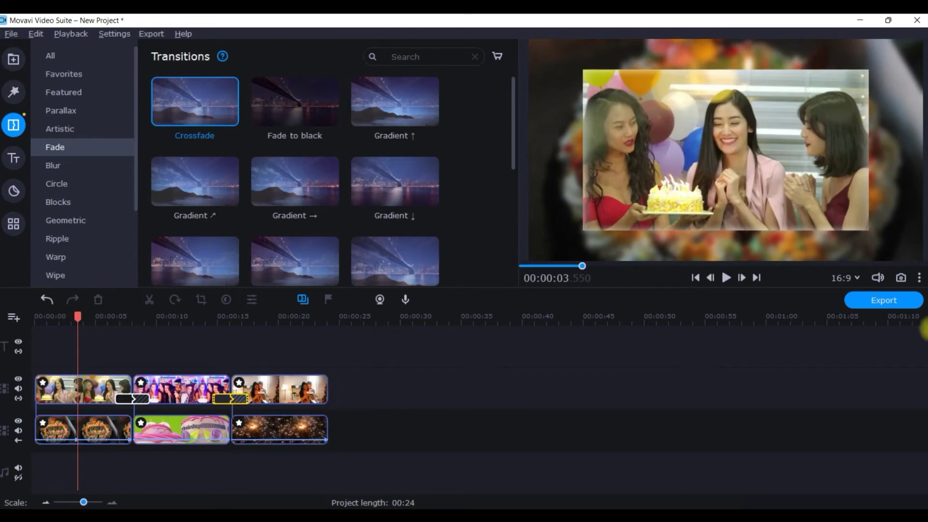
- Look through the Warp transitions and preview the slideshow in full screen from the timeline's start
left_click(67, 257)
scroll(358, 261, "down", 1)
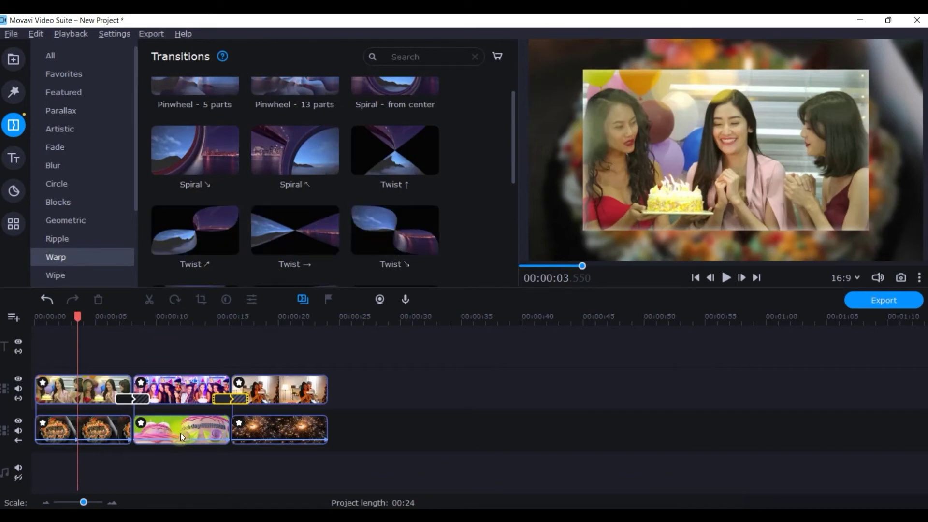
left_click_drag(77, 315, 8, 315)
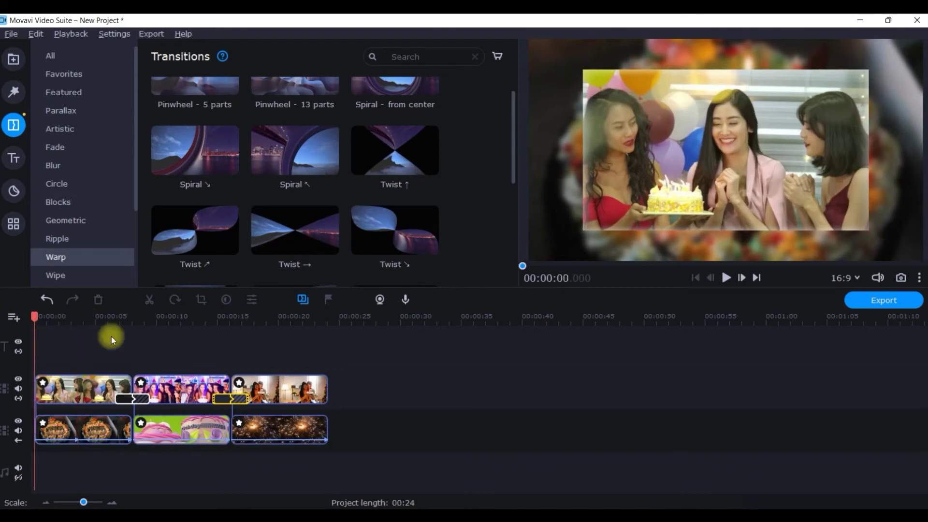
key("alt+Return")
left_click(467, 501)
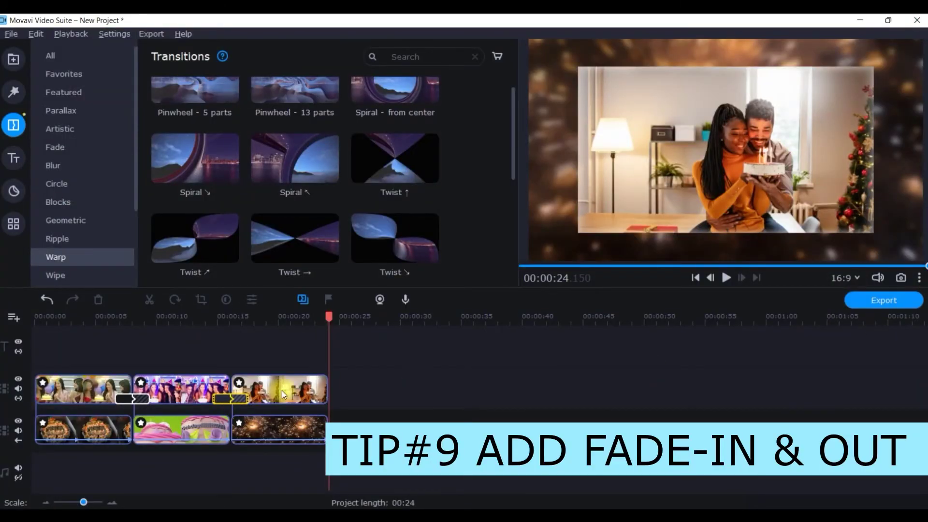
- Give the couple photo a 1.00 sec fade out and the sparkler background below it a 0.50 sec fade out
left_click(289, 390)
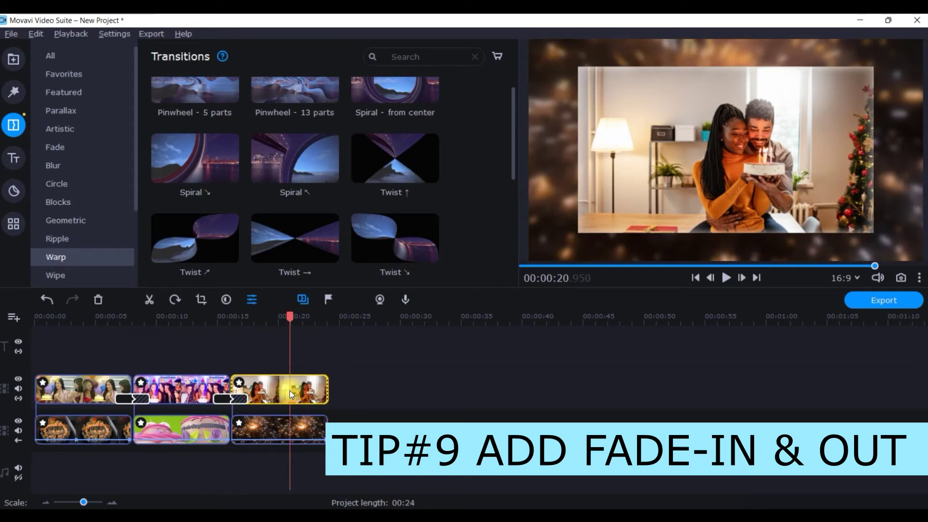
left_click(251, 300)
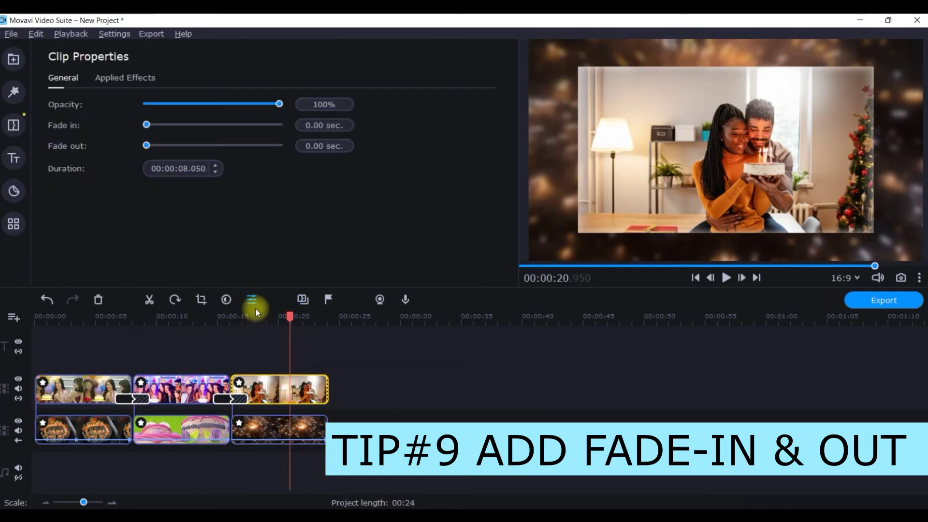
left_click_drag(145, 146, 158, 149)
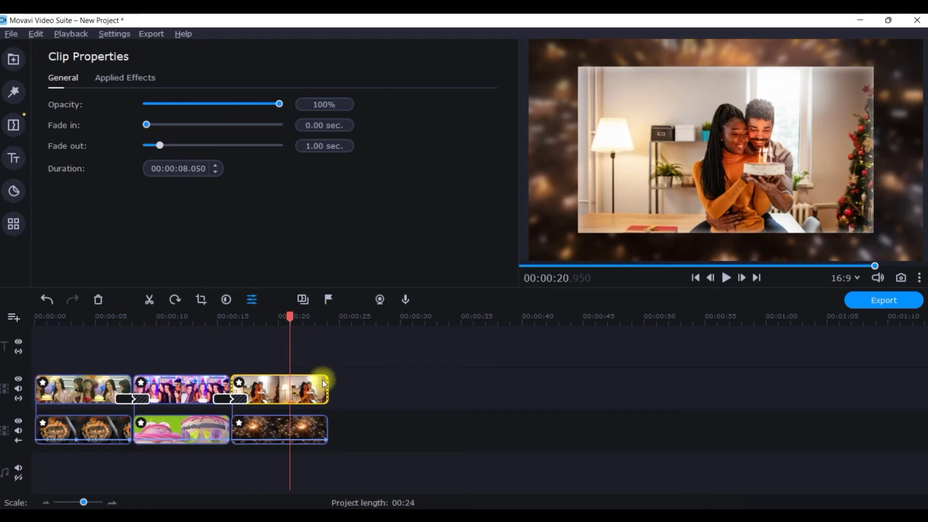
left_click(315, 435)
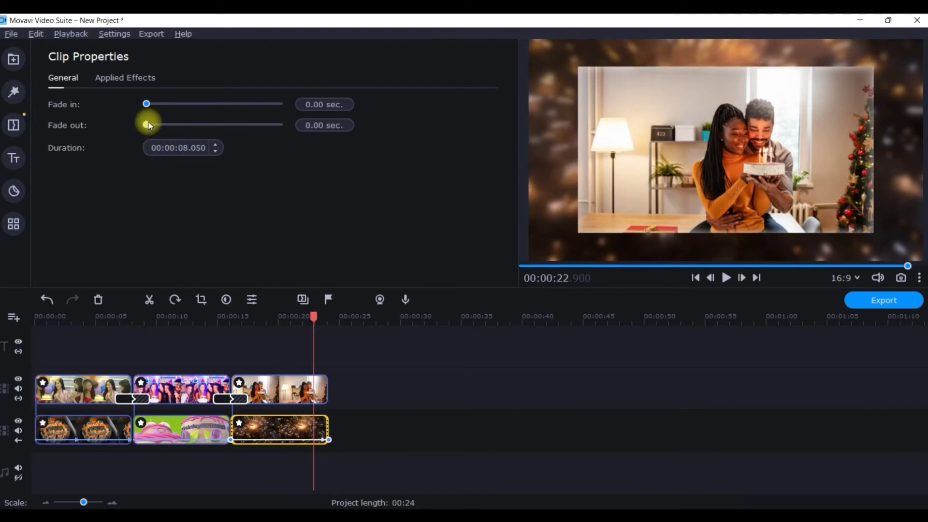
left_click_drag(146, 124, 154, 124)
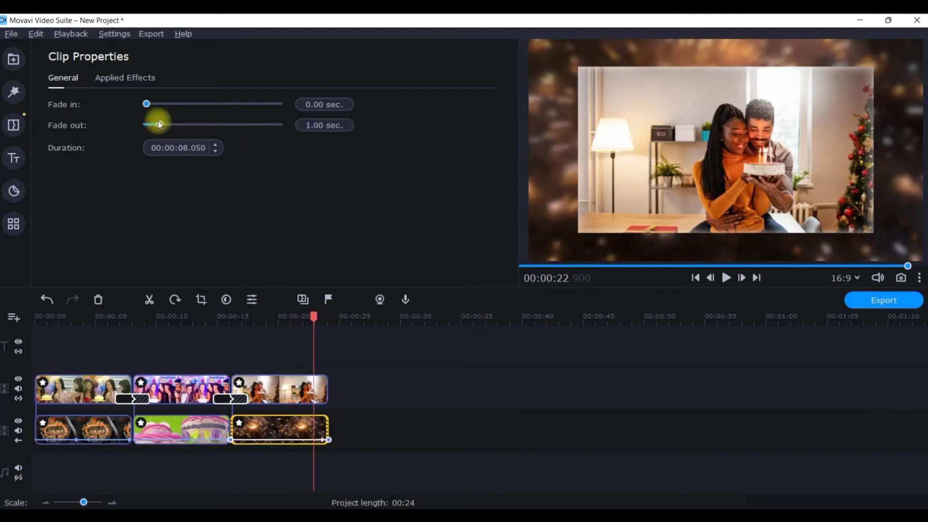
key("ctrl+z")
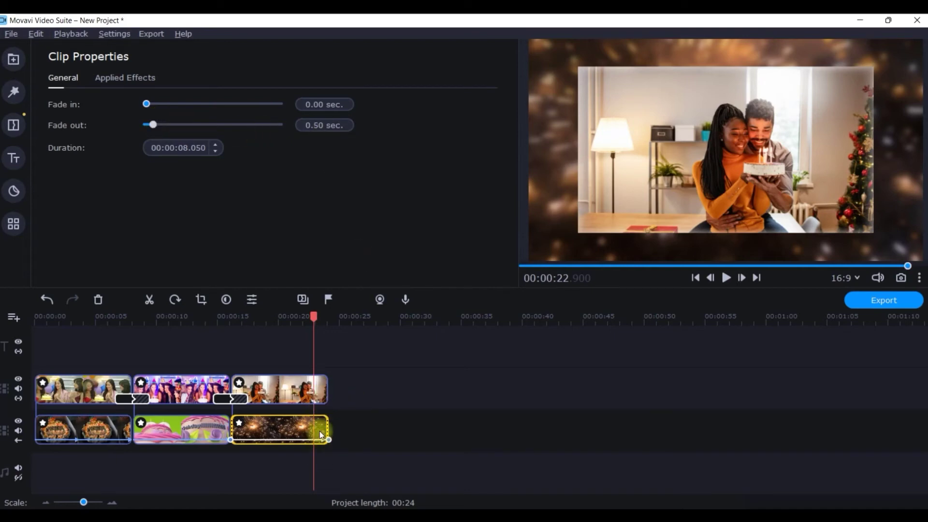
left_click(224, 453)
- Set a 0.50 sec fade in on both the first overlay clip and the cake background below it, and deselect them
left_click(57, 402)
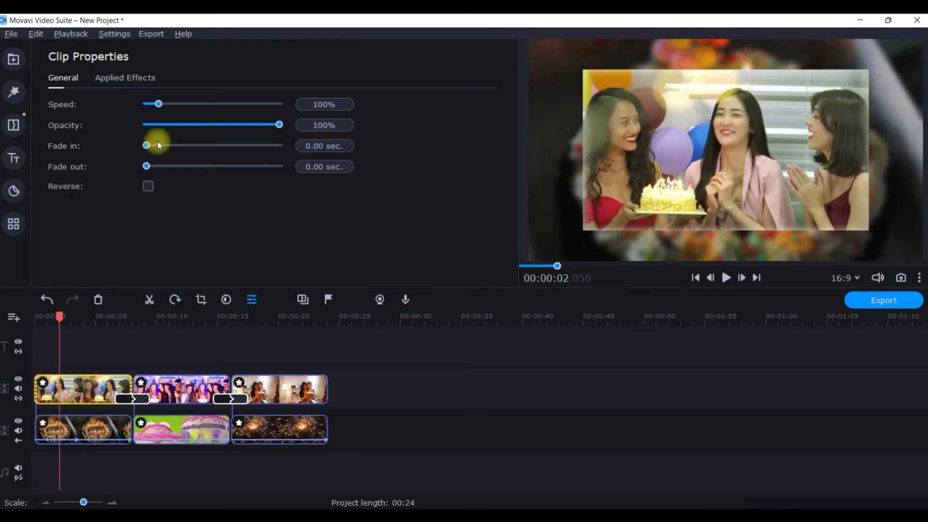
left_click_drag(146, 145, 153, 145)
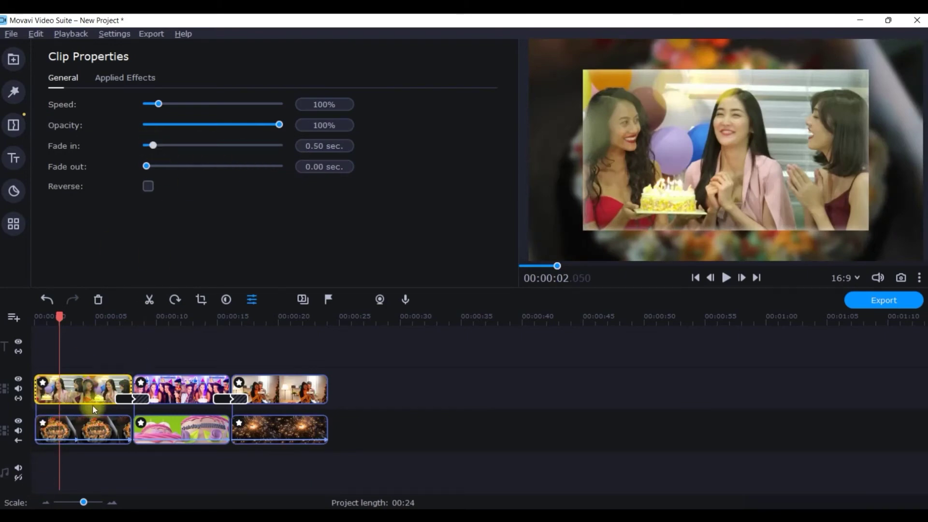
left_click(69, 428)
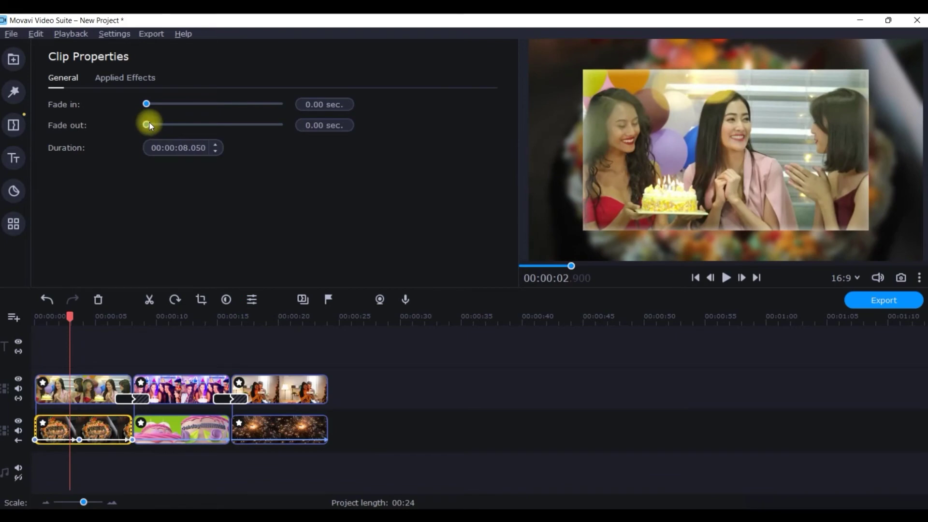
left_click_drag(153, 125, 153, 104)
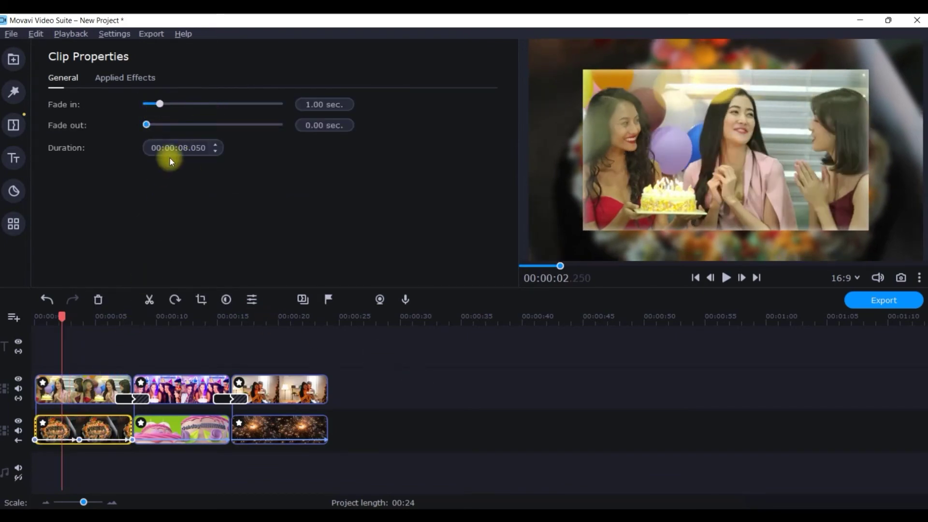
left_click_drag(161, 105, 156, 104)
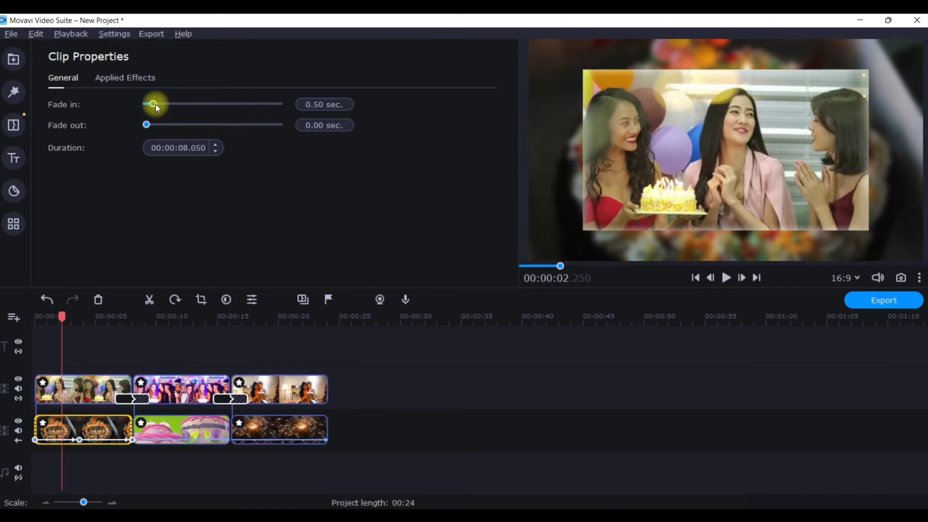
left_click(88, 382)
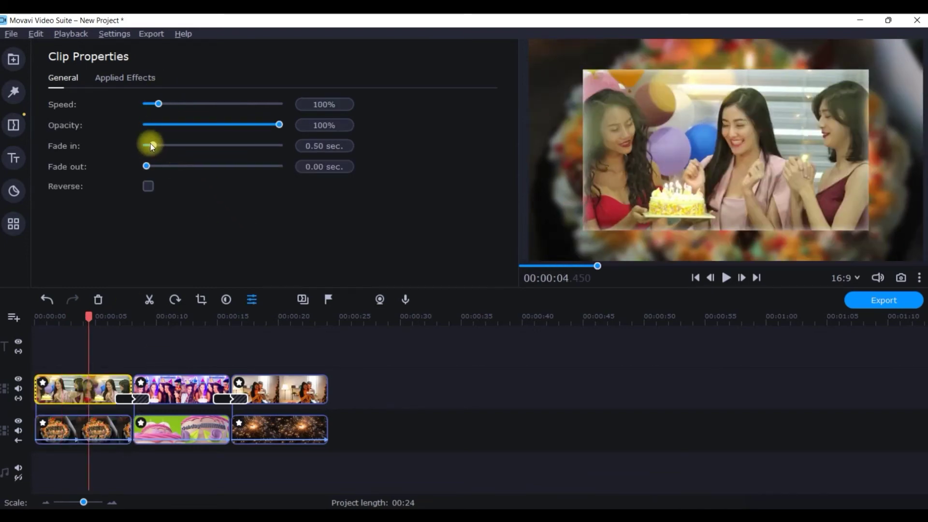
left_click(498, 482)
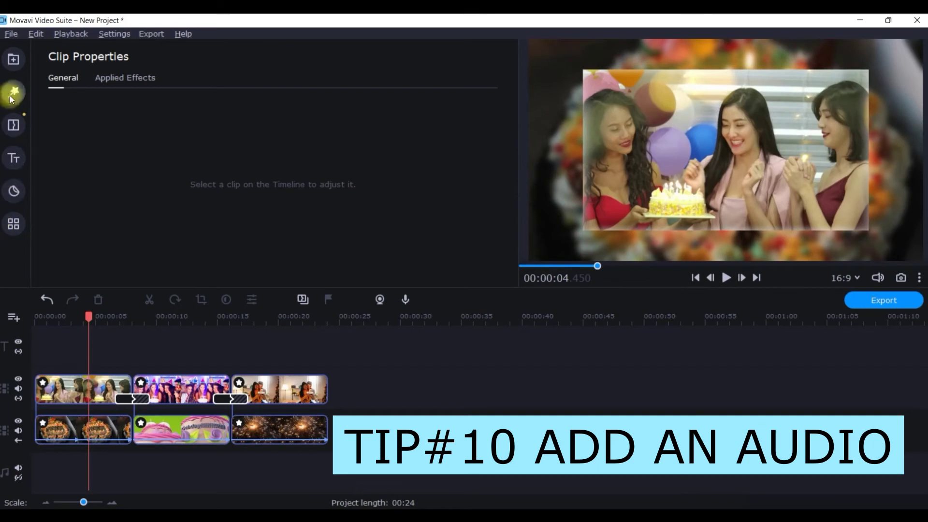
- Open the built-in music collection, examine the royalty-free stock music page in the browser, and return to Movavi
left_click(13, 59)
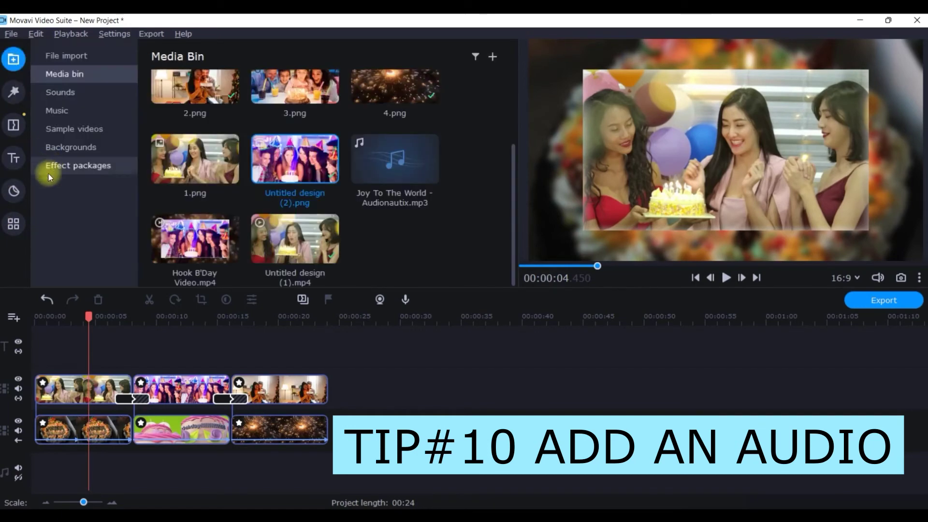
left_click(61, 110)
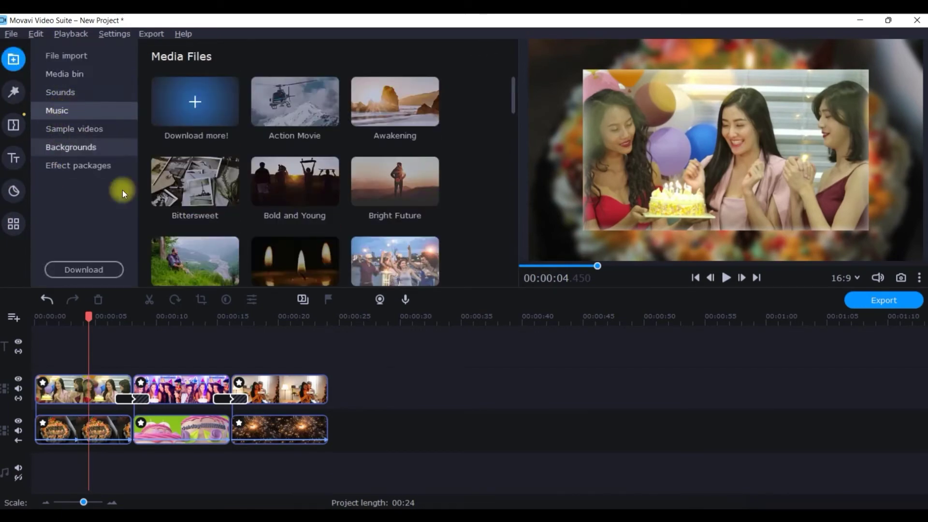
scroll(378, 187, "down", 3)
scroll(333, 237, "up", 3)
left_click(157, 114)
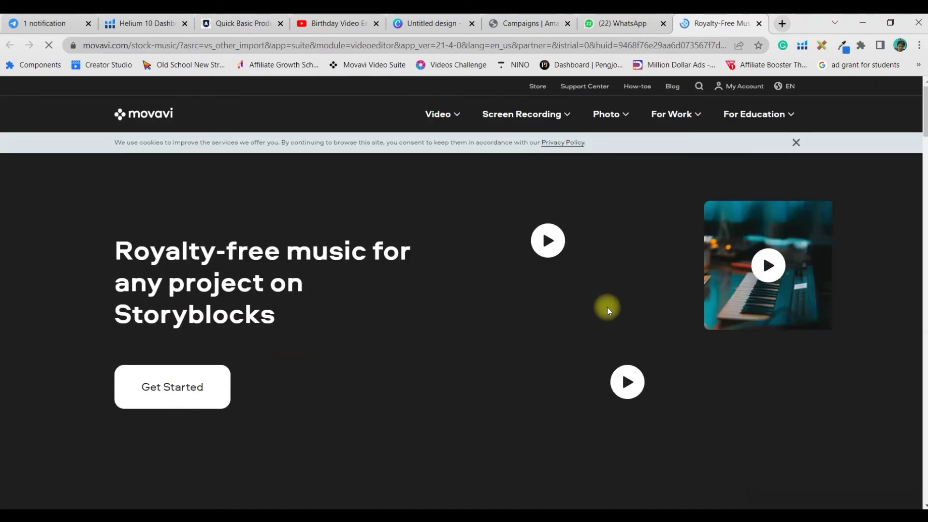
scroll(467, 305, "down", 10)
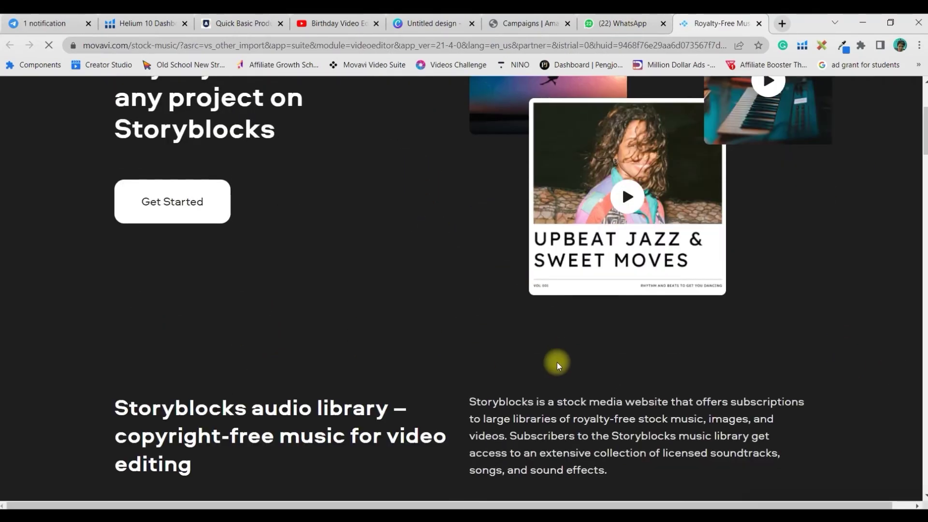
scroll(564, 352, "down", 20)
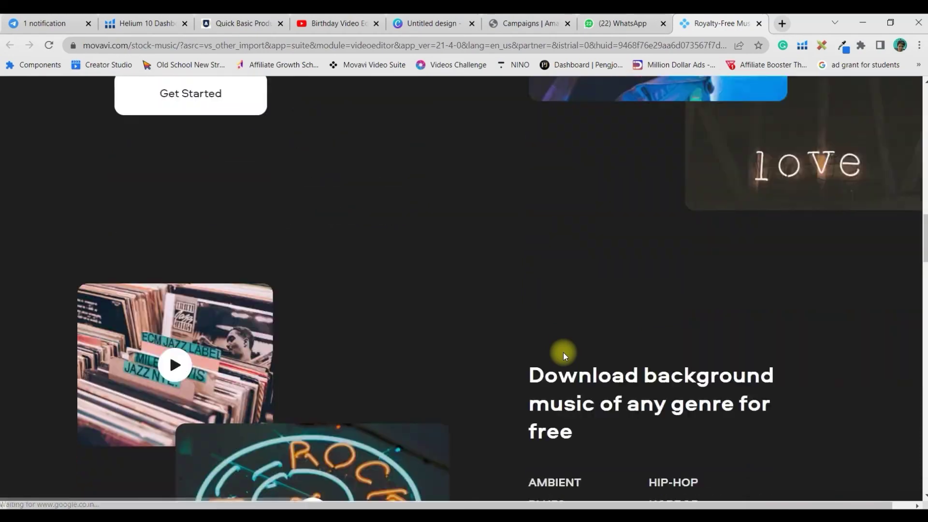
scroll(605, 317, "up", 15)
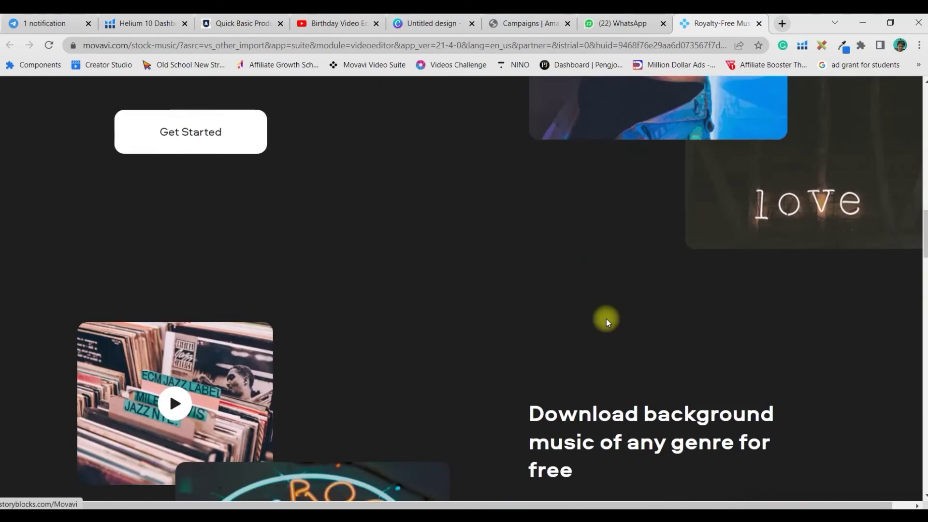
left_click(918, 18)
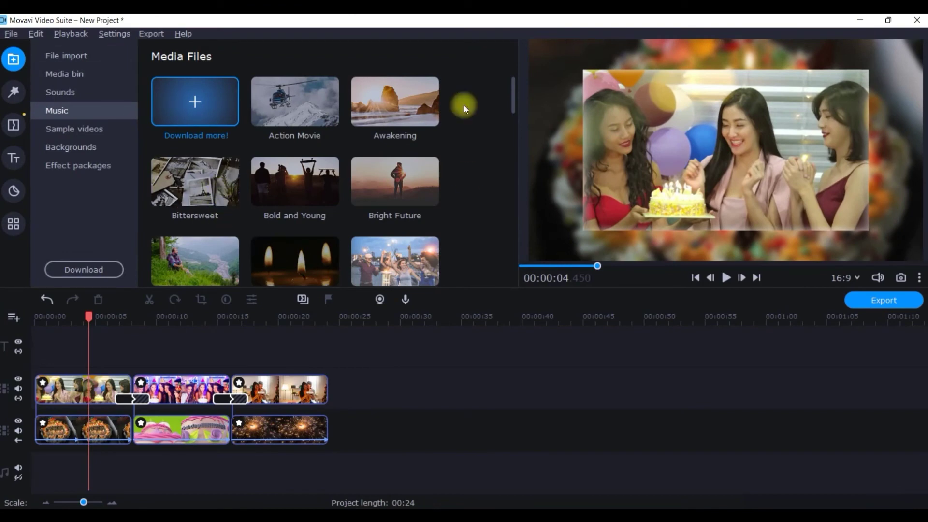
- Look through the built-in music tracks and sound effects, and download the DJ sound
scroll(380, 171, "down", 1)
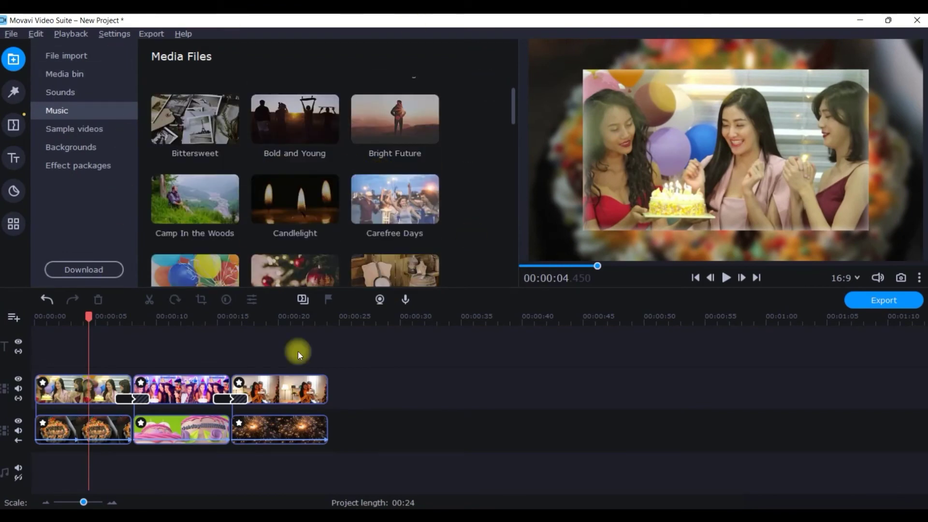
scroll(318, 283, "down", 2)
scroll(277, 267, "down", 4)
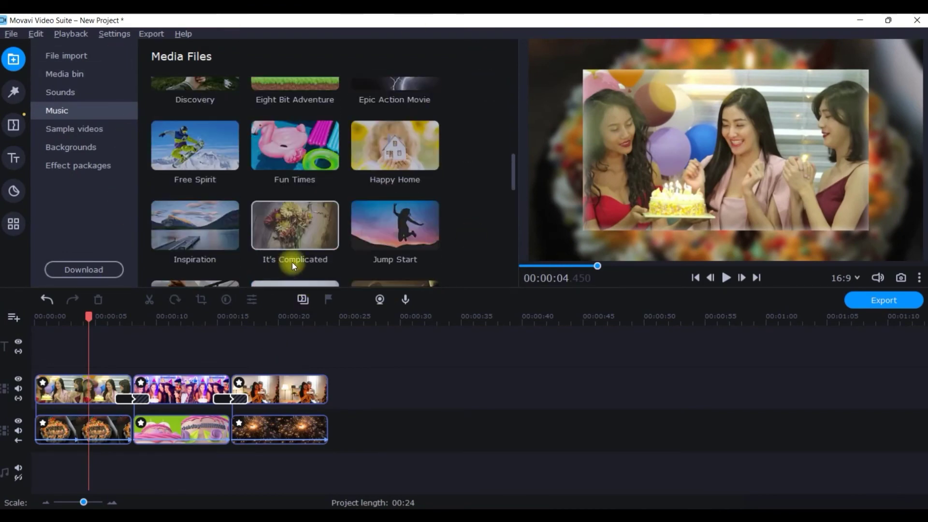
scroll(324, 188, "down", 5)
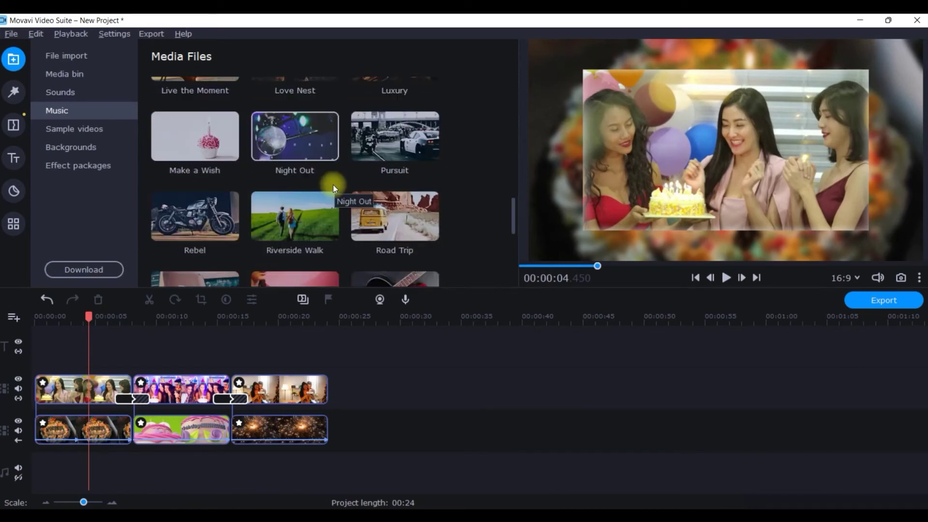
left_click(121, 91)
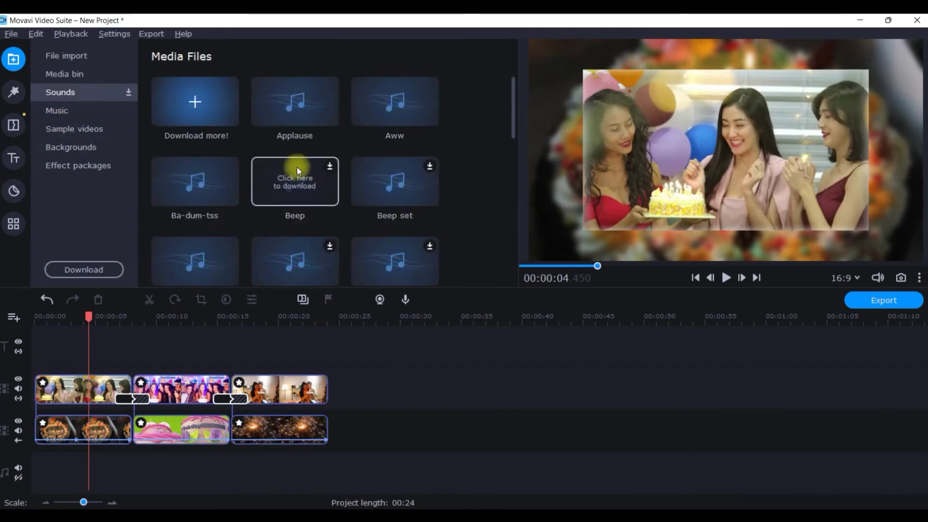
scroll(297, 169, "down", 3)
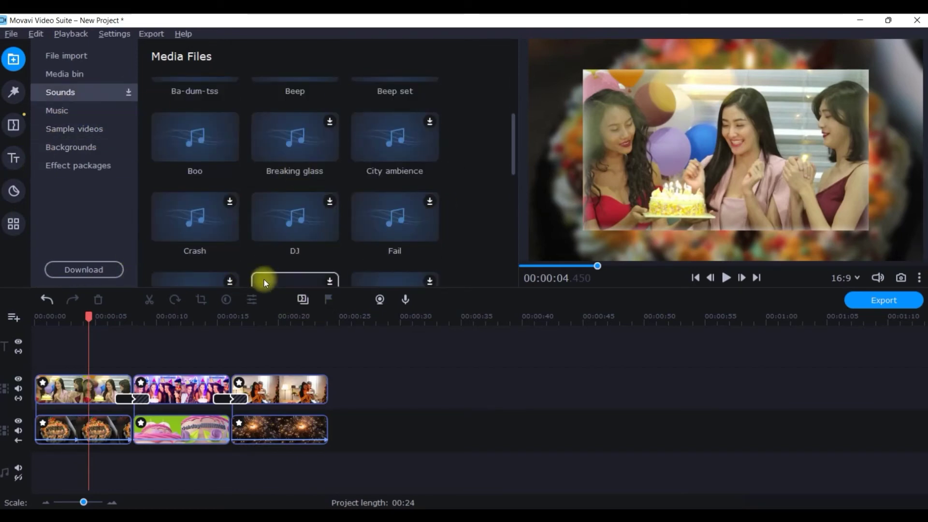
left_click(298, 222)
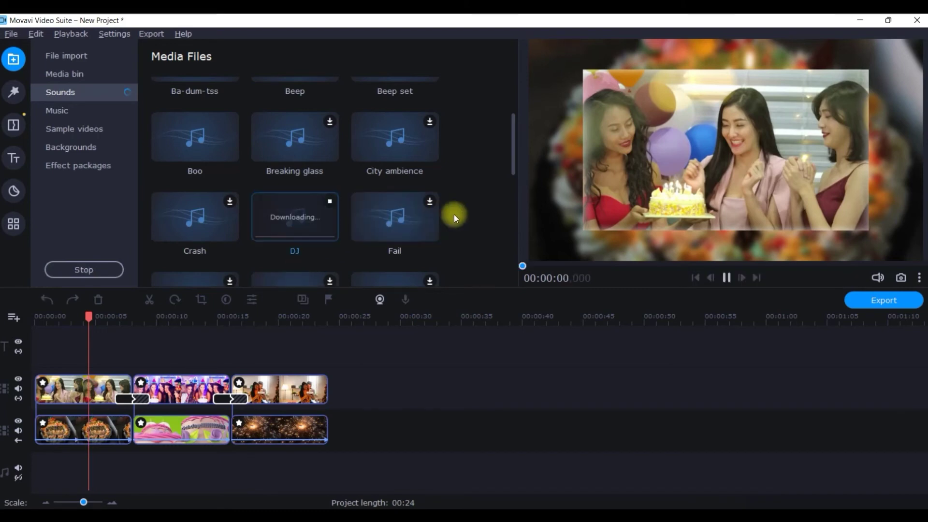
left_click(61, 56)
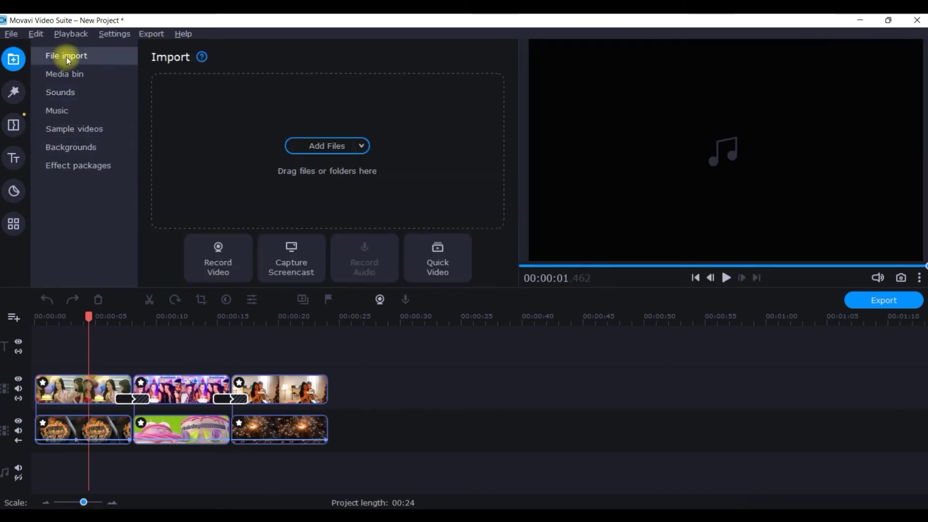
left_click(311, 153)
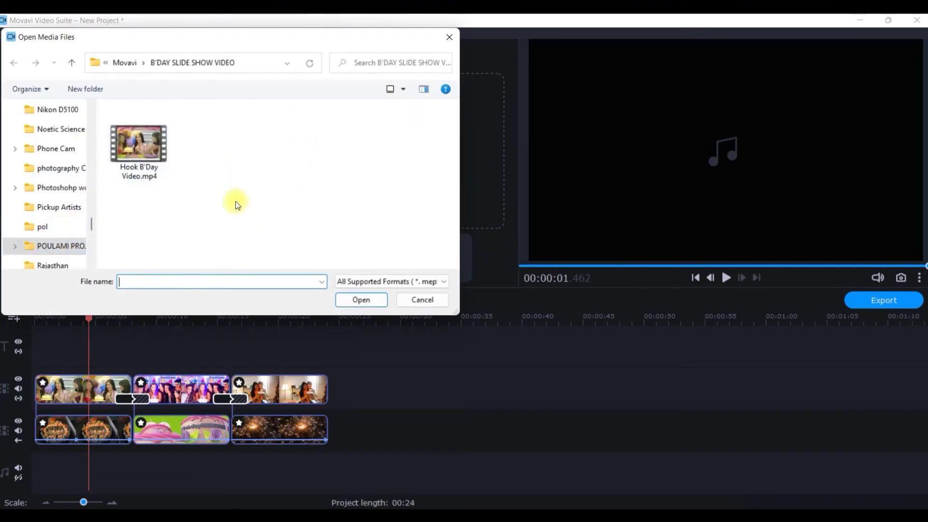
left_click(450, 37)
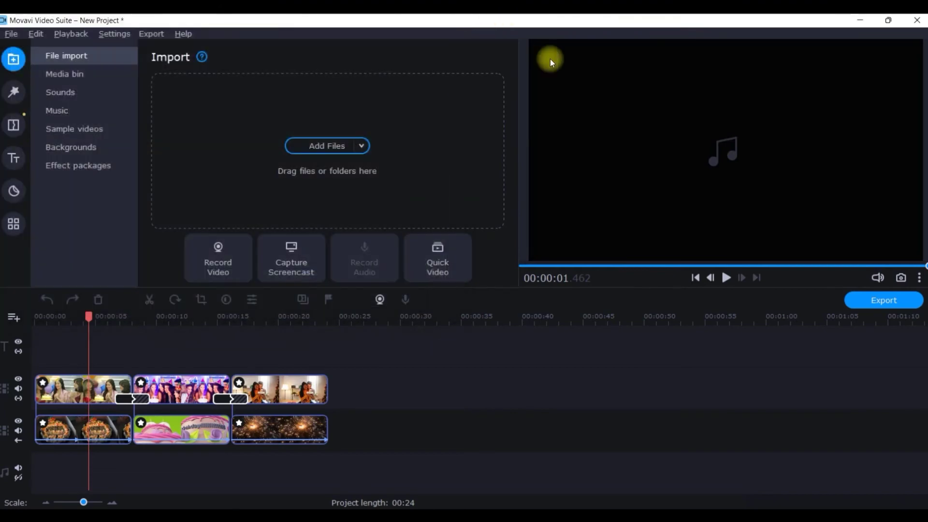
- Place Joy To The World - Audionautix.mp3 at the start of the audio track and cut off everything after about 25 seconds
left_click(70, 74)
left_click_drag(382, 145, 33, 448)
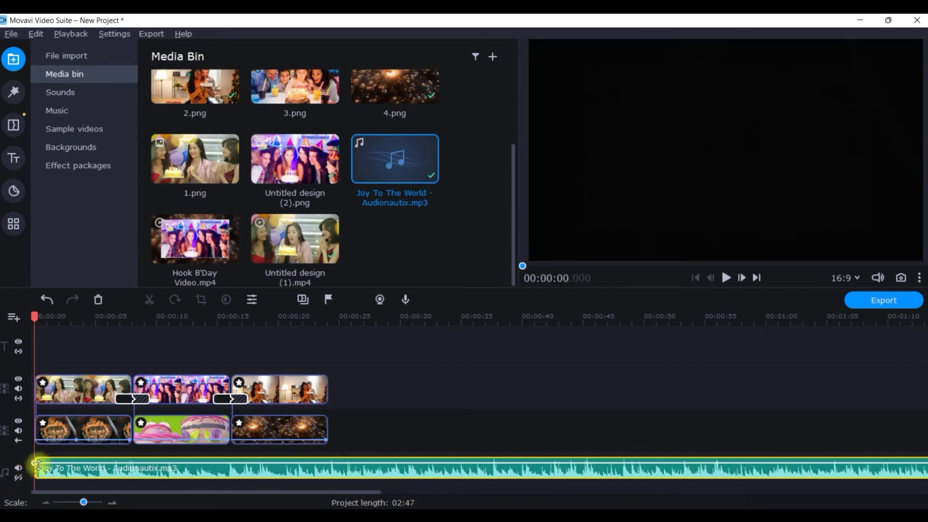
left_click_drag(36, 314, 340, 347)
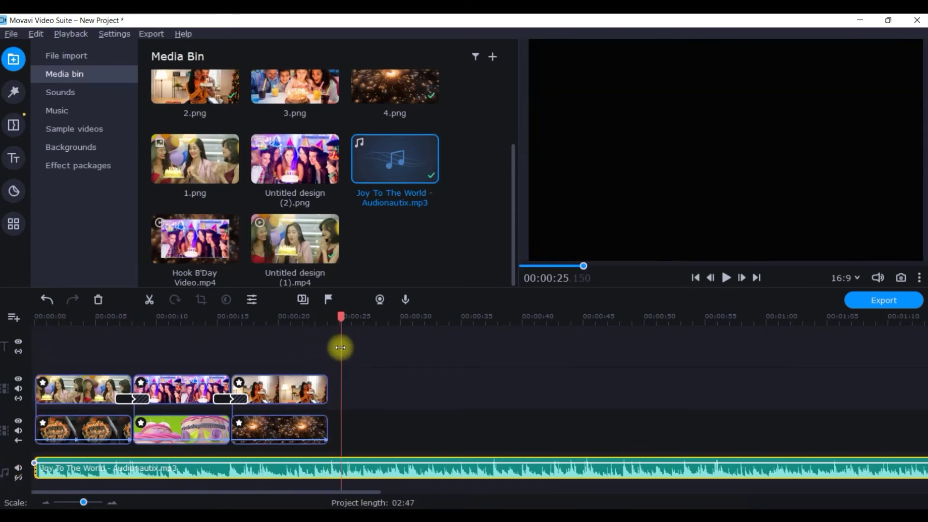
right_click(366, 477)
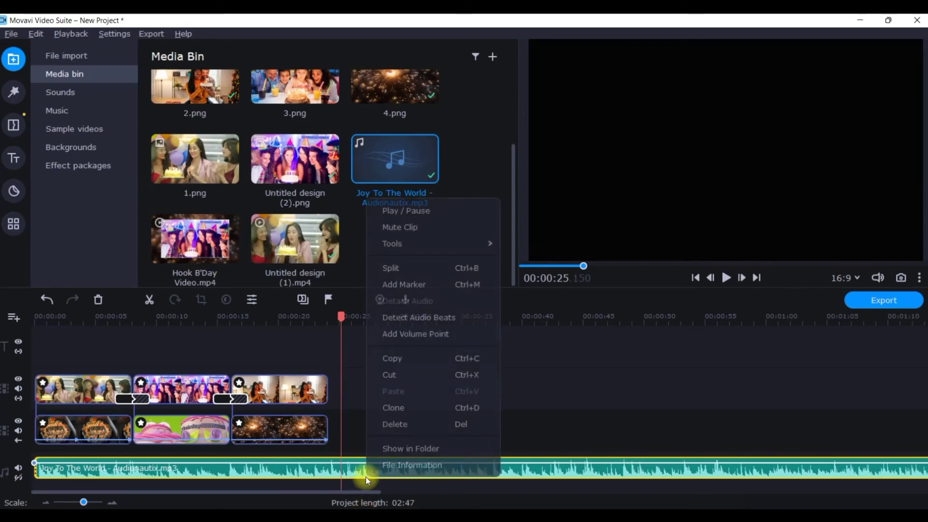
left_click(421, 267)
left_click(391, 470)
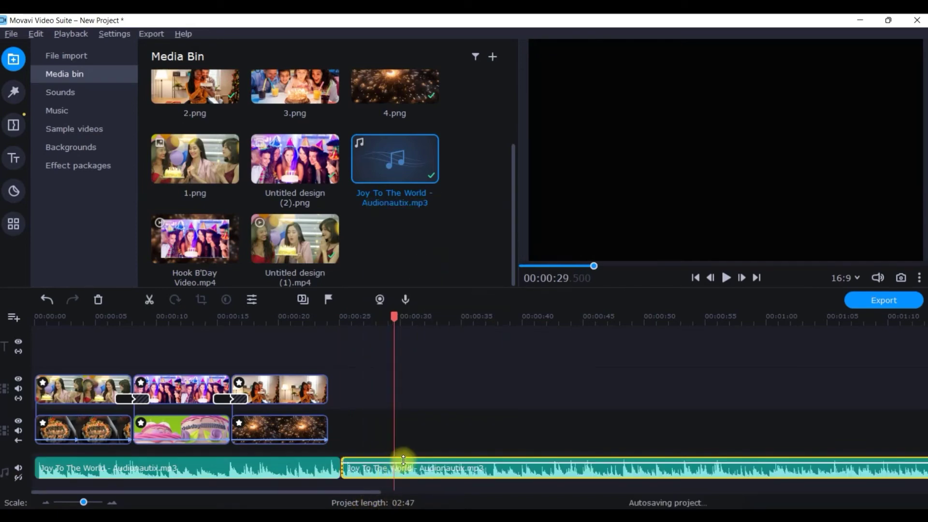
key("Delete")
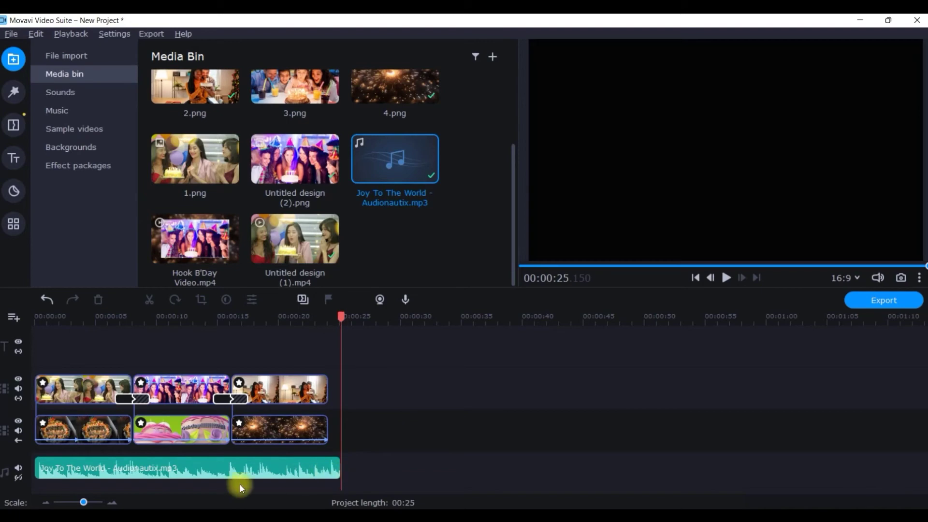
- Add a volume point near the end of the music clip and lower it so the music gradually gets quieter
left_click(229, 467)
left_click_drag(227, 315, 297, 320)
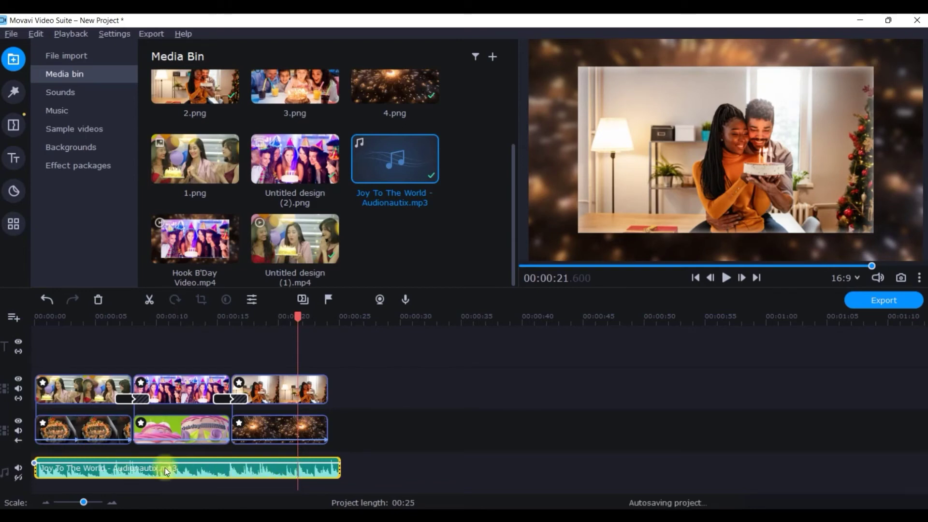
double_click(245, 471)
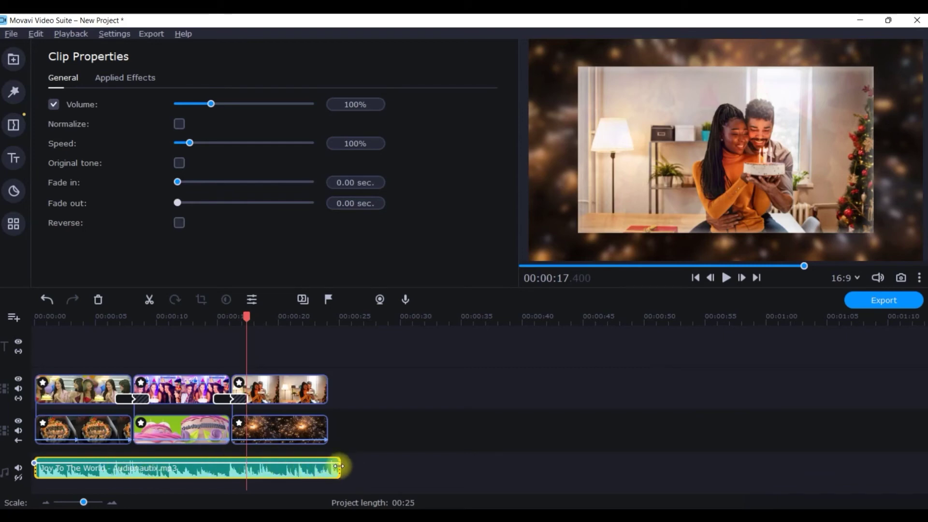
right_click(305, 466)
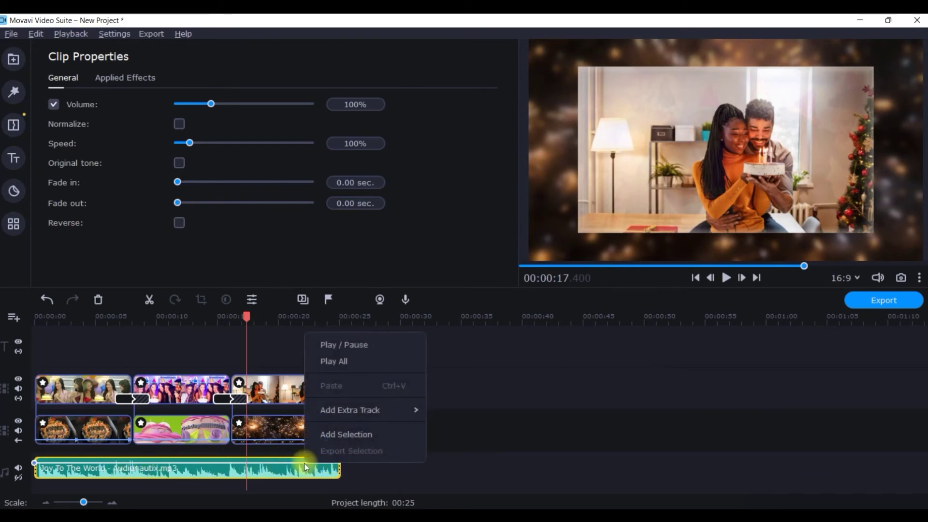
right_click(314, 477)
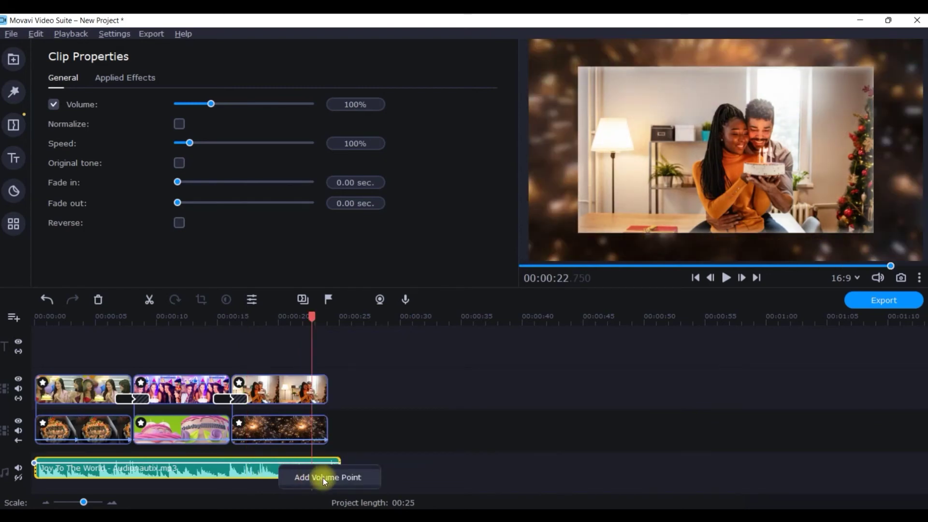
left_click(323, 478)
left_click_drag(278, 462, 340, 469)
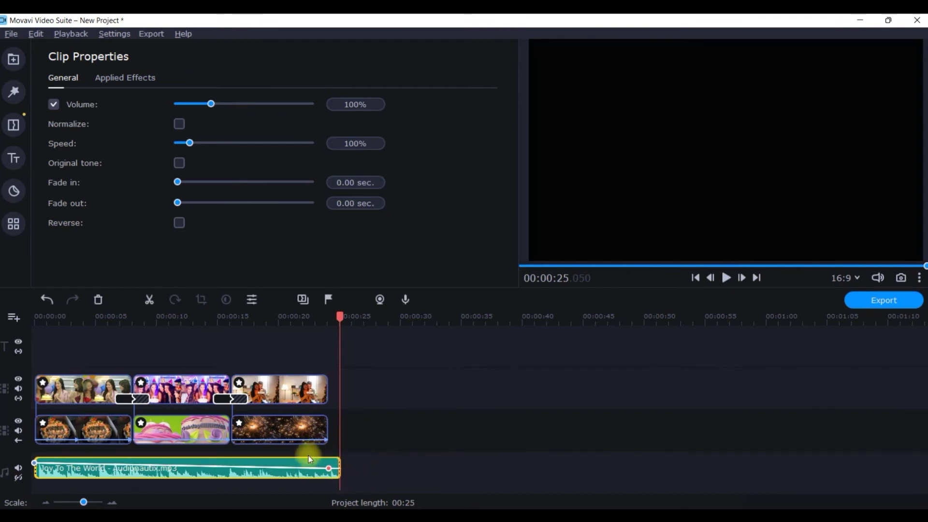
left_click_drag(339, 316, 26, 339)
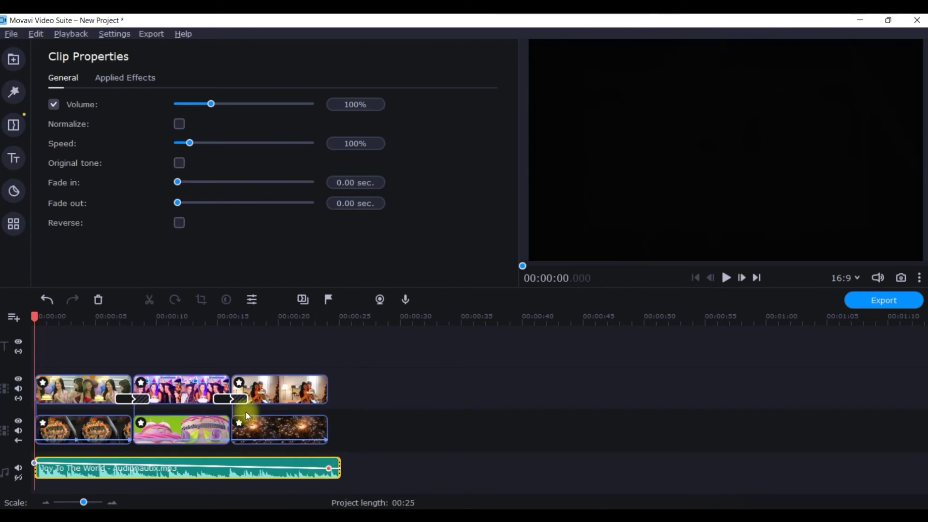
- Examine the volume point's options and the music clip's fade properties, then deselect the clip and return the playhead to the start
right_click(330, 469)
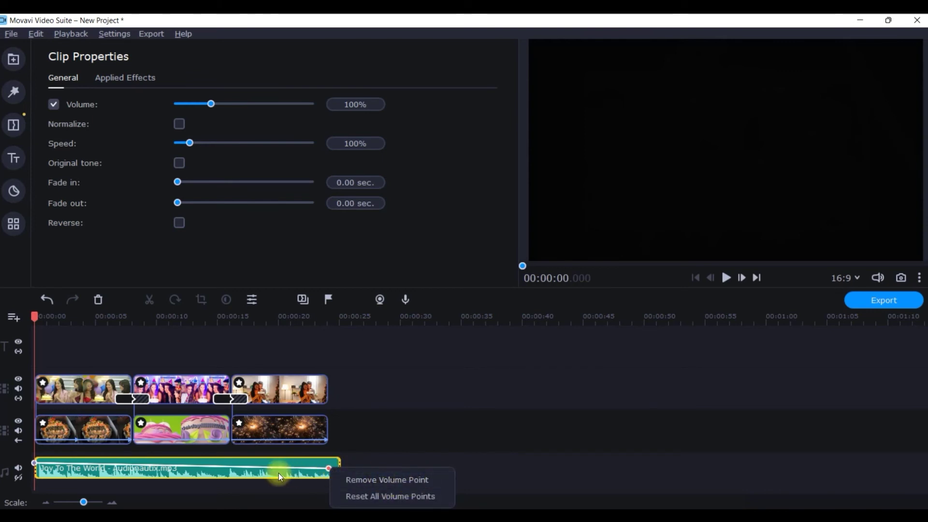
left_click(402, 419)
left_click(242, 463)
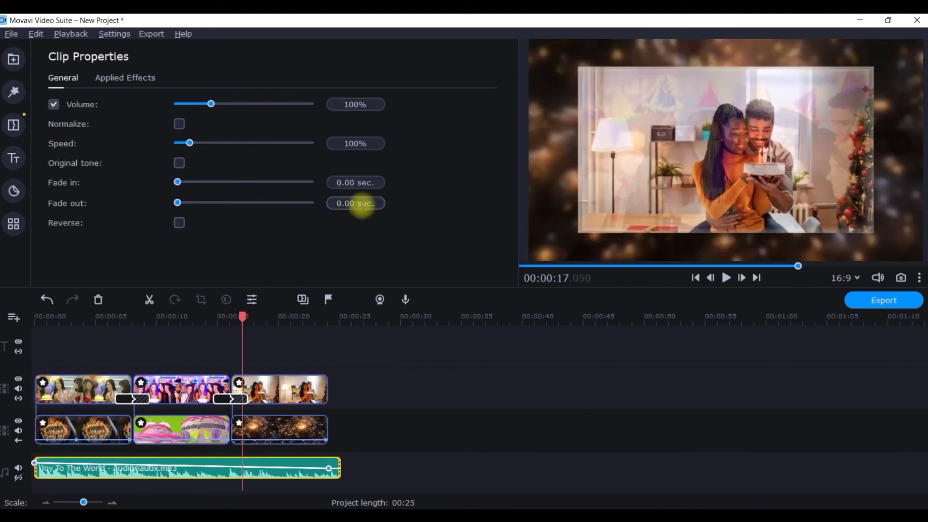
left_click(434, 396)
left_click_drag(241, 317, 1, 334)
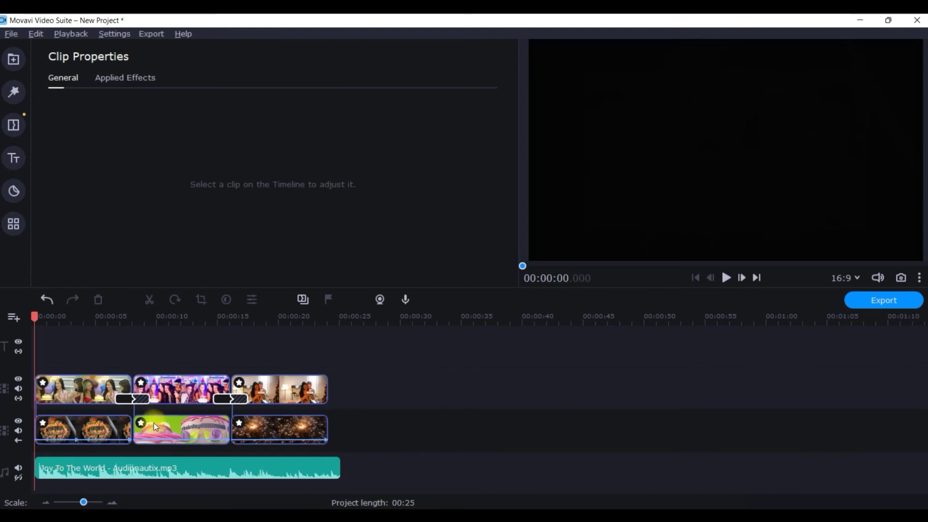
- Detect the audio beats of the Joy To The World music clip with the Beat Detection tool
left_click(128, 465)
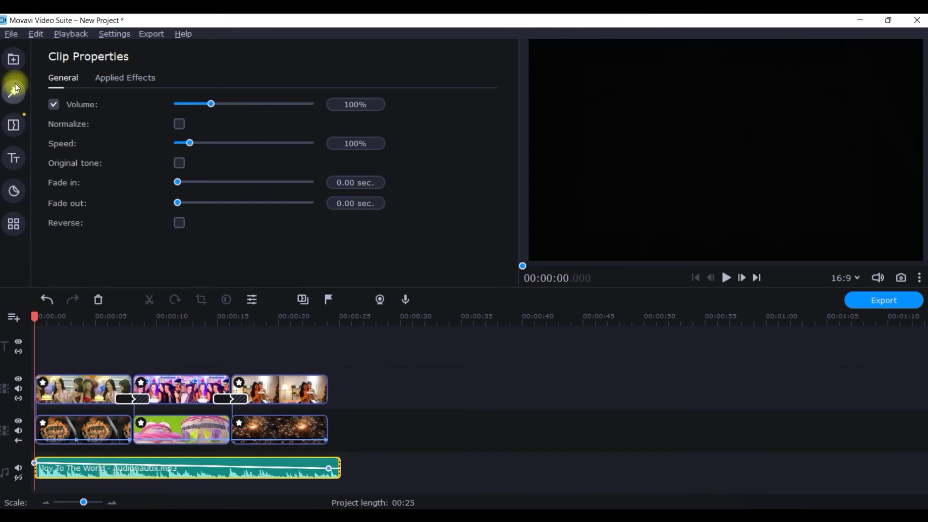
left_click(16, 229)
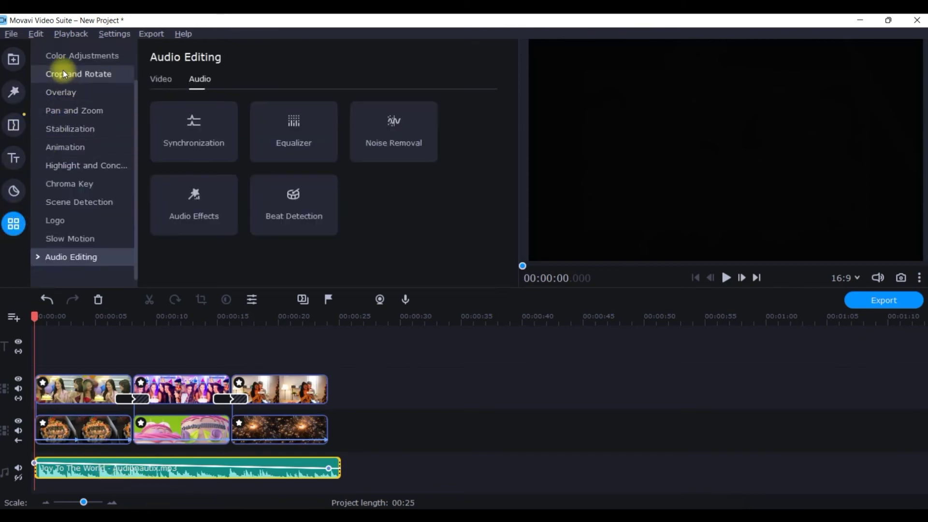
scroll(70, 87, "up", 2)
left_click(38, 74)
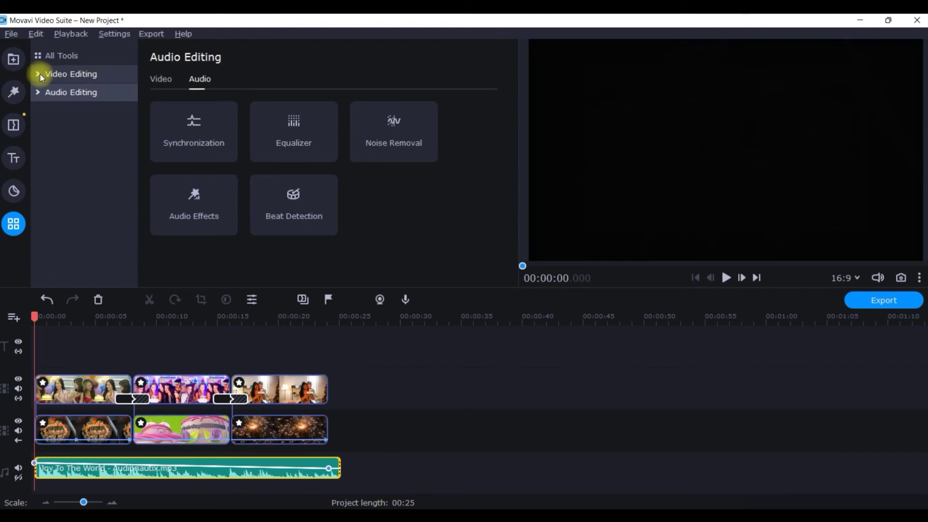
left_click(39, 93)
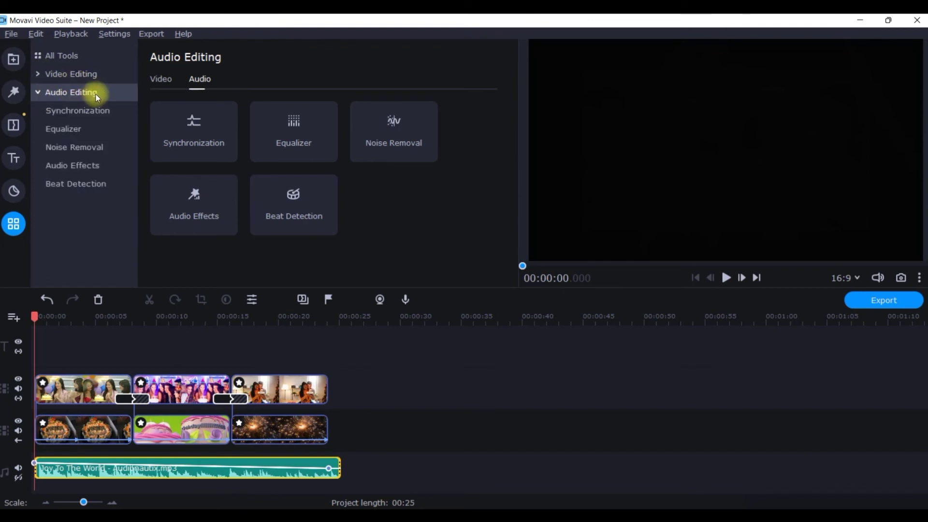
left_click(89, 185)
left_click(190, 123)
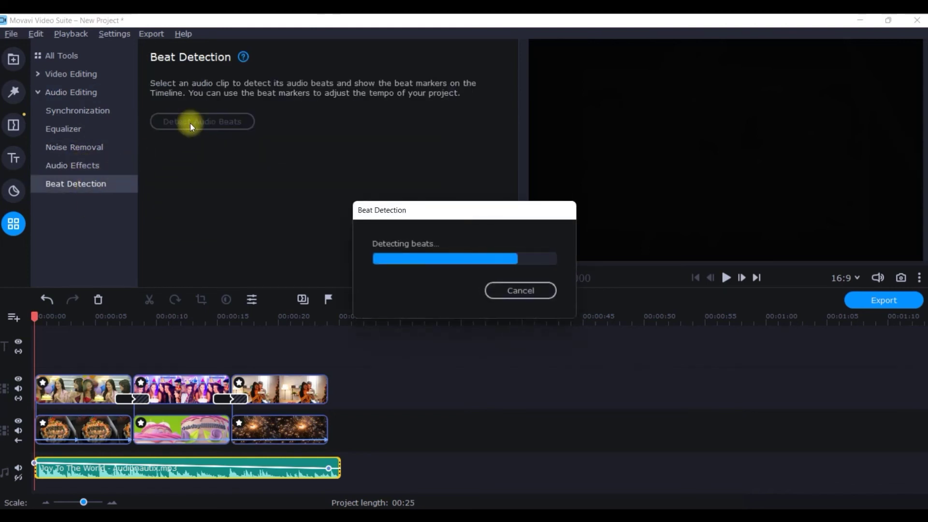
- Shorten the minimum time between beat markers to about 1.67 sec
left_click_drag(68, 322, 72, 323)
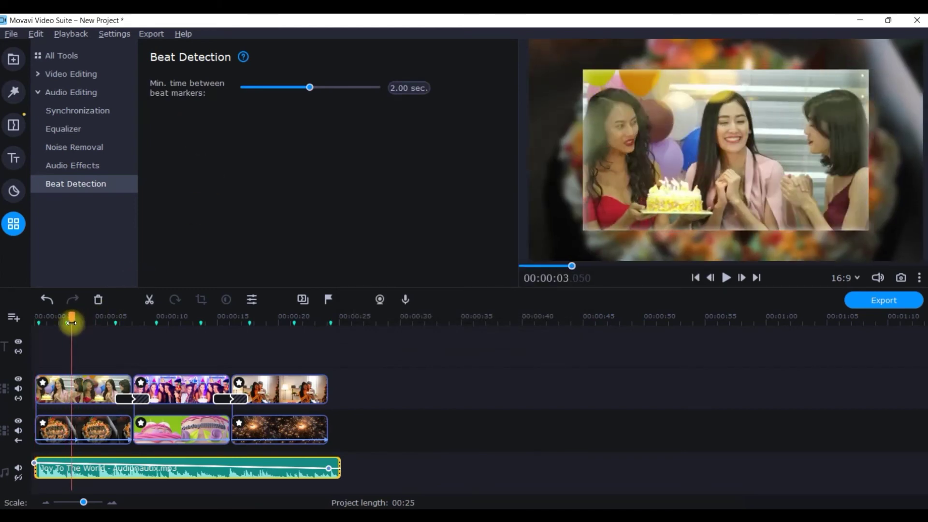
left_click_drag(310, 87, 303, 89)
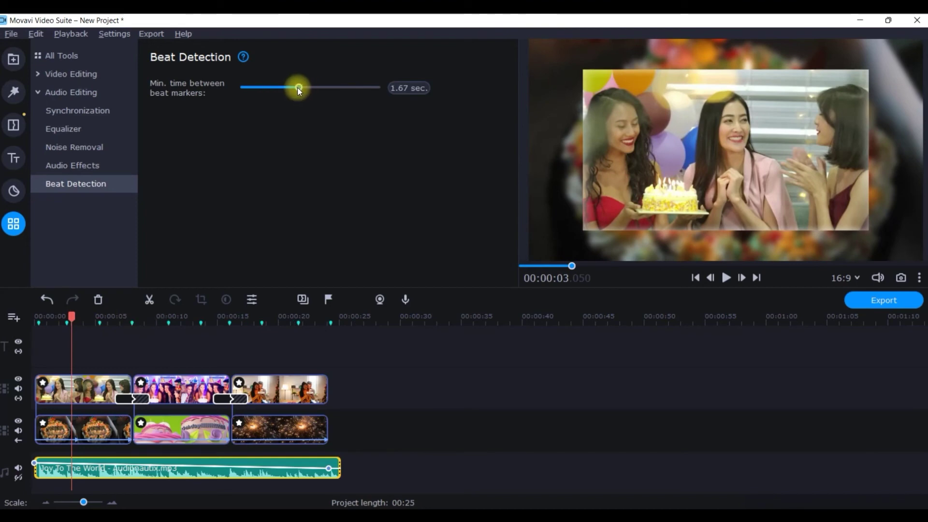
left_click_drag(298, 90, 297, 90)
- Align the ends of the first and second picture-in-picture clips with the nearest beat markers
left_click(130, 376)
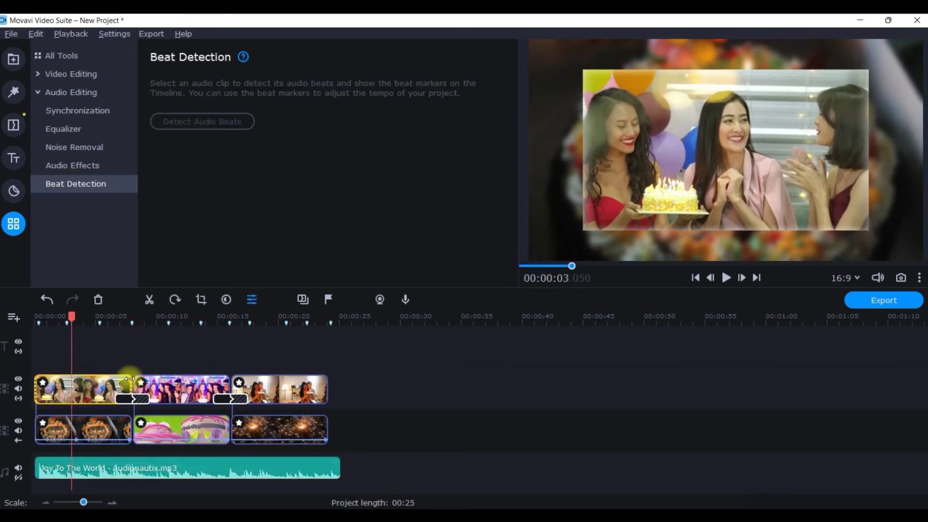
left_click(230, 379)
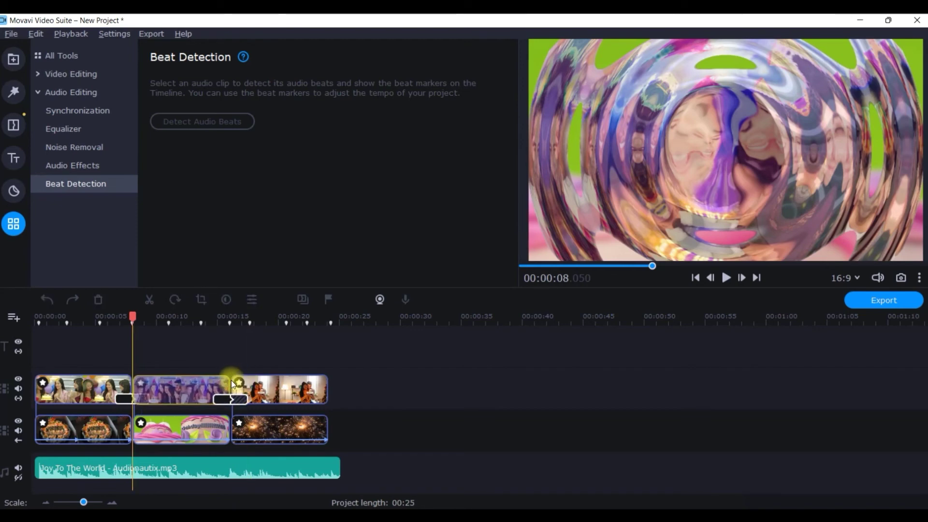
left_click(230, 380)
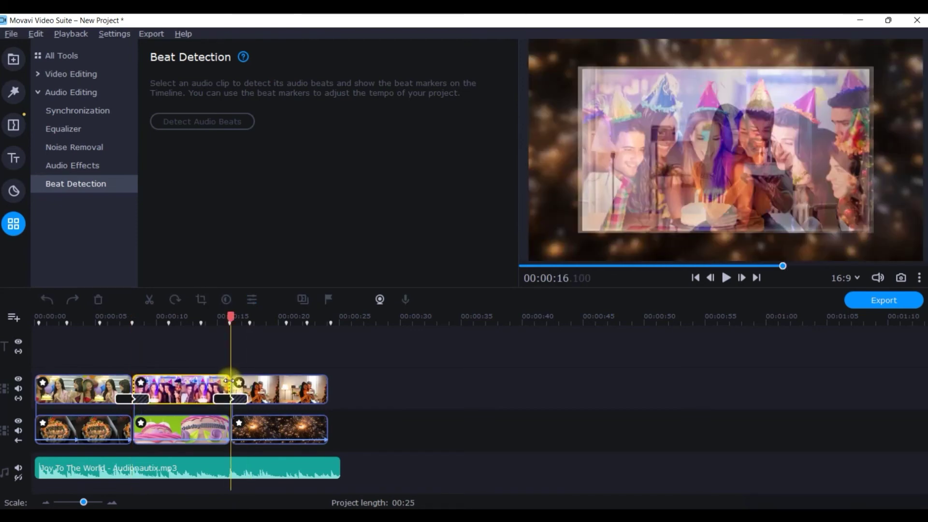
- Extend the third picture-in-picture clip and its sparkler background clip to the last beat marker
left_click(326, 378)
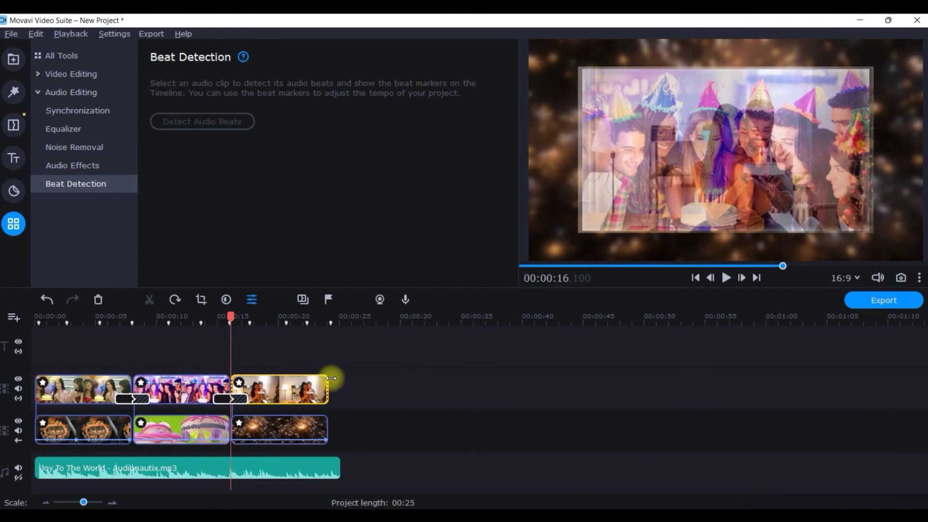
left_click_drag(332, 382, 332, 434)
left_click(329, 430)
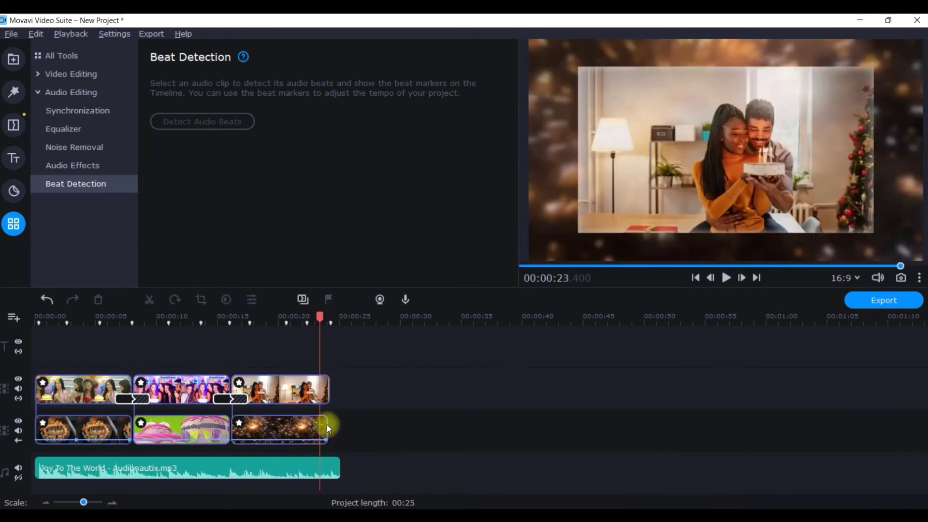
left_click_drag(327, 424, 332, 425)
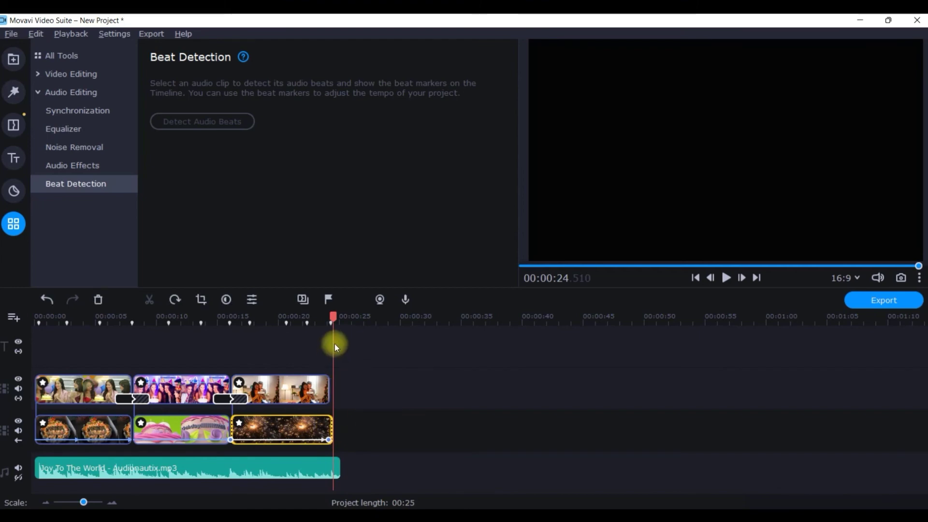
- Unpin the player and preview the whole slideshow from the start in the enlarged player window
left_click_drag(332, 315, 36, 320)
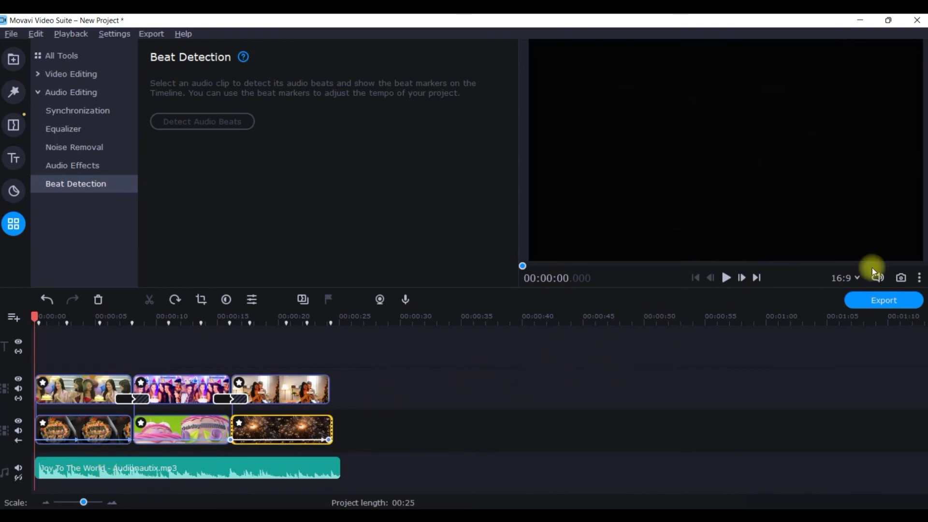
left_click(918, 278)
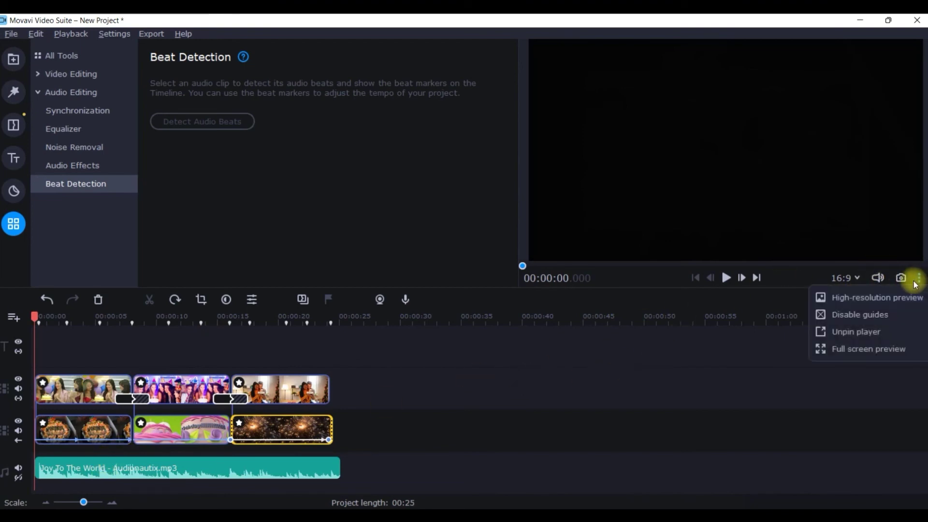
left_click(875, 333)
left_click(616, 136)
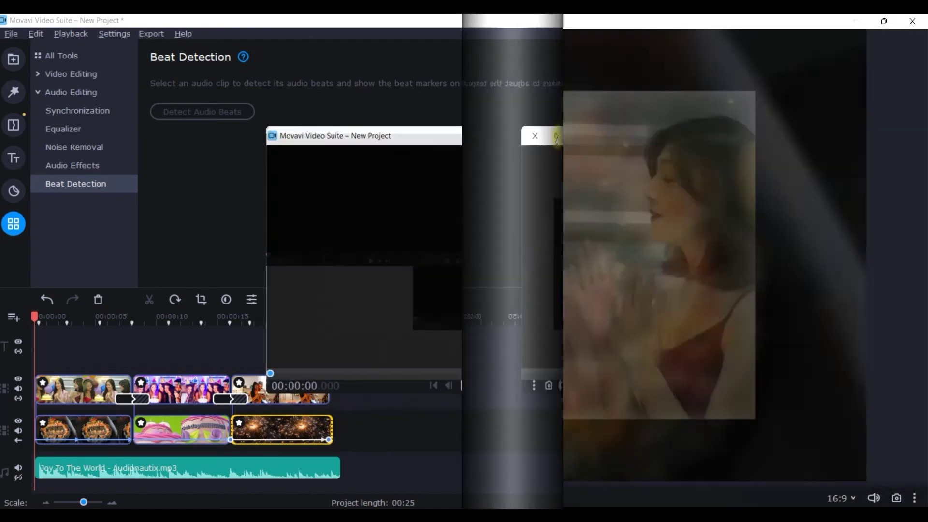
key("space")
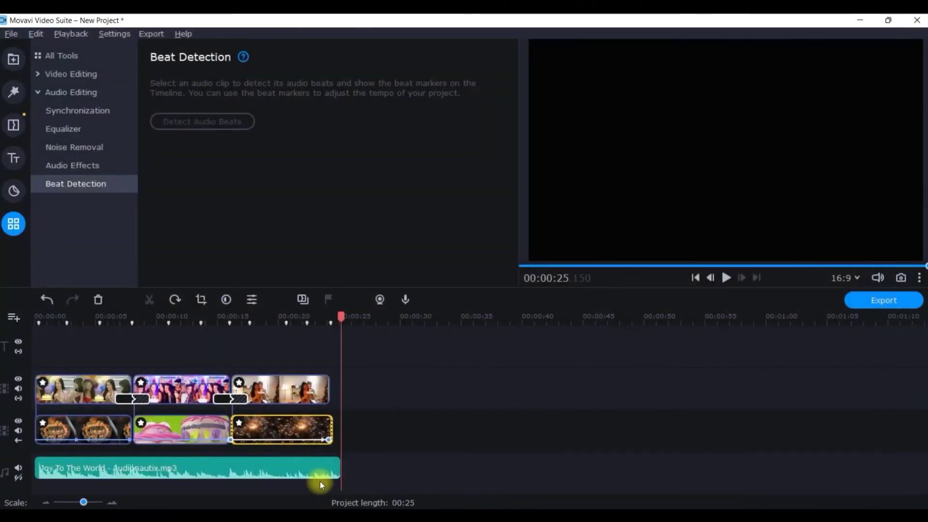
- Lower the volume point near the end of the music clip to about 6%, replay the ending and return the playhead to the start
left_click(323, 464)
left_click_drag(327, 466, 328, 471)
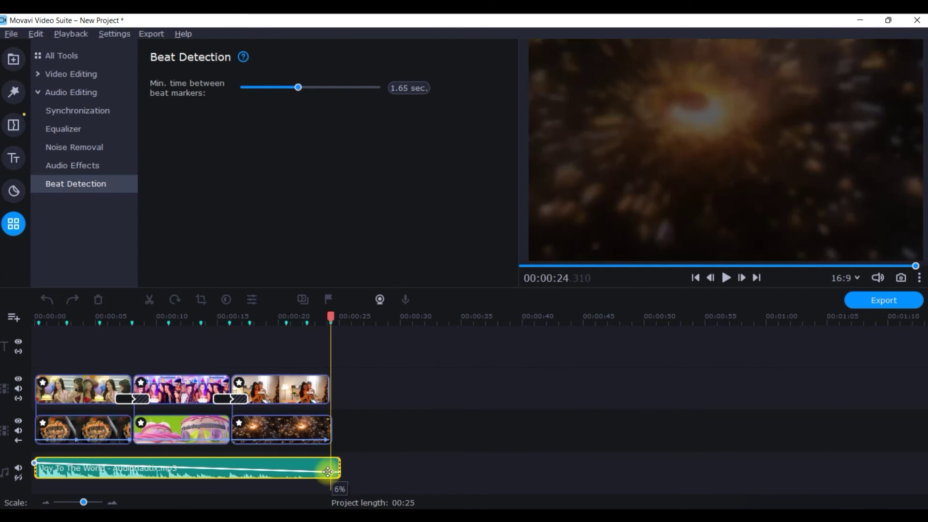
left_click_drag(328, 319, 324, 317)
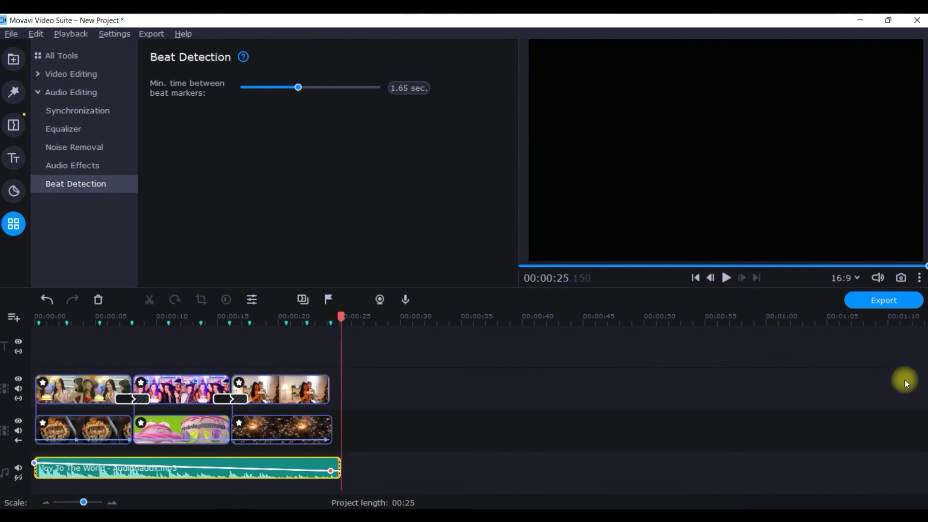
left_click(316, 320)
left_click_drag(256, 326, 10, 332)
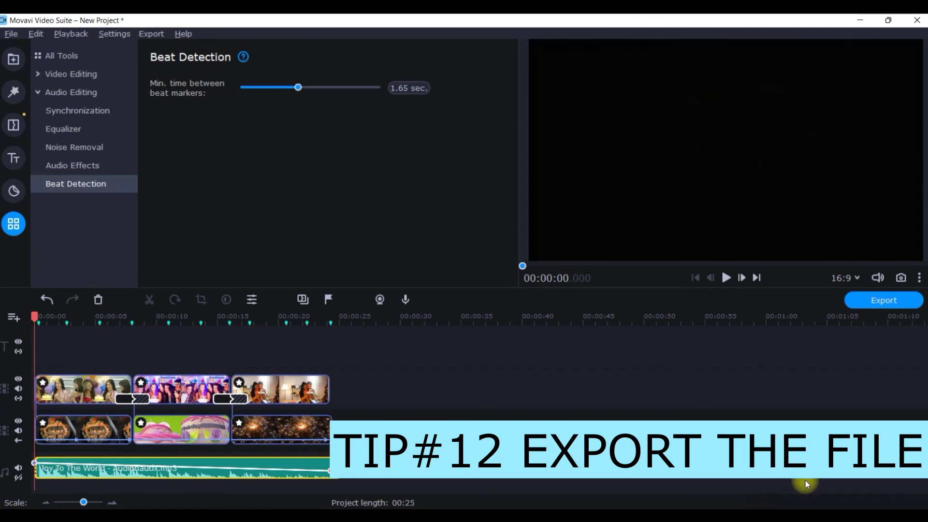
- Examine the MP4 export settings for title, save folder and quality, and close the export dialog without starting the export
left_click(886, 299)
left_click_drag(560, 175, 420, 175)
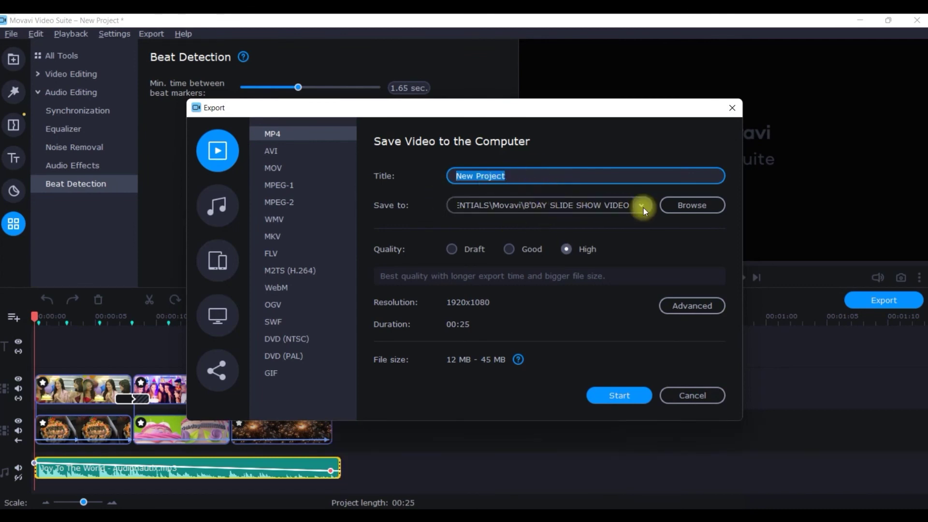
left_click(683, 204)
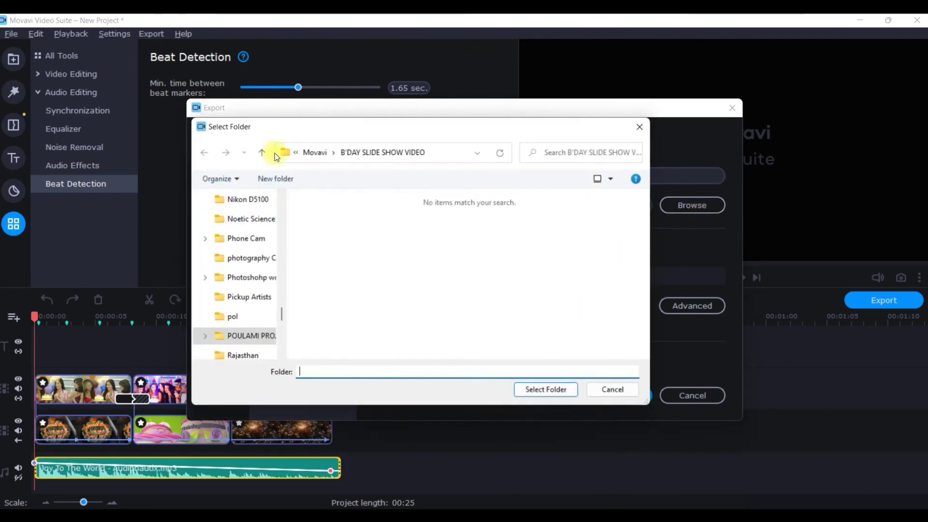
left_click(639, 123)
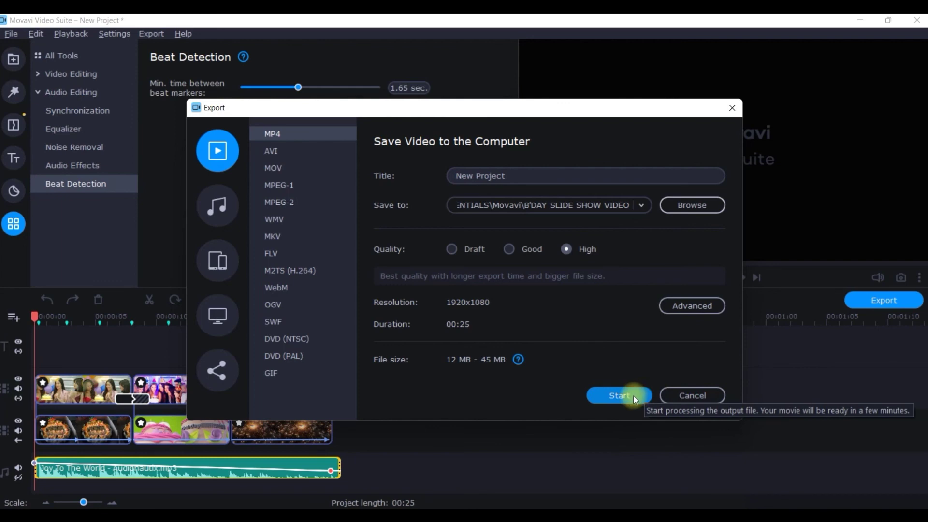
left_click(732, 106)
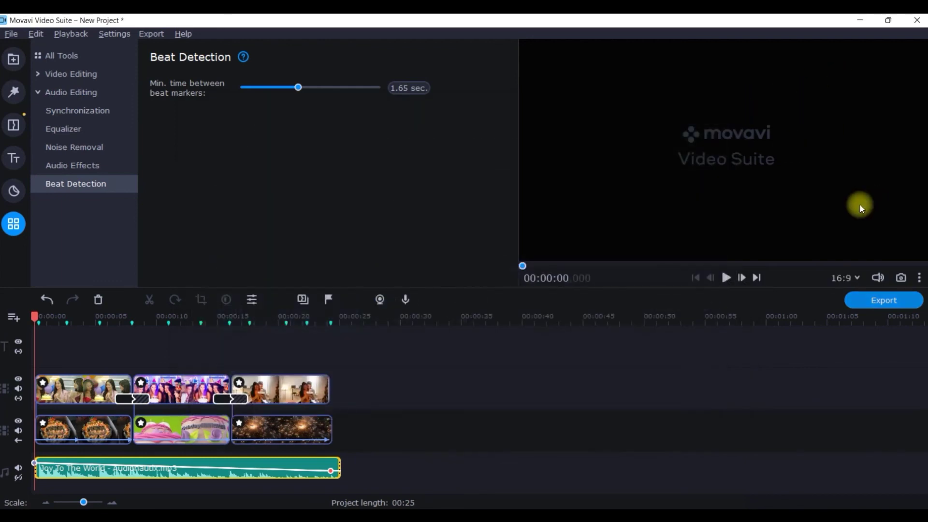